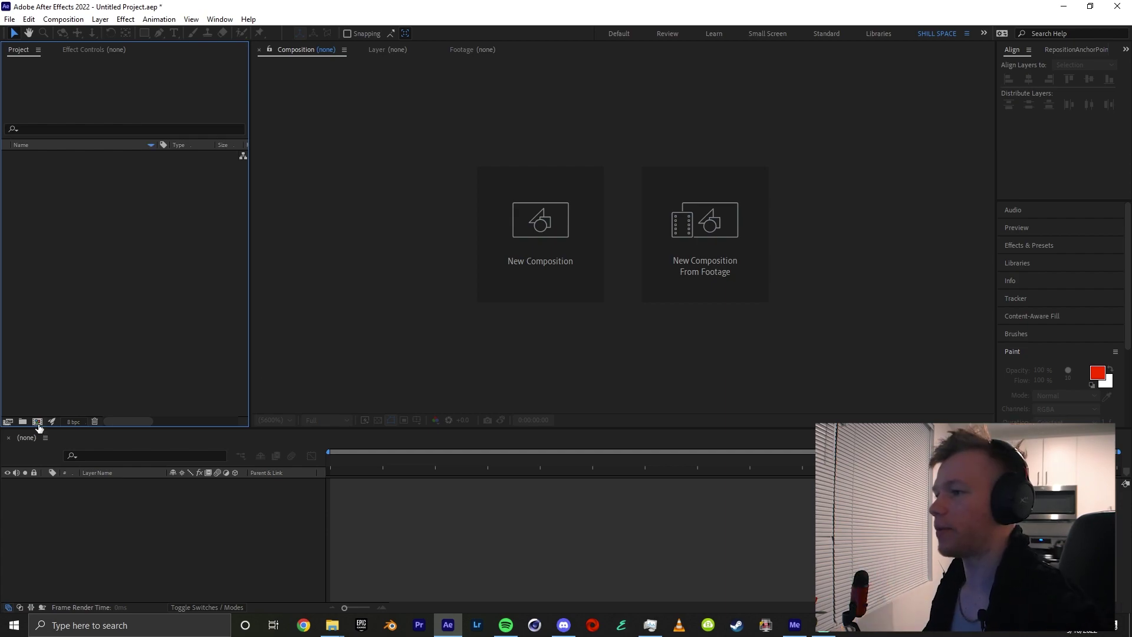
Step: Create a new composition named 'Main Thumb' at 1920×1080, 30 fps
left_click(38, 422)
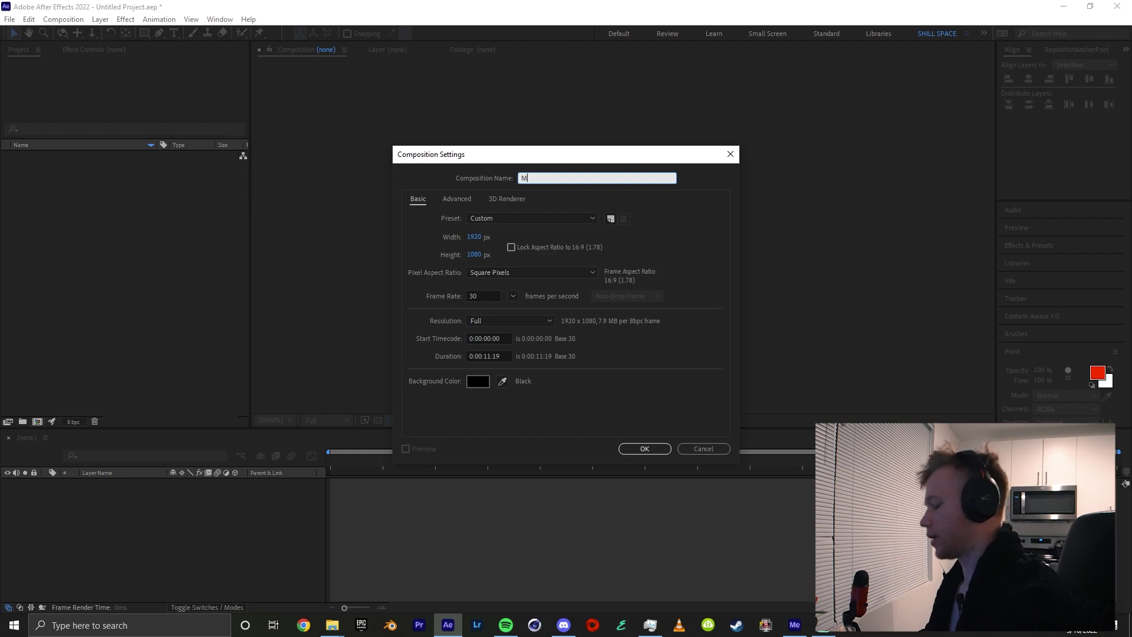
type("Main Thumb")
key("Return")
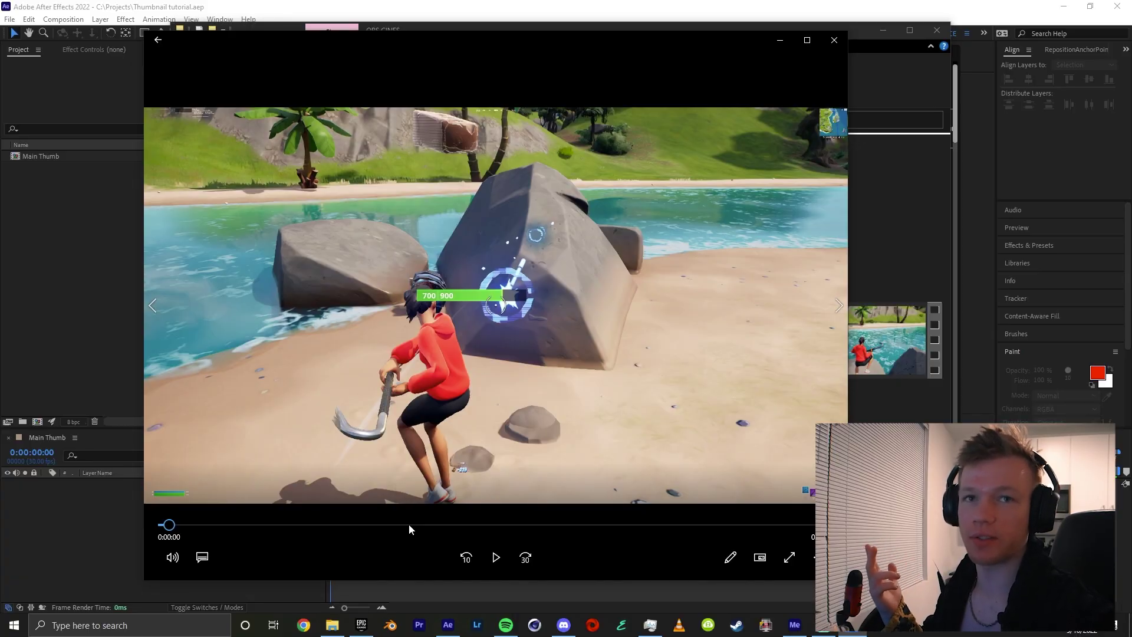
Step: Scrub the Fortnite replay to a later moment, then drag the clip into the After Effects project
left_click(409, 525)
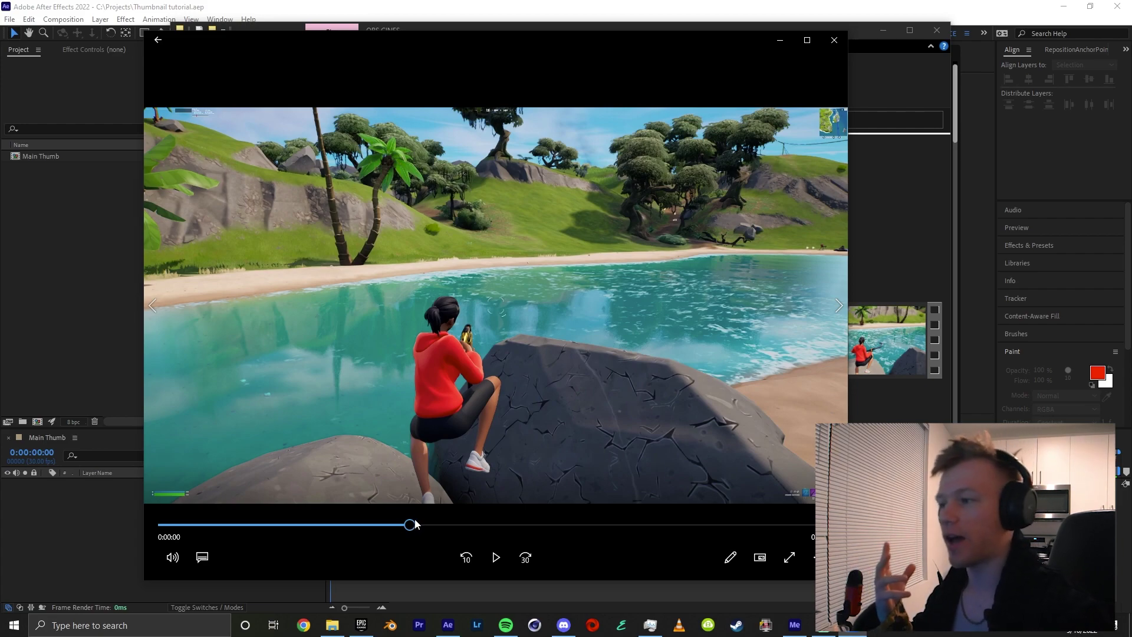
left_click(422, 525)
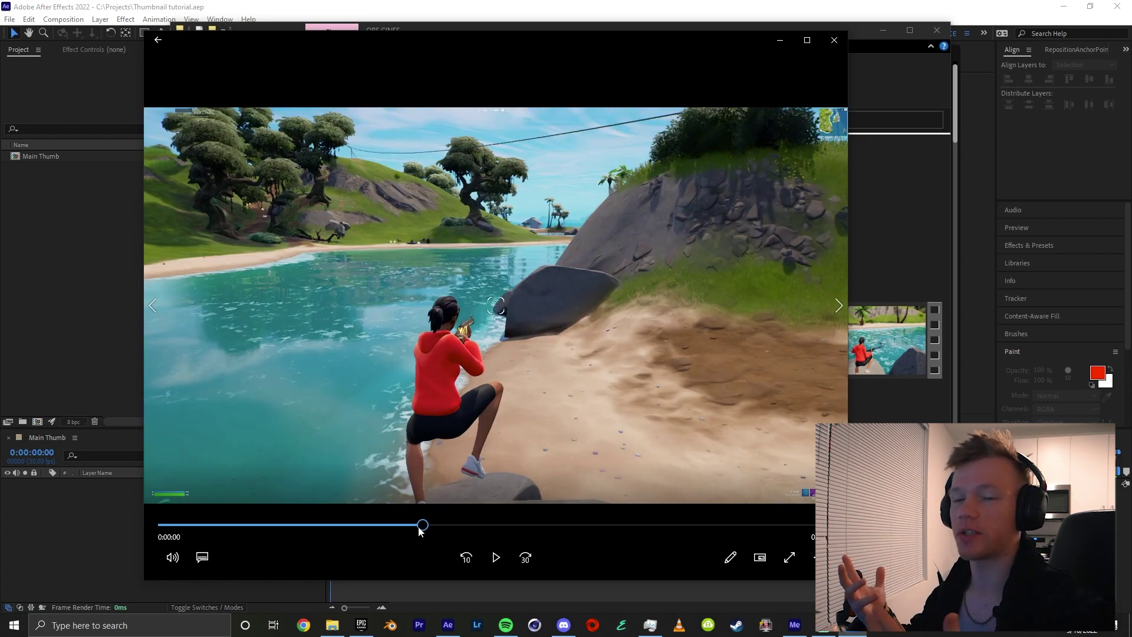
left_click_drag(421, 525, 588, 526)
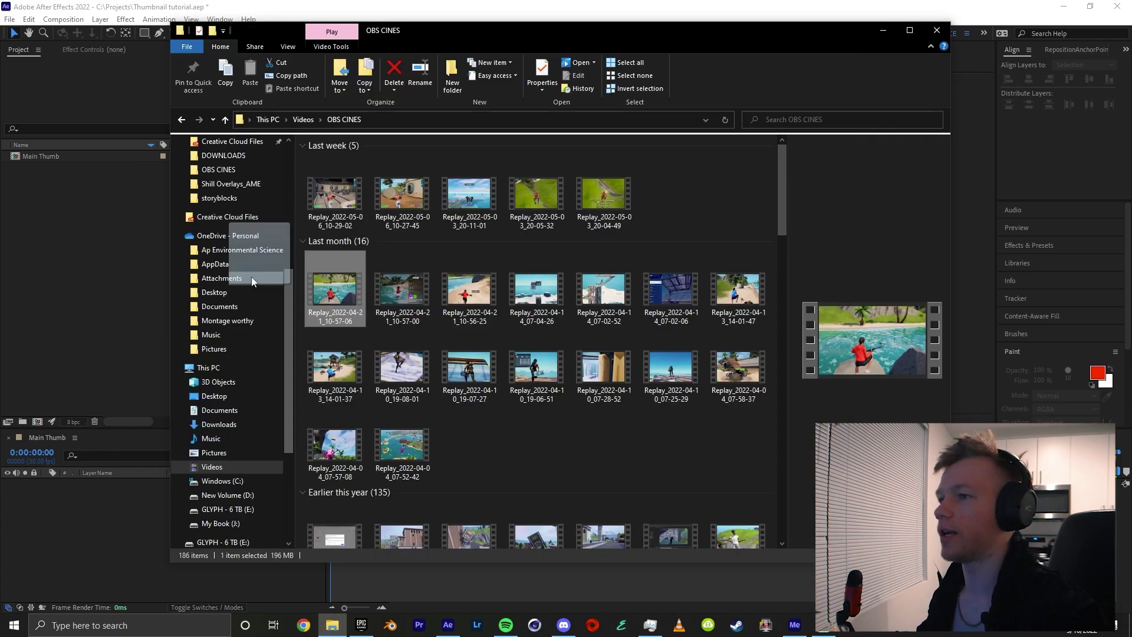
left_click_drag(334, 286, 521, 476)
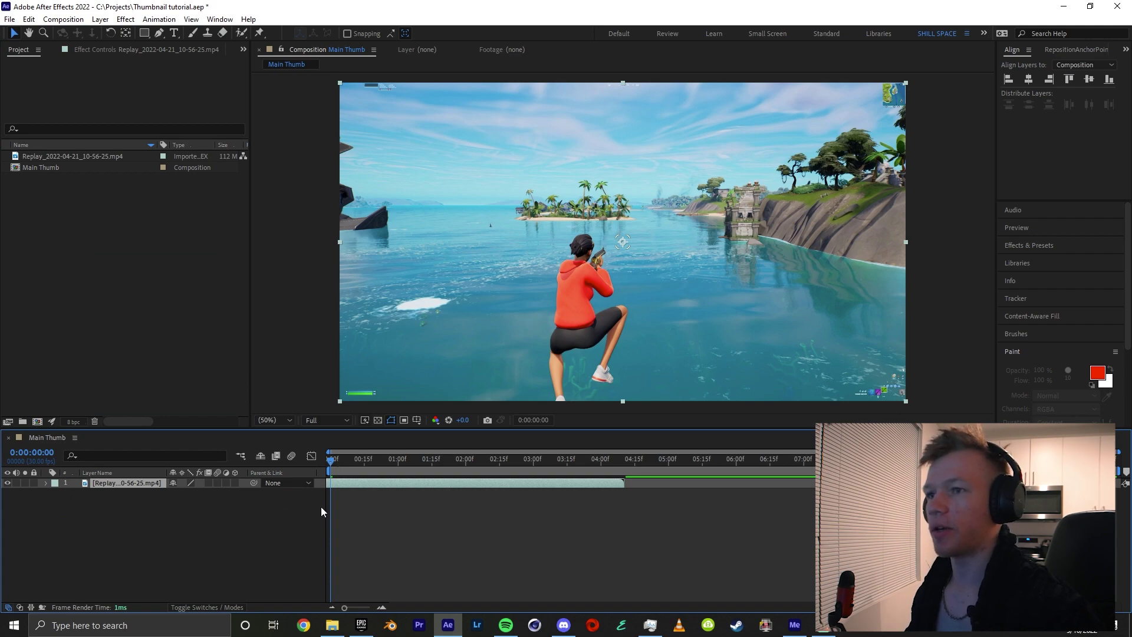
Step: Apply Time > Freeze Frame to the replay layer, enabling Time Remap at 0:00:16:36
left_click(470, 529)
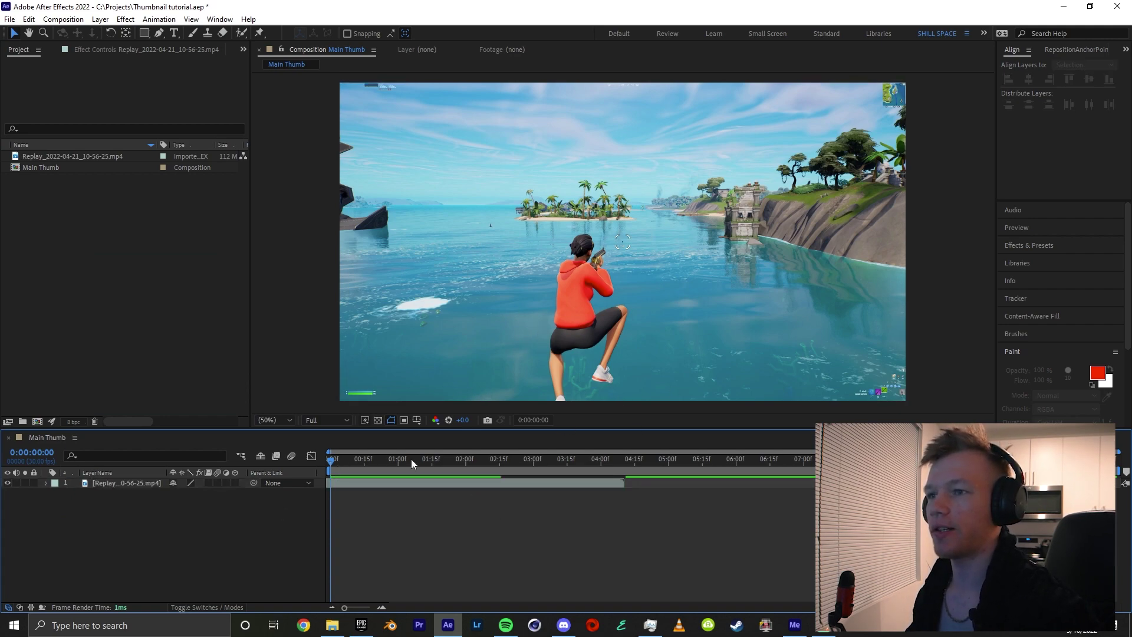
left_click(357, 483)
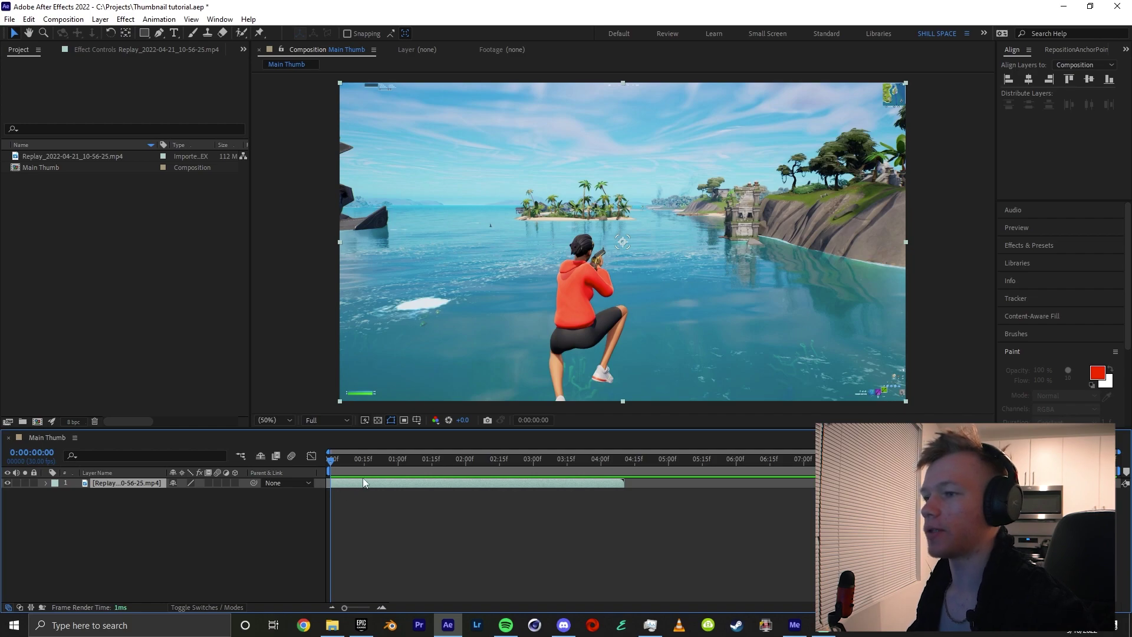
right_click(335, 483)
mouse_move(373, 198)
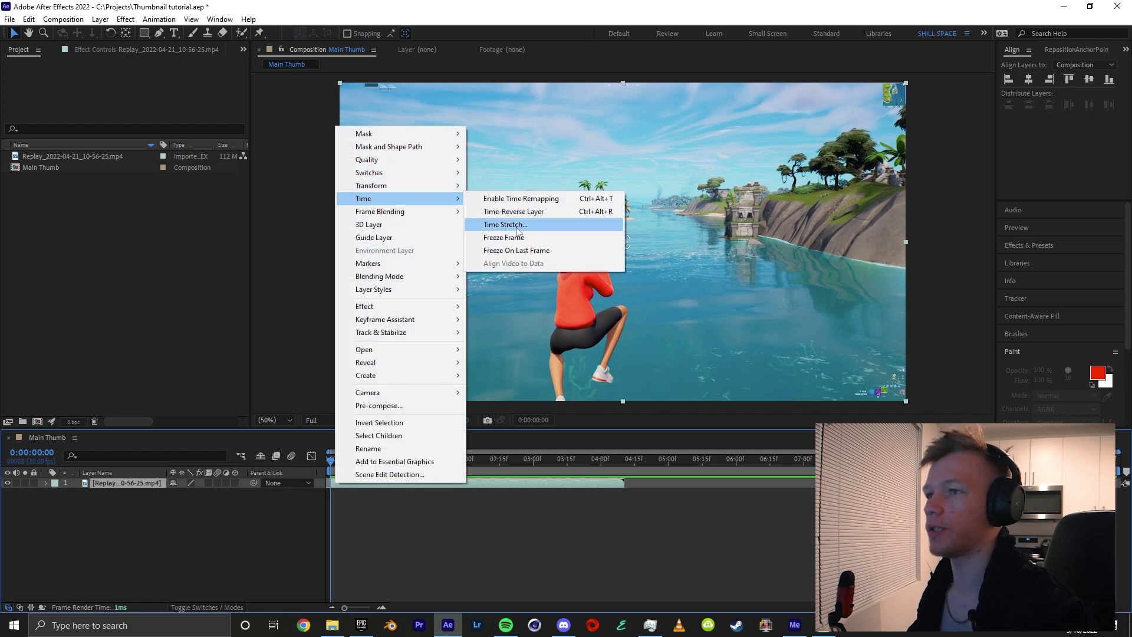
left_click(496, 237)
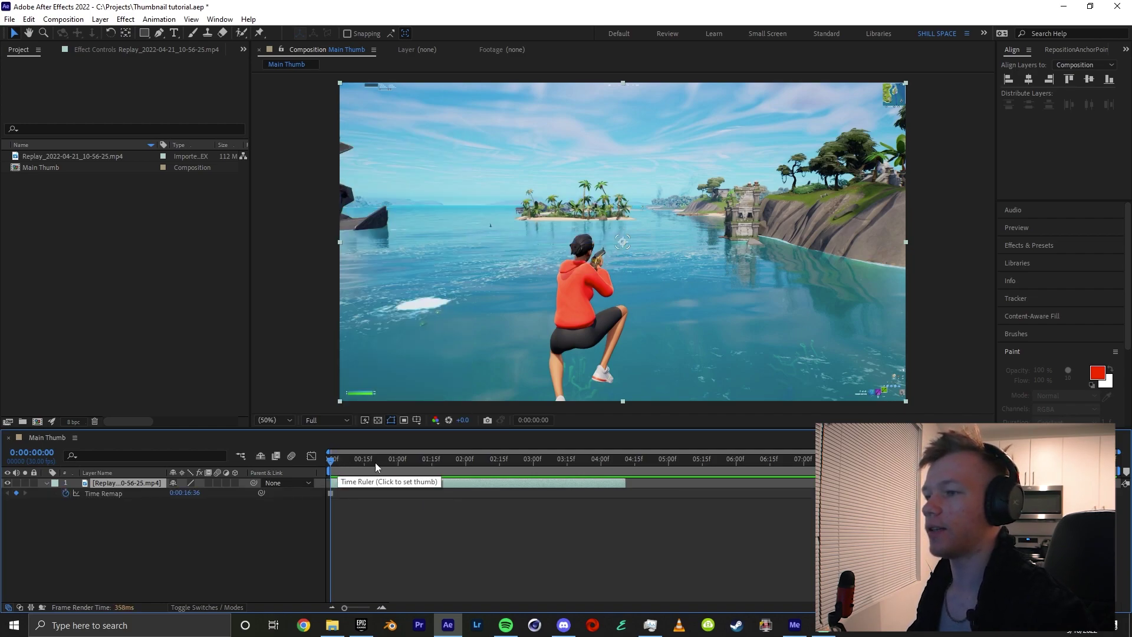
Step: Zoom and pan to the character, then delete the existing character mask
scroll(551, 229, "up", 4)
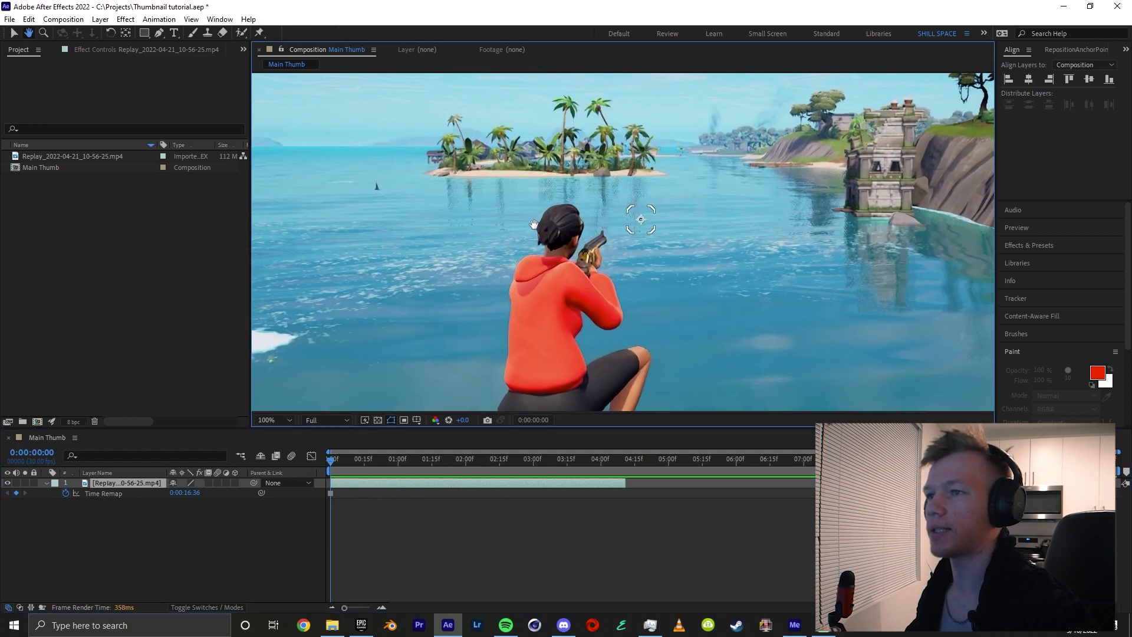
scroll(555, 229, "up", 3)
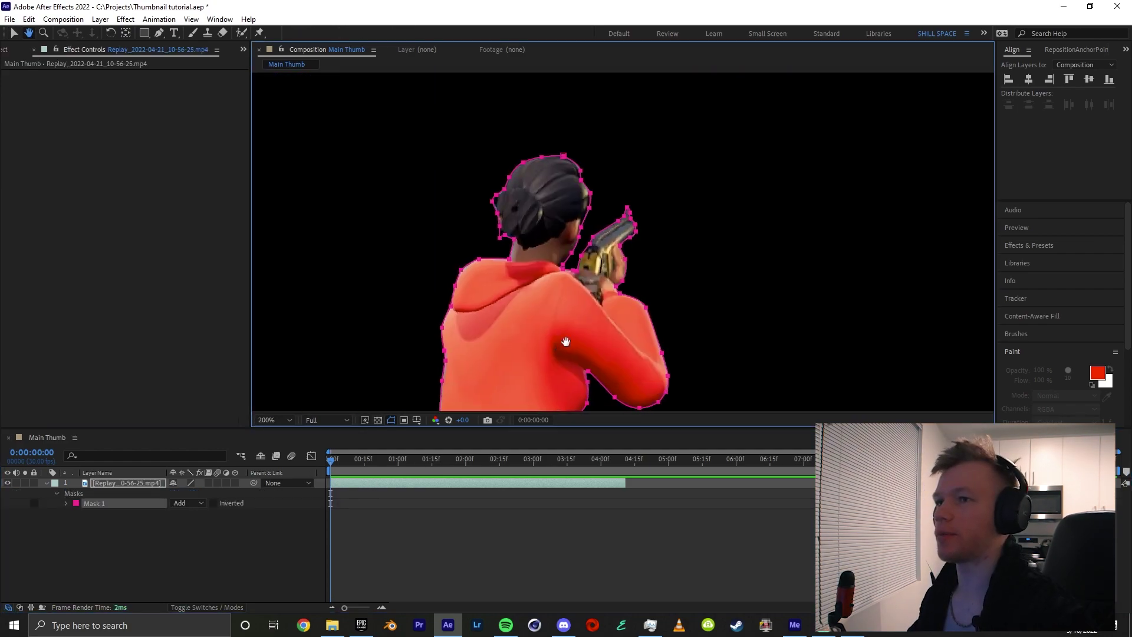
scroll(675, 295, "up", 3)
scroll(675, 295, "down", 6)
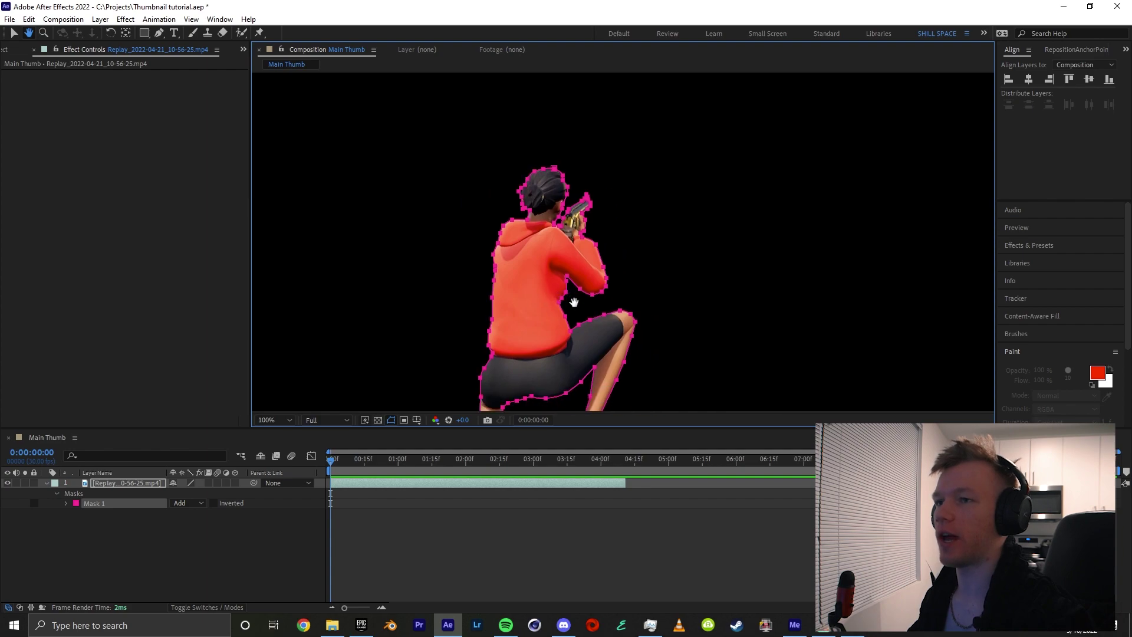
left_click_drag(559, 342, 541, 326)
key("v")
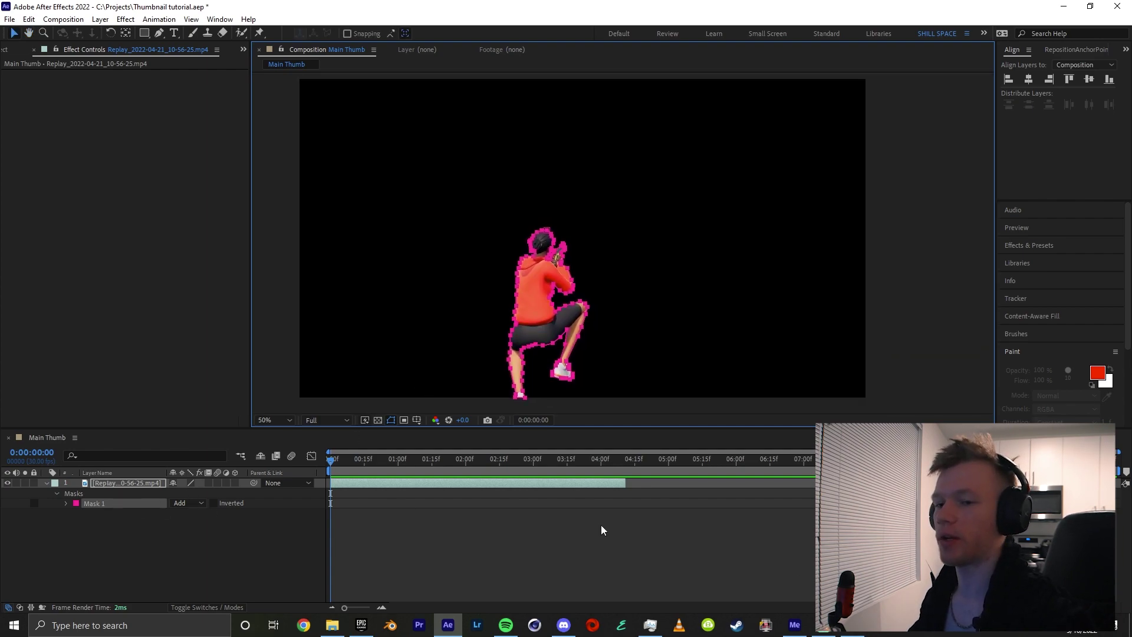
left_click(108, 503)
key("Delete")
Step: On the replay layer, try an effects search for 'Col', then paste the copied content
left_click(120, 487)
key("ctrl+space")
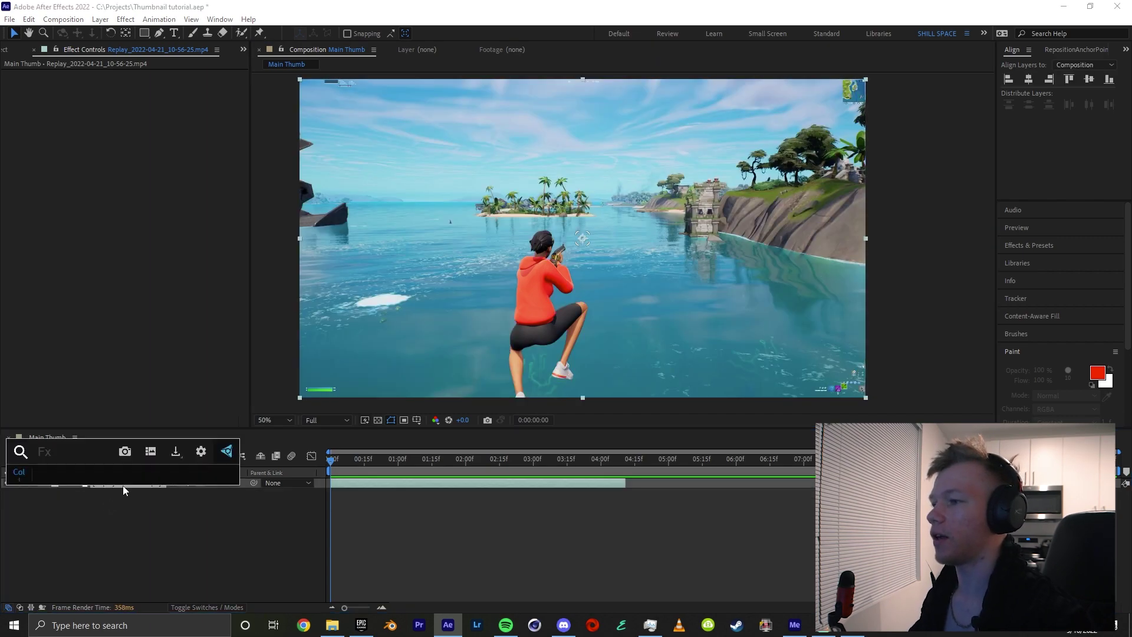
type("Col")
mouse_move(174, 458)
left_click(216, 468)
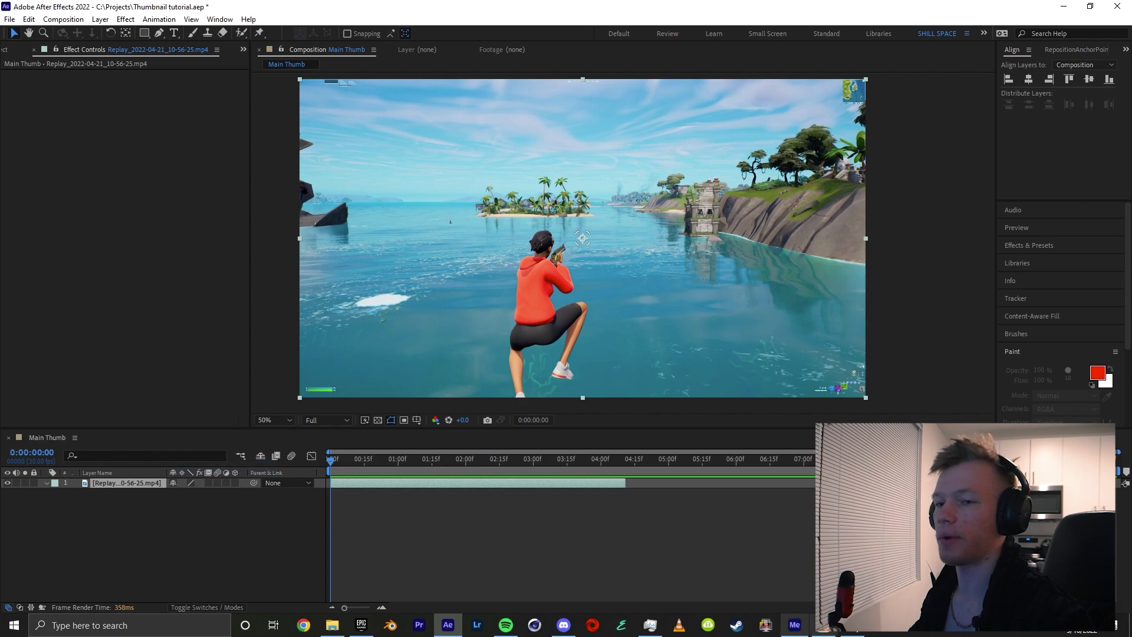
left_click(823, 625)
key("ctrl+v")
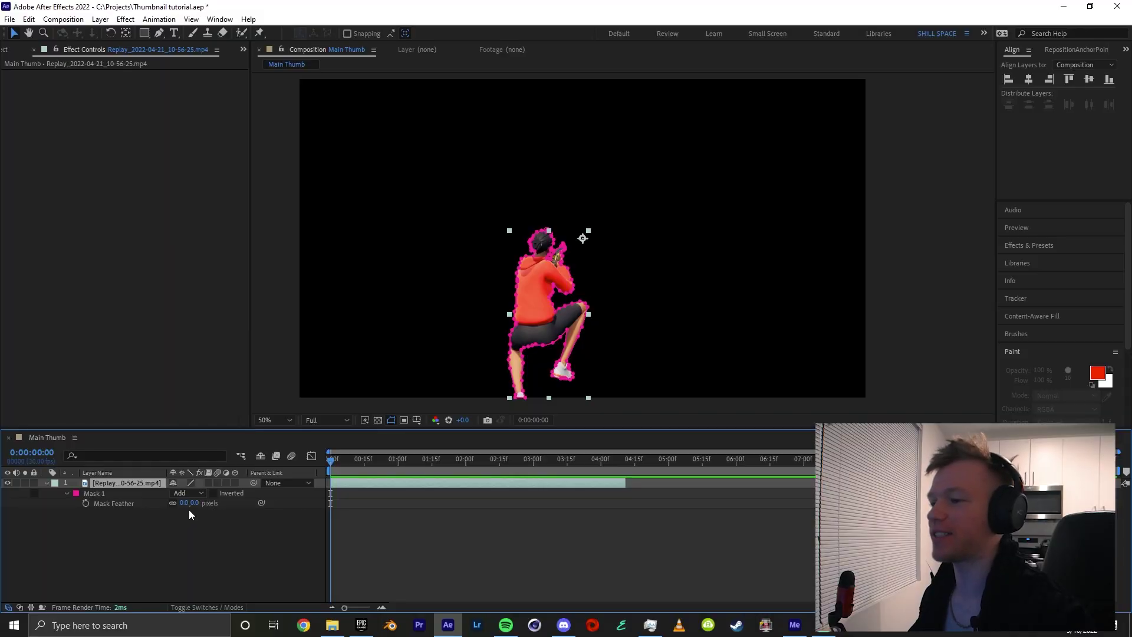
Step: Set the character mask's feather to 2 pixels and fit the view
left_click(192, 503)
type("2")
left_click(185, 536)
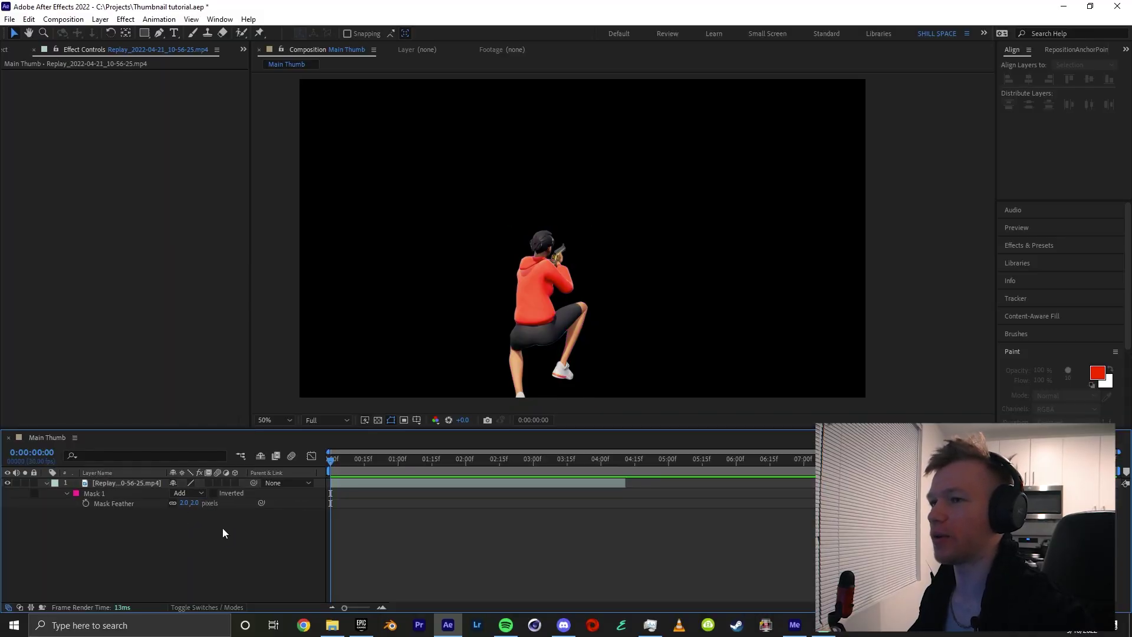
scroll(592, 282, "down", 2)
left_click(569, 283)
scroll(614, 247, "up", 2)
key("ctrl+0")
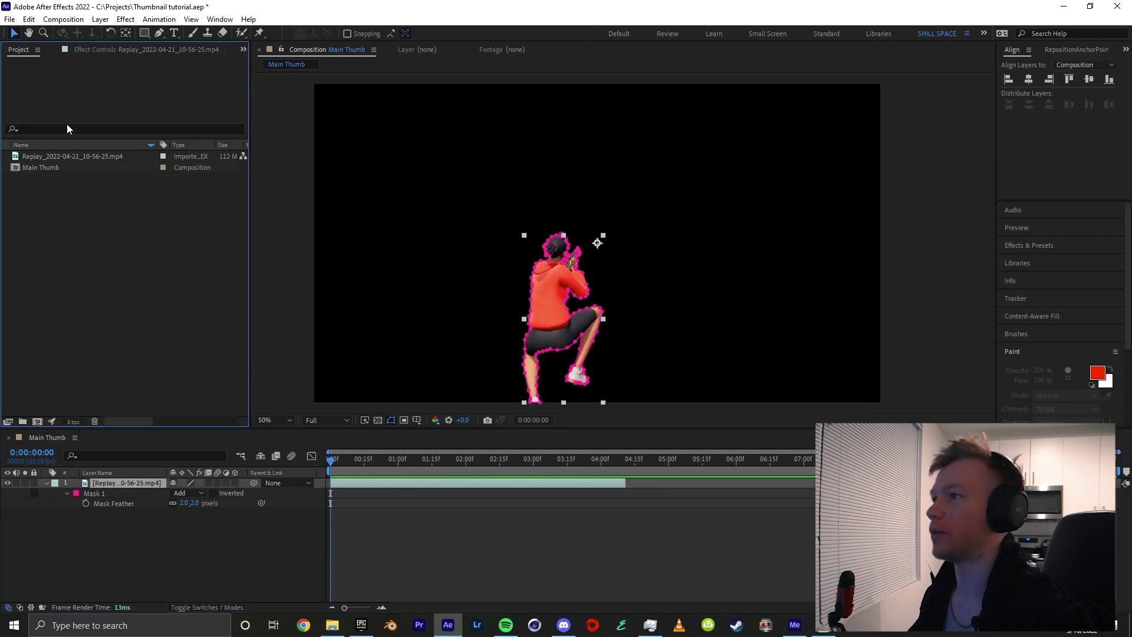
Step: Pre-compose the masked replay layer into 'ROTO', moving all attributes
left_click(445, 531)
left_click(438, 481)
left_click(435, 500)
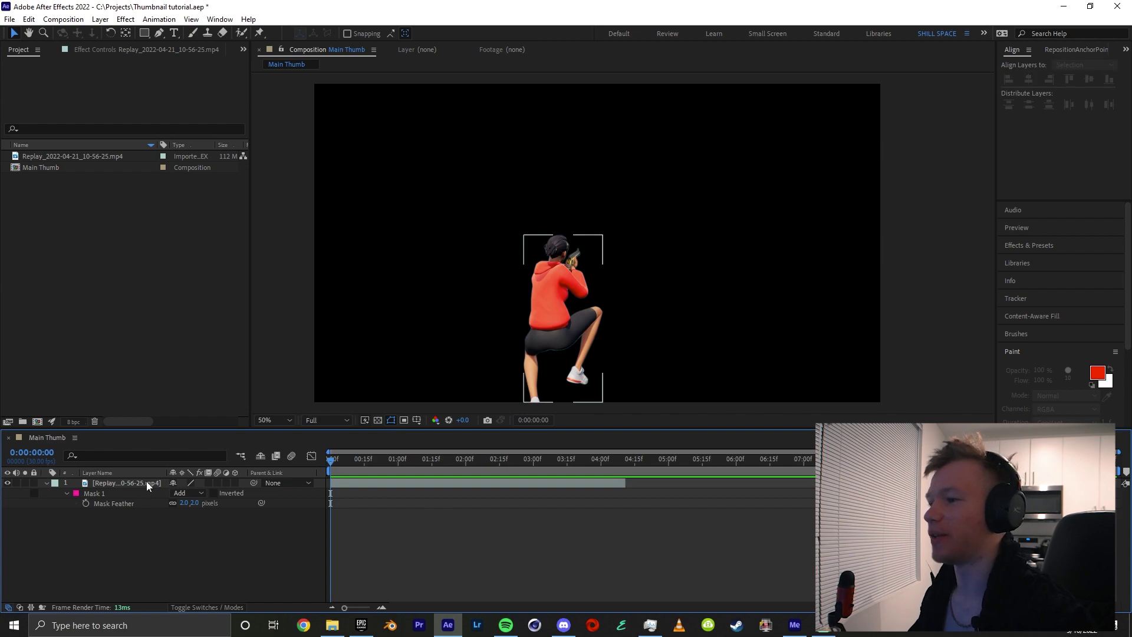
right_click(146, 480)
left_click(189, 400)
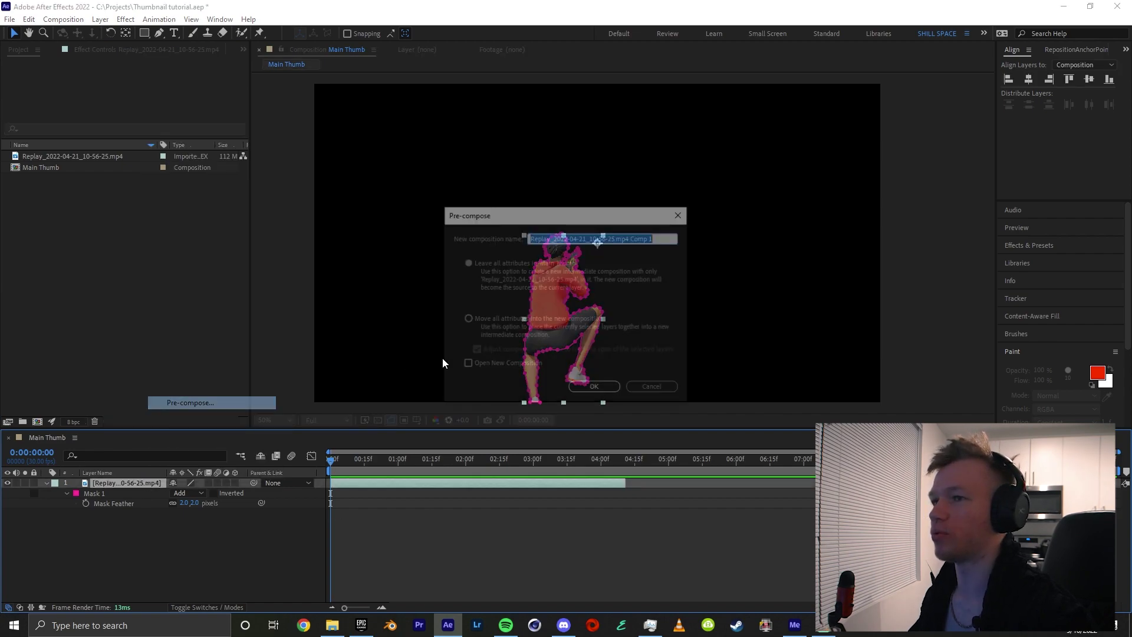
left_click(471, 319)
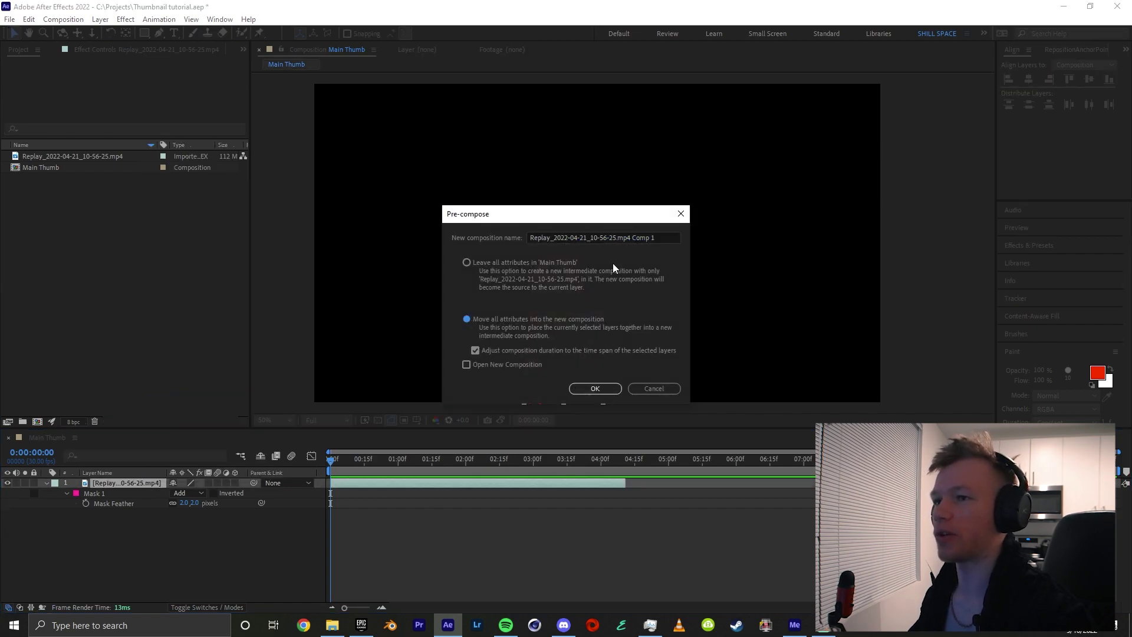
left_click_drag(530, 237, 678, 237)
type("ROTO")
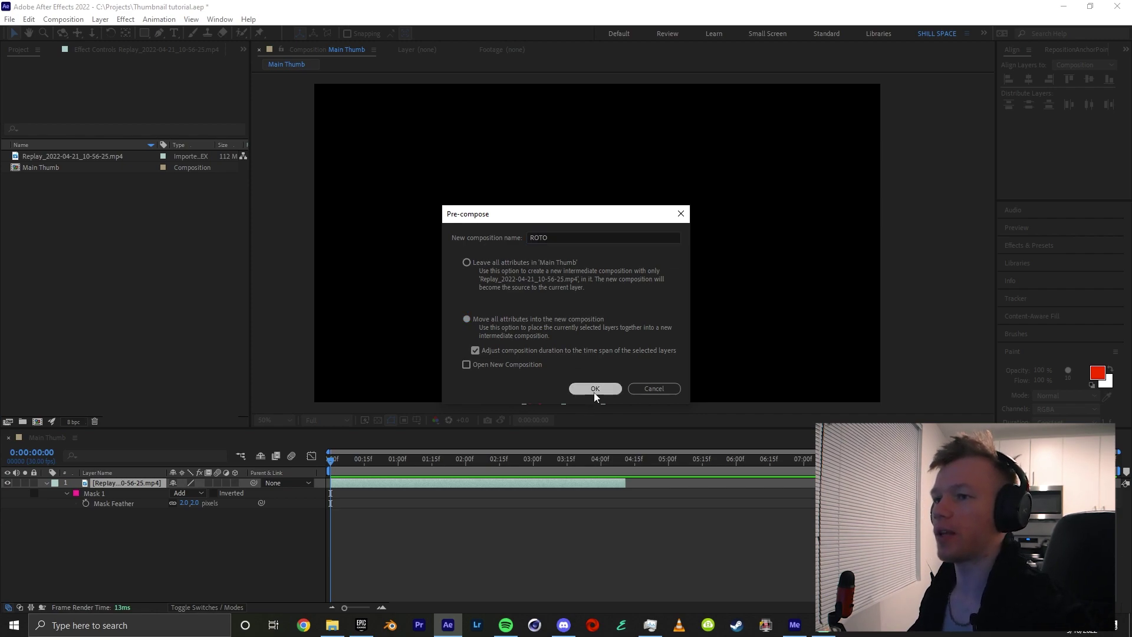
left_click(595, 388)
Step: Inside ROTO, zoom to the character and duplicate the replay layer
double_click(121, 482)
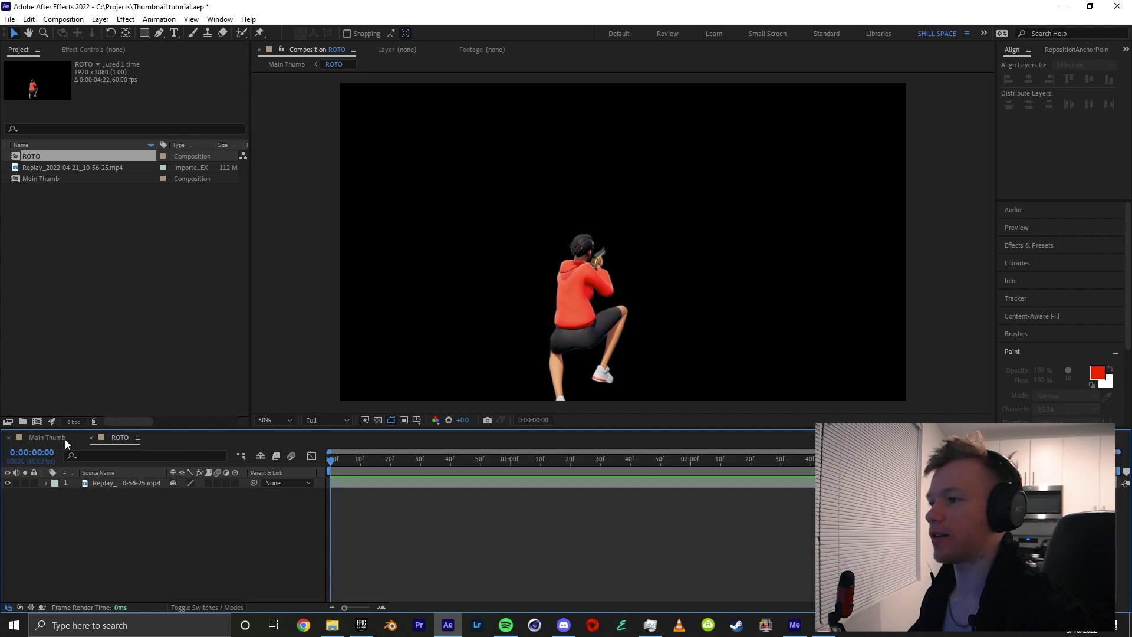
left_click(132, 480)
key("period")
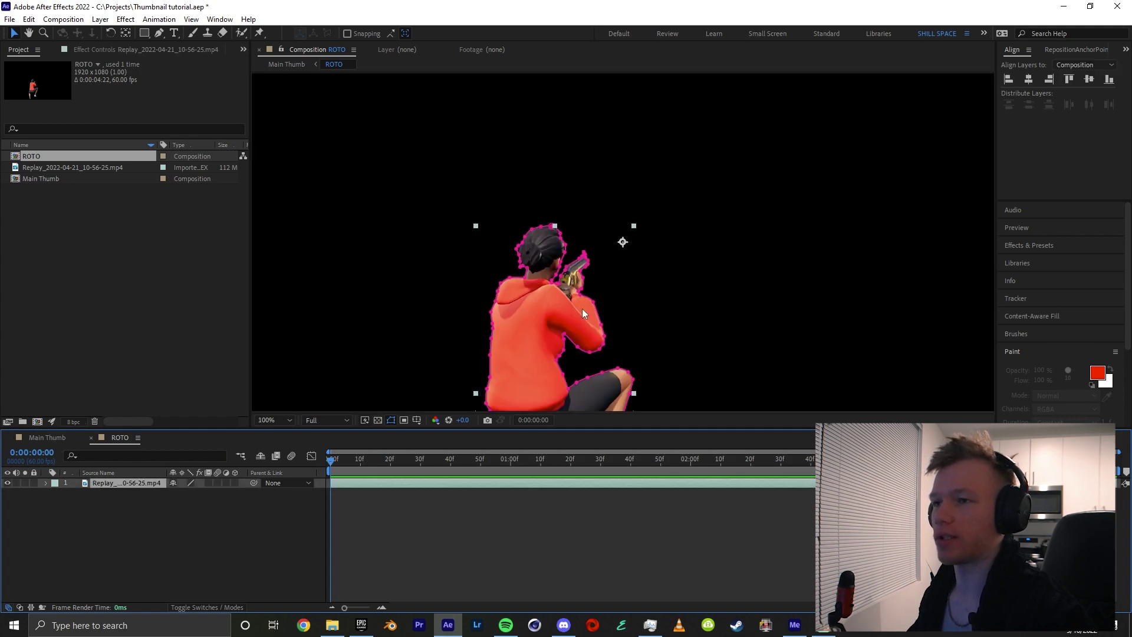
left_click_drag(532, 310, 506, 233)
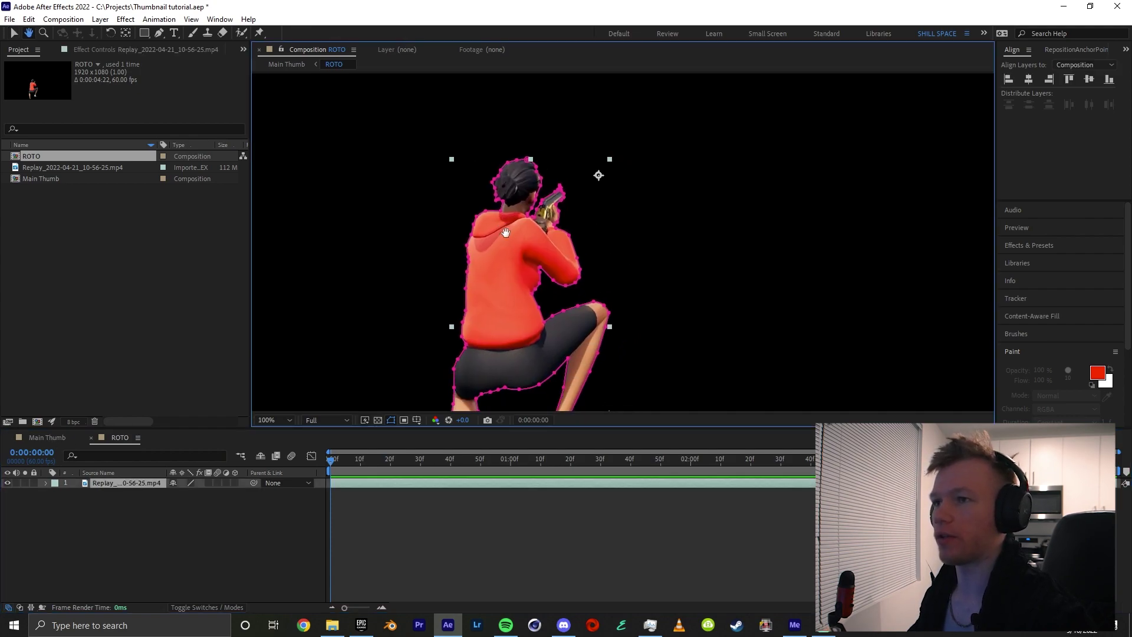
left_click(149, 485)
key("ctrl+d")
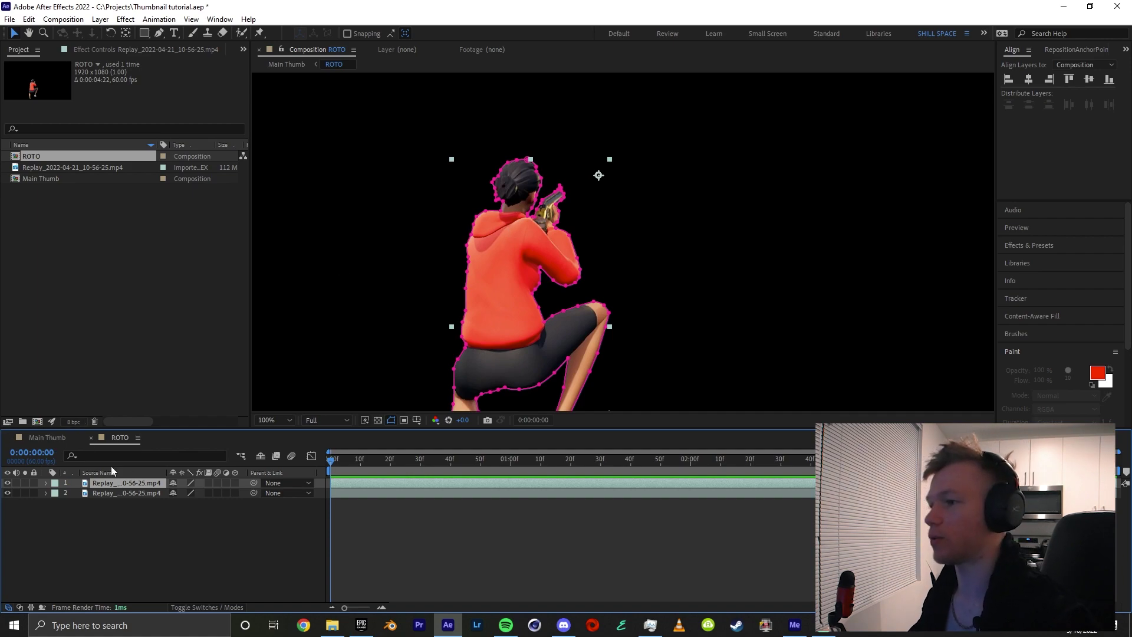
left_click(48, 438)
key("alt+Tab")
Step: Preview the wood plank images in the Photoshop elements folder, ending on long wood.png
double_click(614, 269)
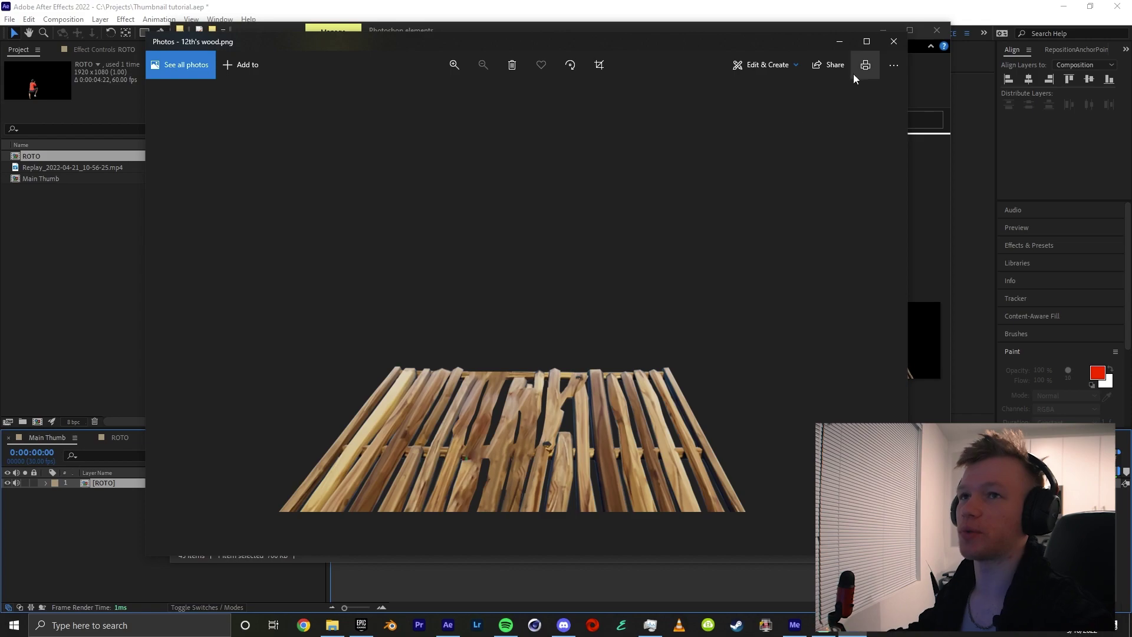
left_click(894, 41)
scroll(682, 334, "down", 3)
double_click(606, 362)
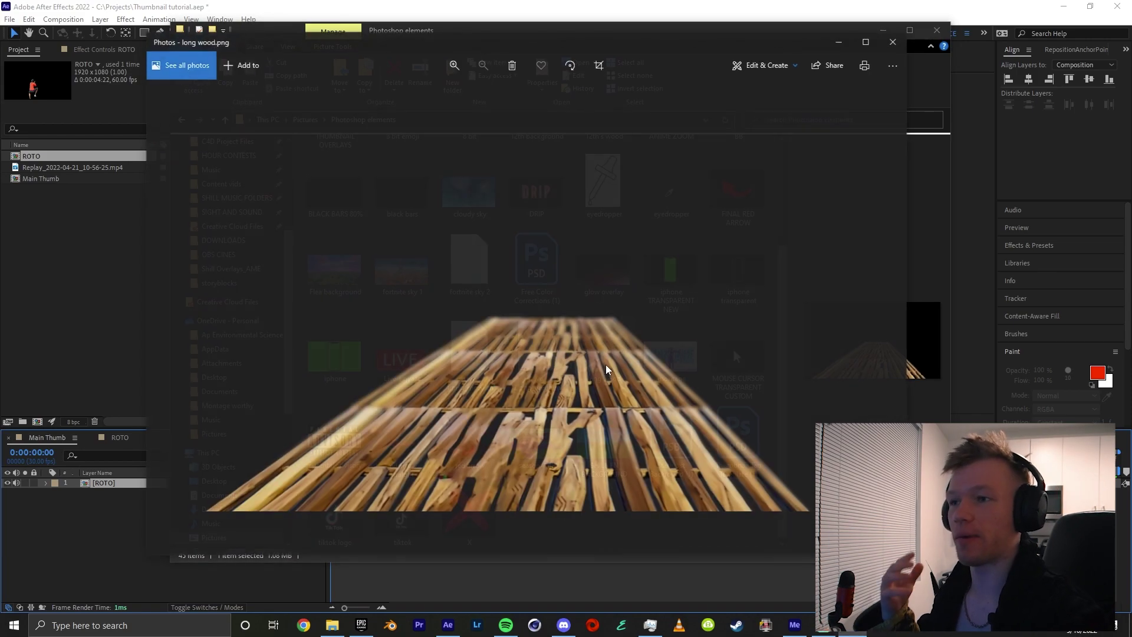
left_click(896, 42)
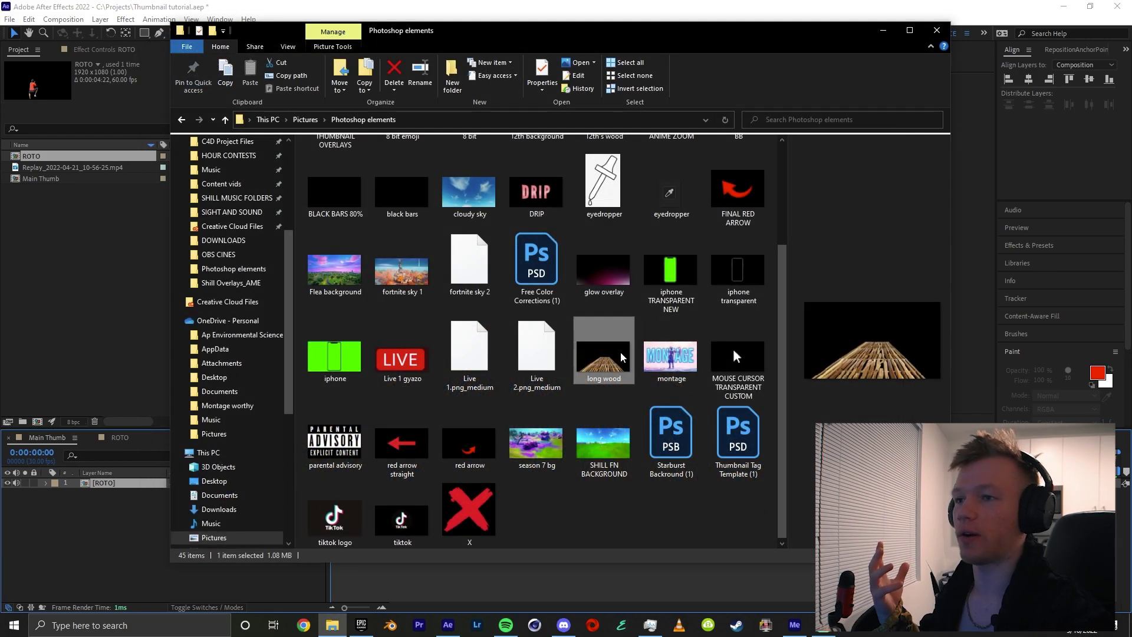
double_click(582, 371)
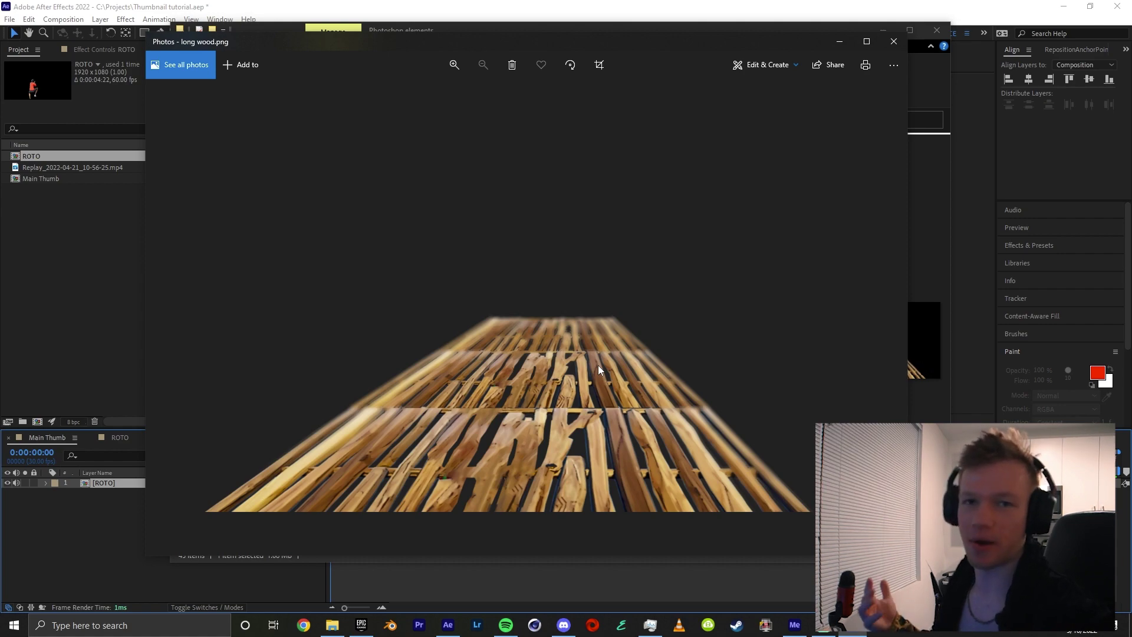
Step: Add long wood.png beneath ROTO and apply Corner Pin to it
left_click(894, 42)
left_click_drag(604, 356, 118, 507)
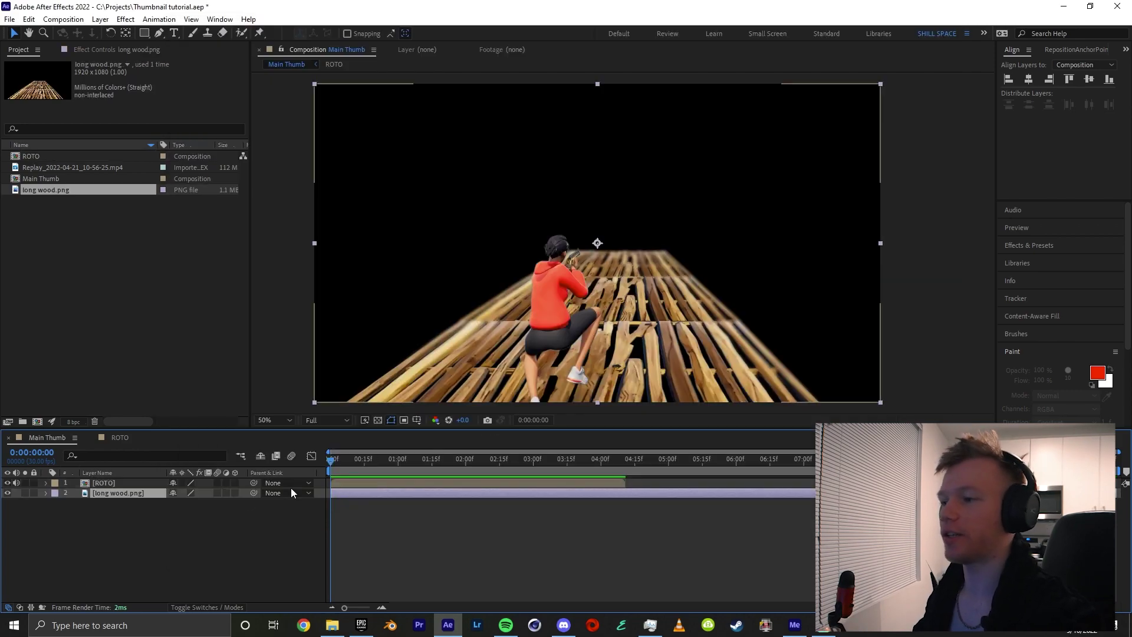
left_click(459, 490)
key("ctrl+space")
type("Colcorner p")
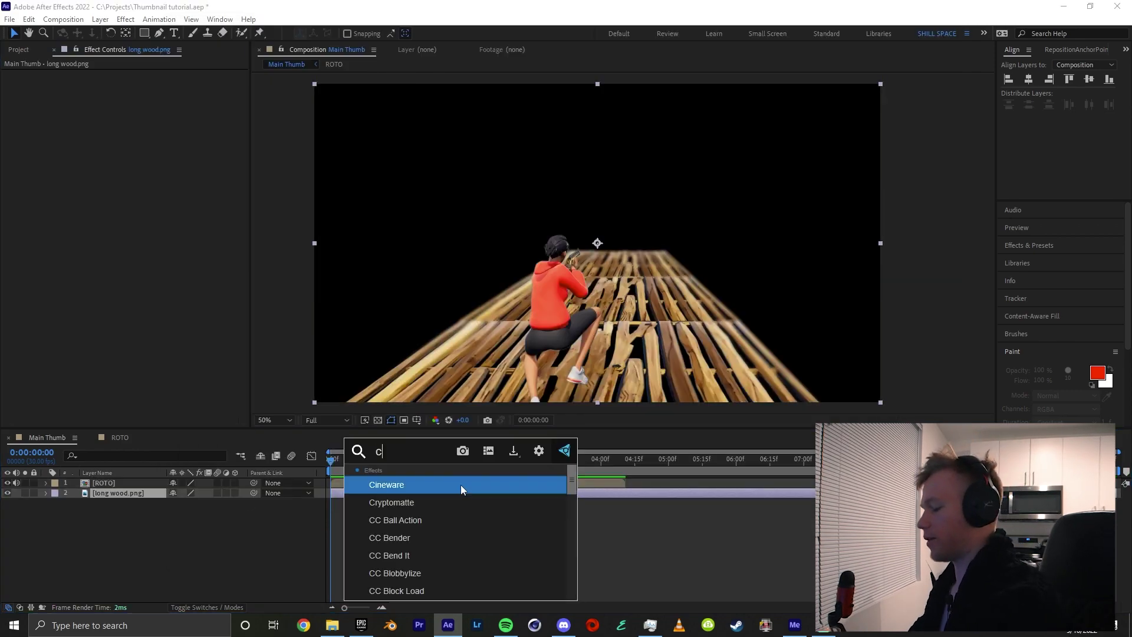
left_click(462, 485)
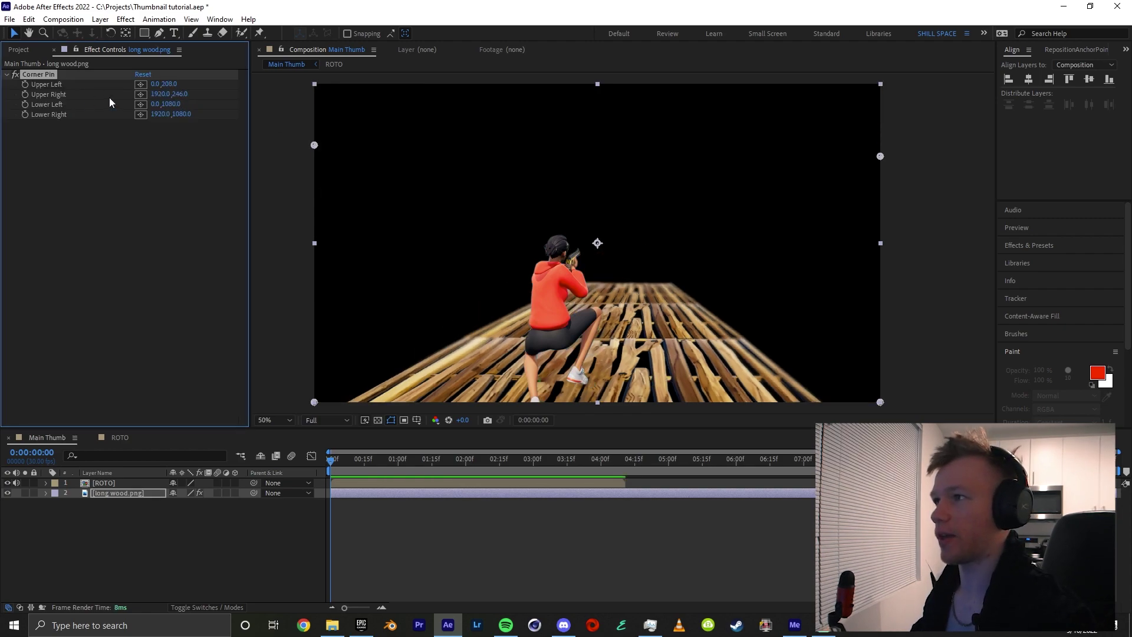
Step: Set Corner Pin's Upper Left height to 246 to match the Upper Right corner
left_click(182, 95)
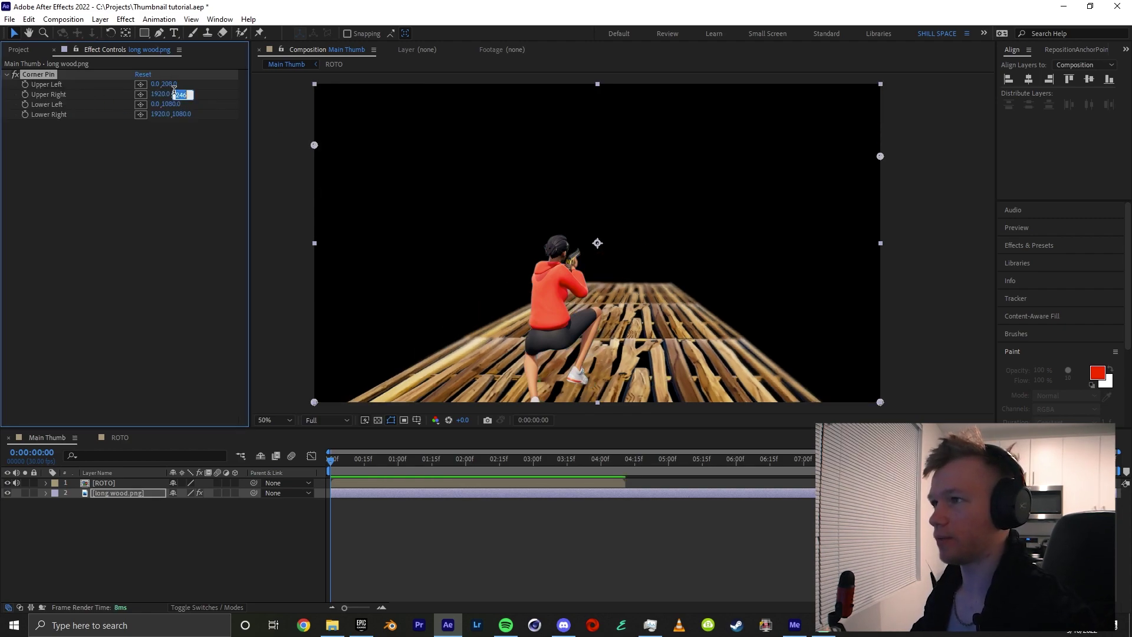
left_click(170, 84)
type("246")
key("Return")
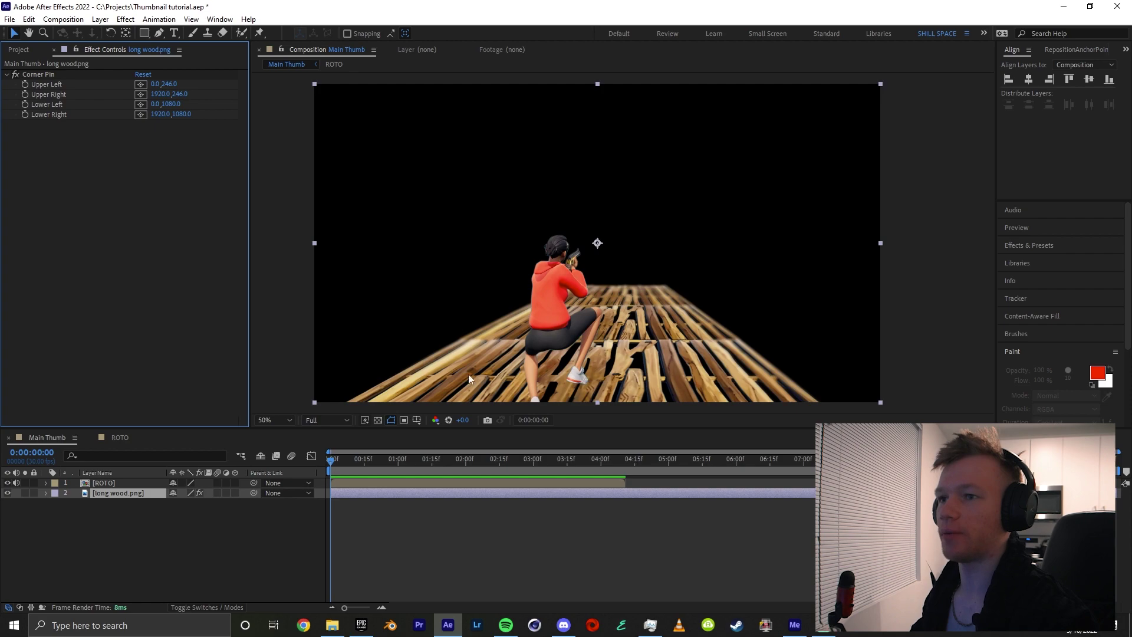
left_click(123, 483)
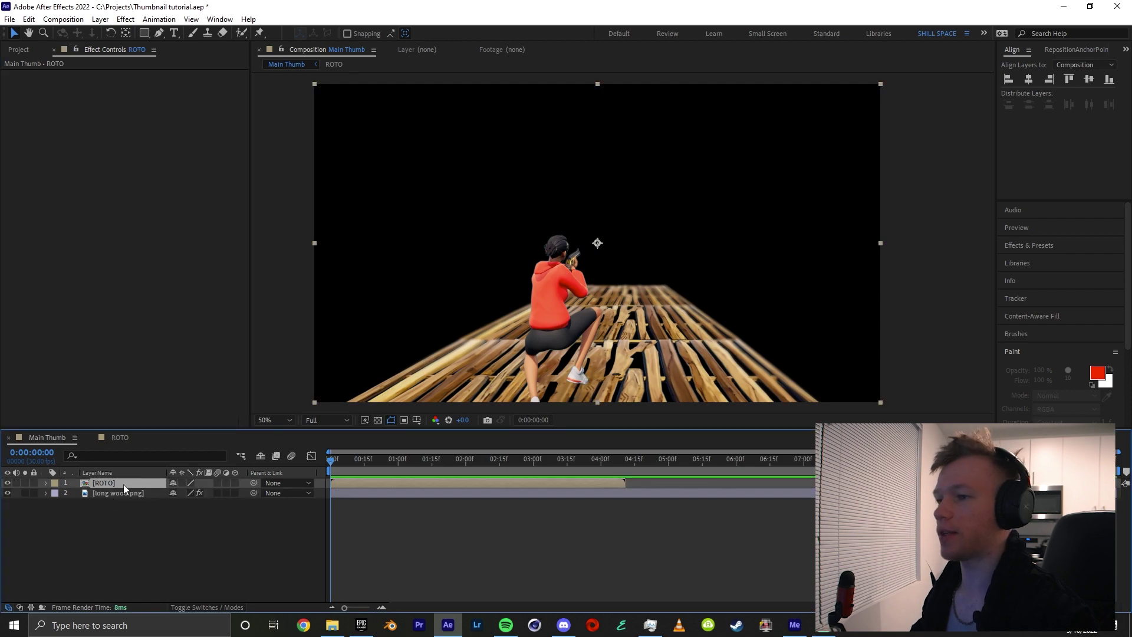
left_click(23, 50)
Step: Add Flea background.png to the composition, move it to the bottom, then delete it
left_click(333, 625)
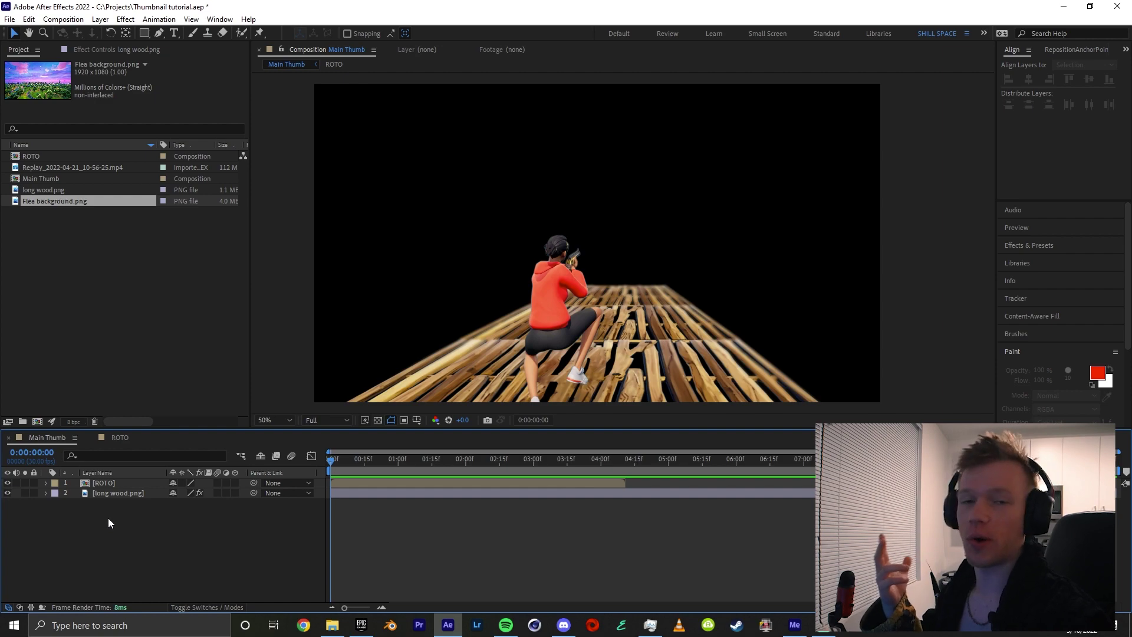
left_click(333, 625)
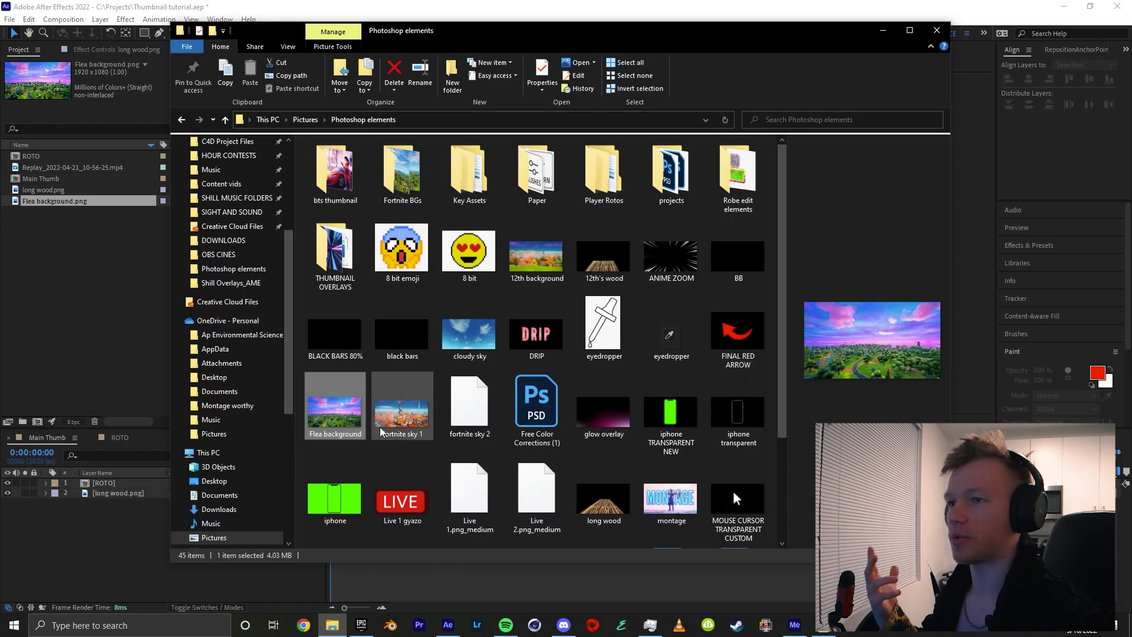
left_click_drag(340, 421, 218, 497)
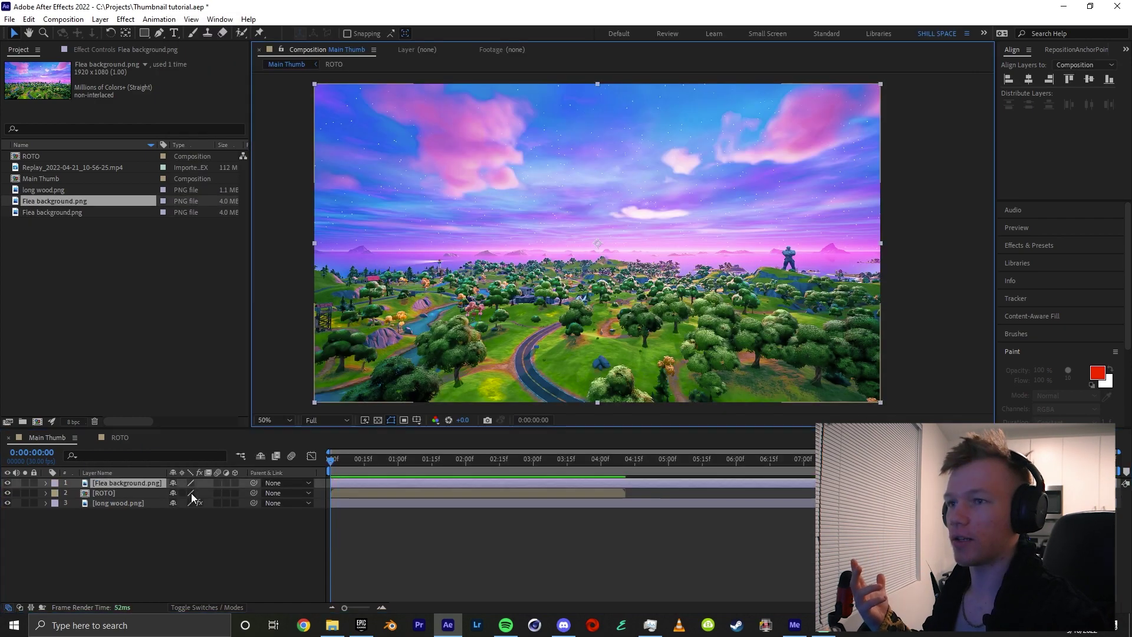
left_click_drag(133, 484, 130, 519)
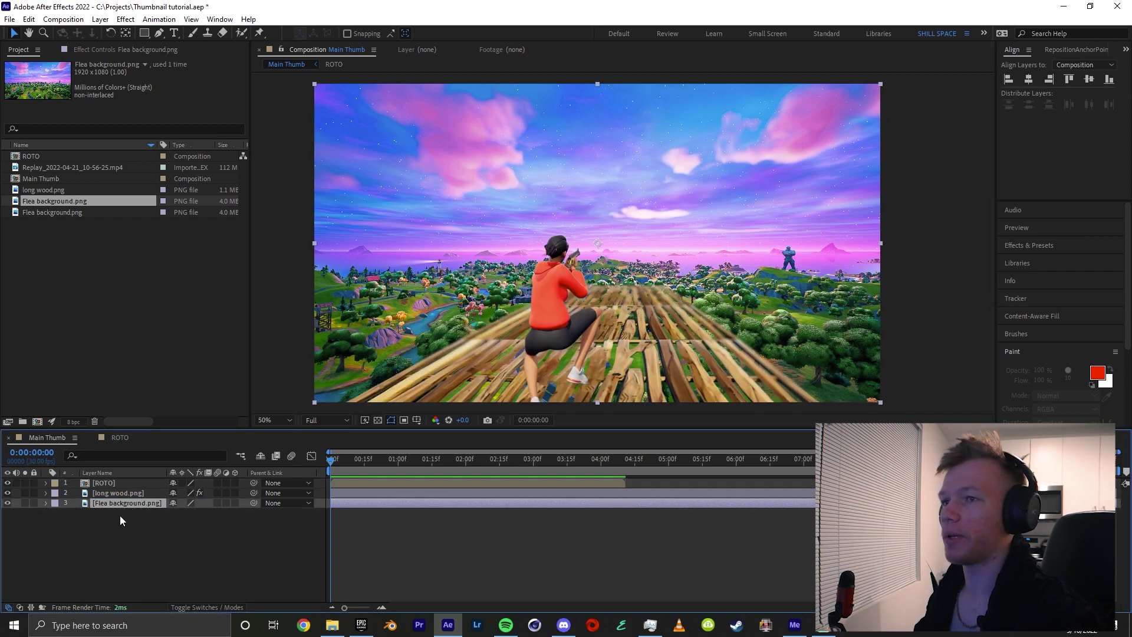
key("Delete")
Step: Add Fortnite screenshot 2022.02.24 - 04.01.00.92.png from Fortnite BGs as the bottom layer
key("alt+Tab")
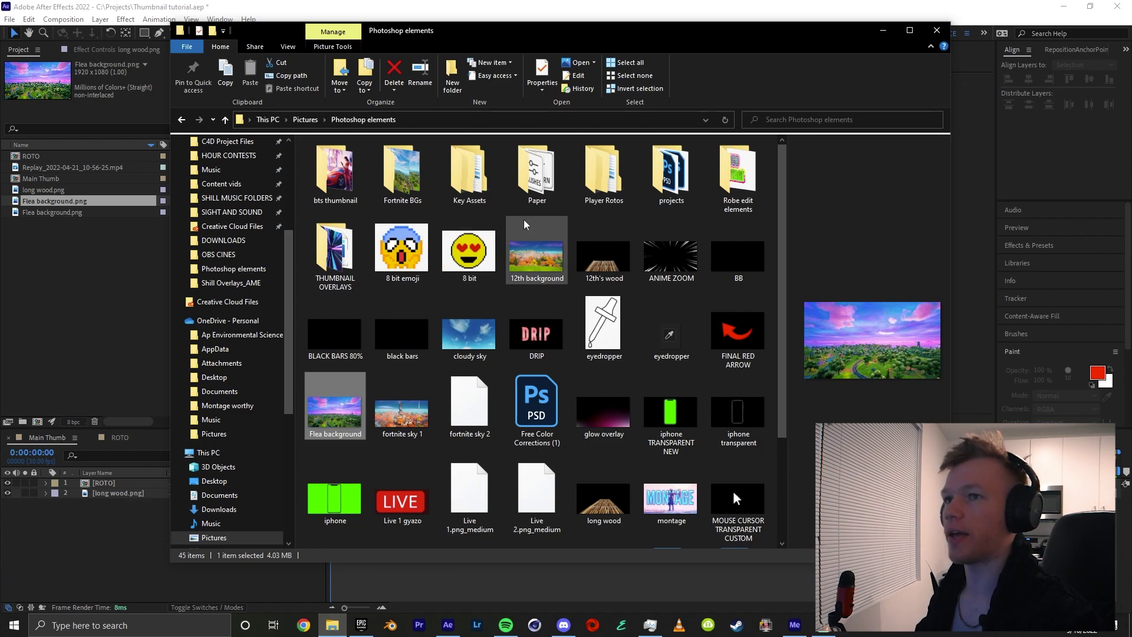
double_click(405, 171)
left_click_drag(542, 170, 128, 537)
key("alt+Tab")
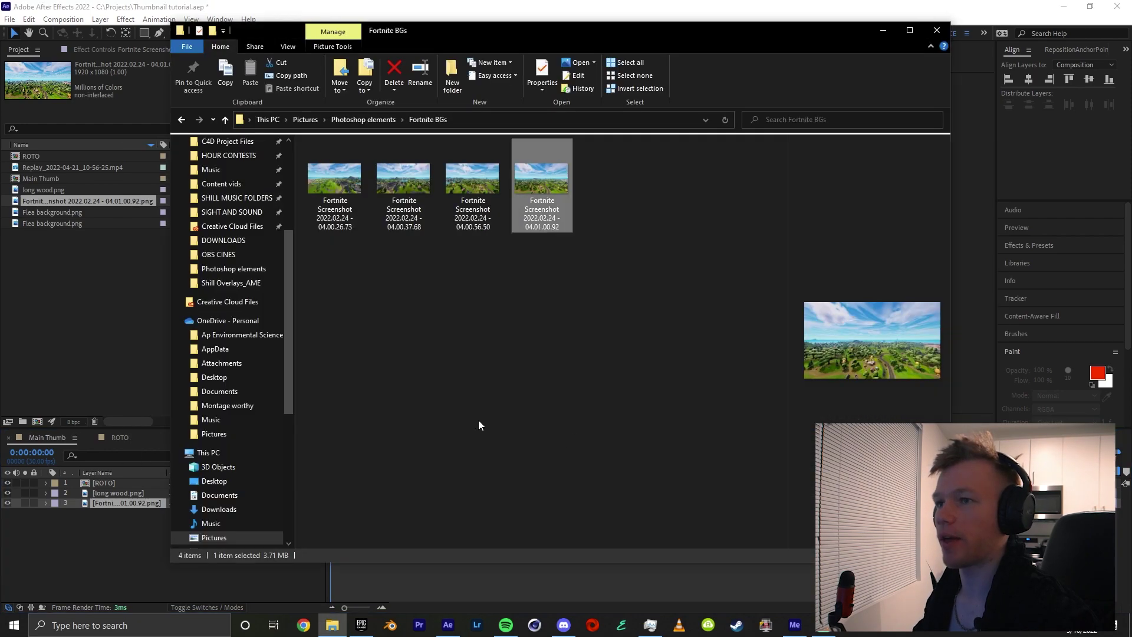
left_click(114, 526)
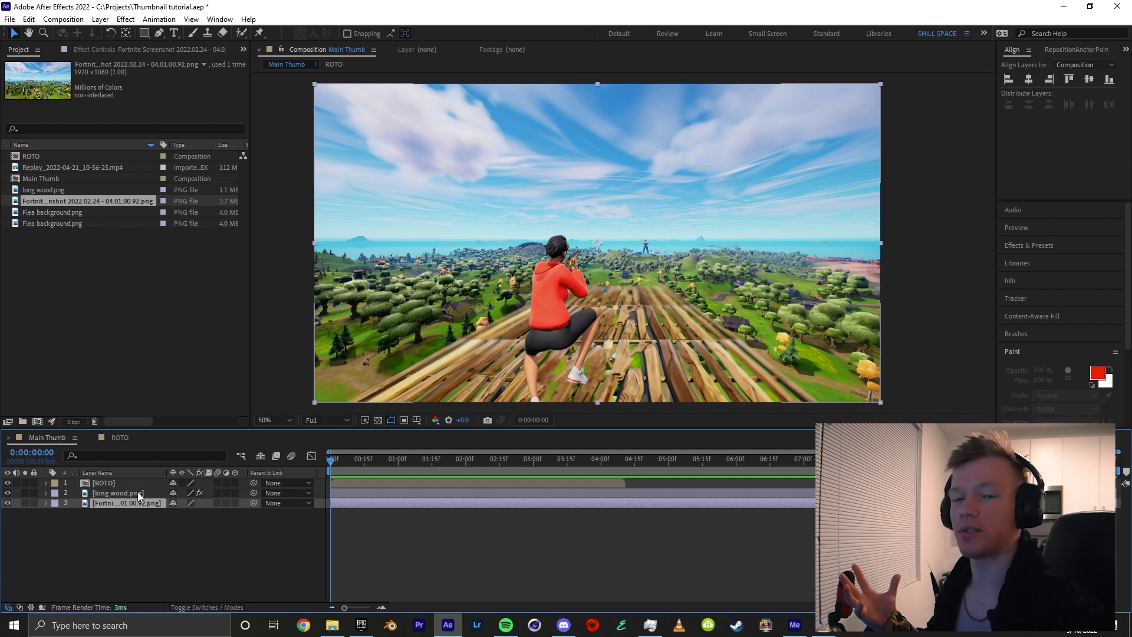
Step: Pre-compose the Fortnite background layer into a composition named 'BG'
right_click(110, 500)
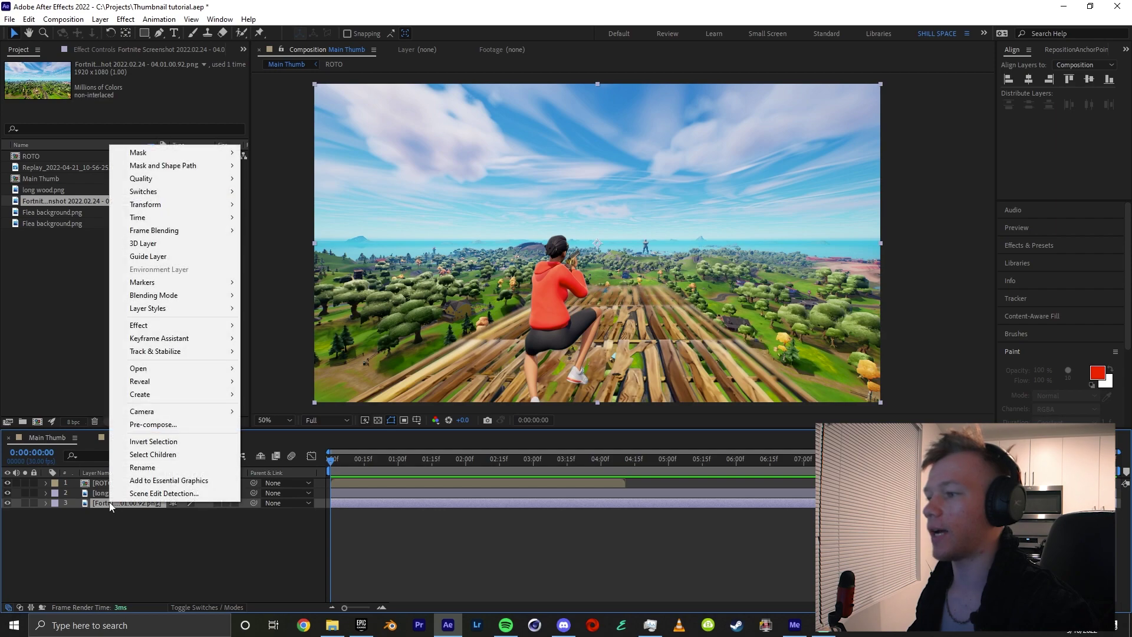
left_click(177, 426)
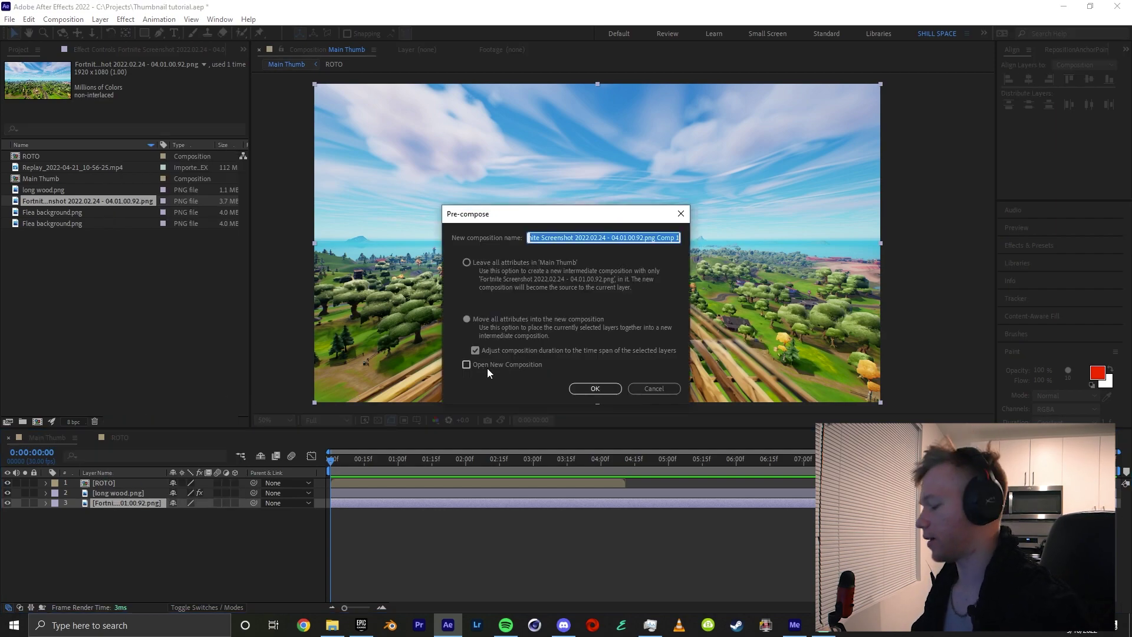
type("BG")
key("Return")
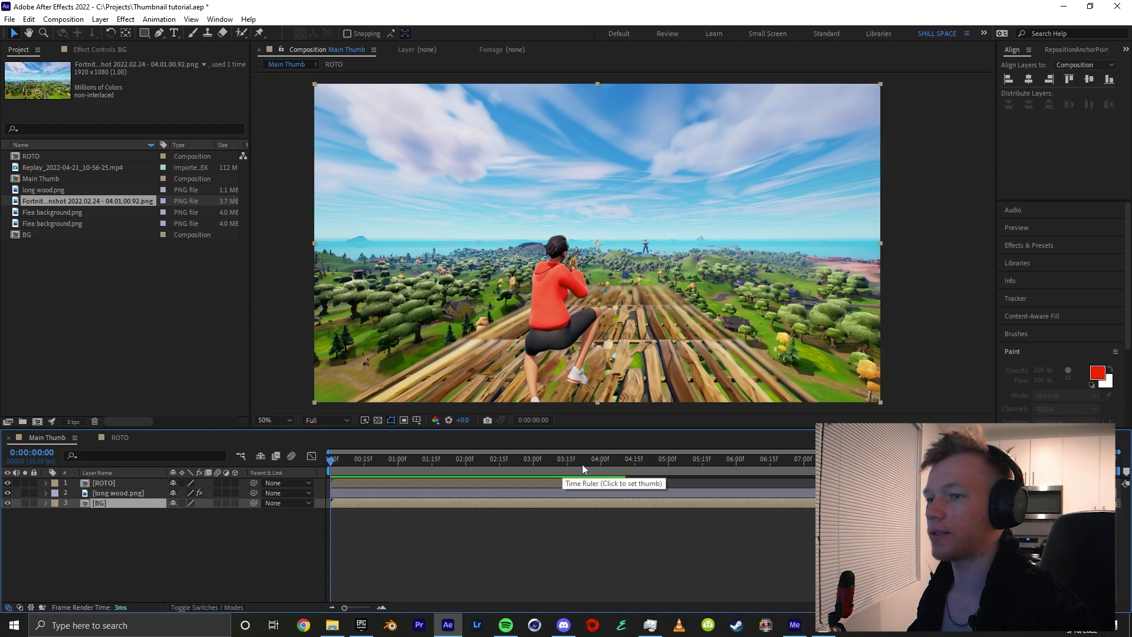
Step: End the work area at 0:00:04:10 and trim the composition to it
left_click(618, 462)
key("n")
right_click(618, 469)
left_click(648, 501)
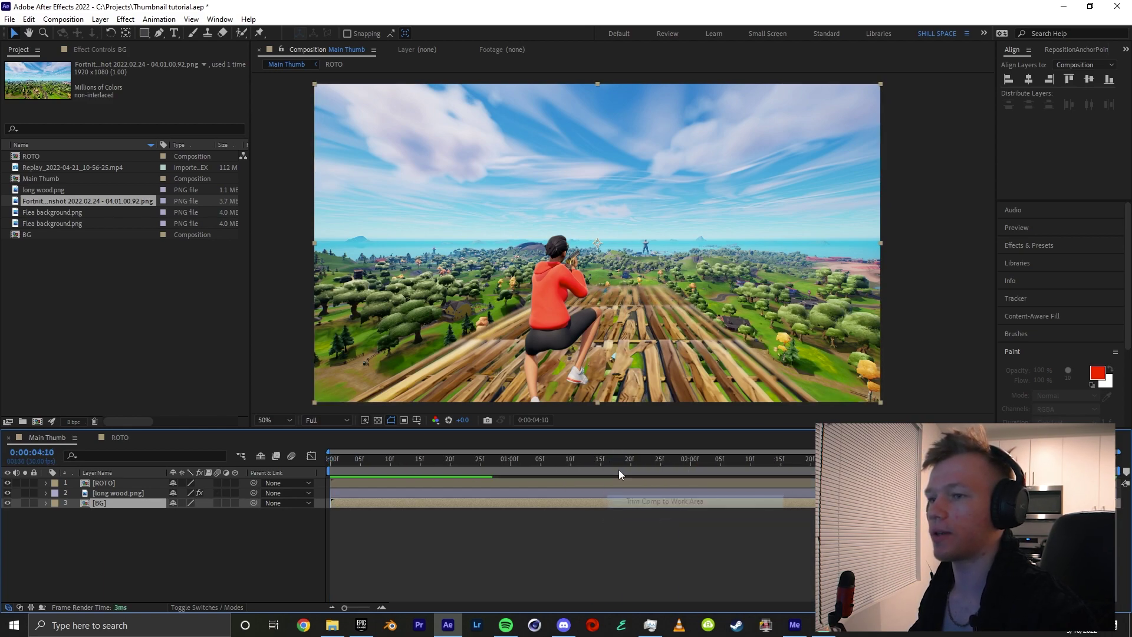
left_click_drag(618, 469, 267, 477)
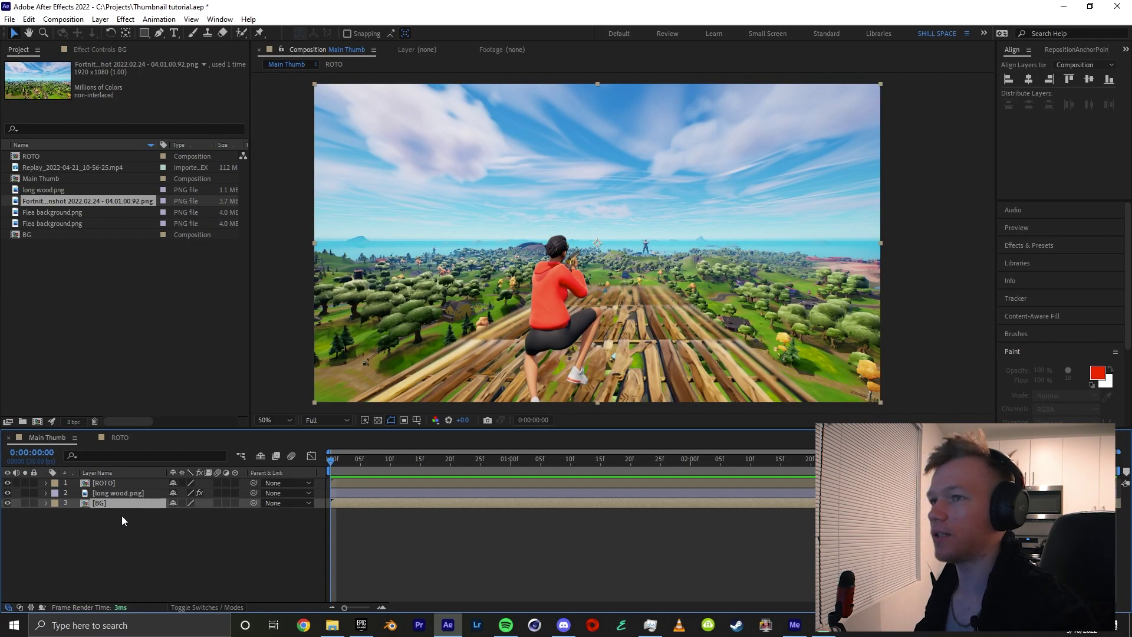
Step: Add an adjustment layer with Fast Box Blur at a blur radius of 7
key("ctrl+alt+y")
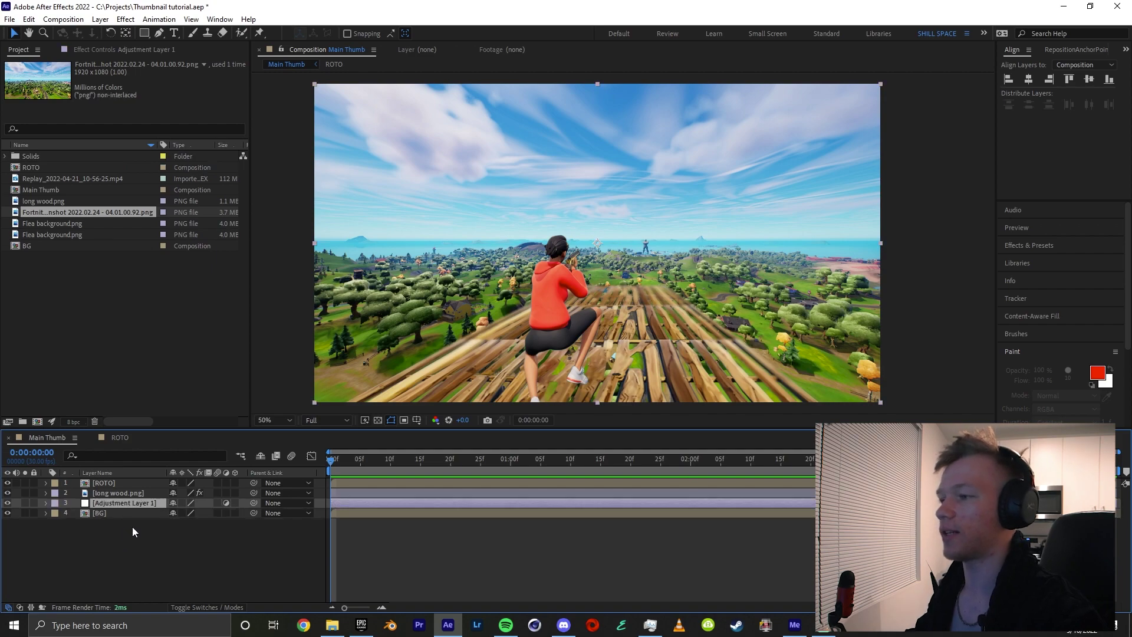
key("F3")
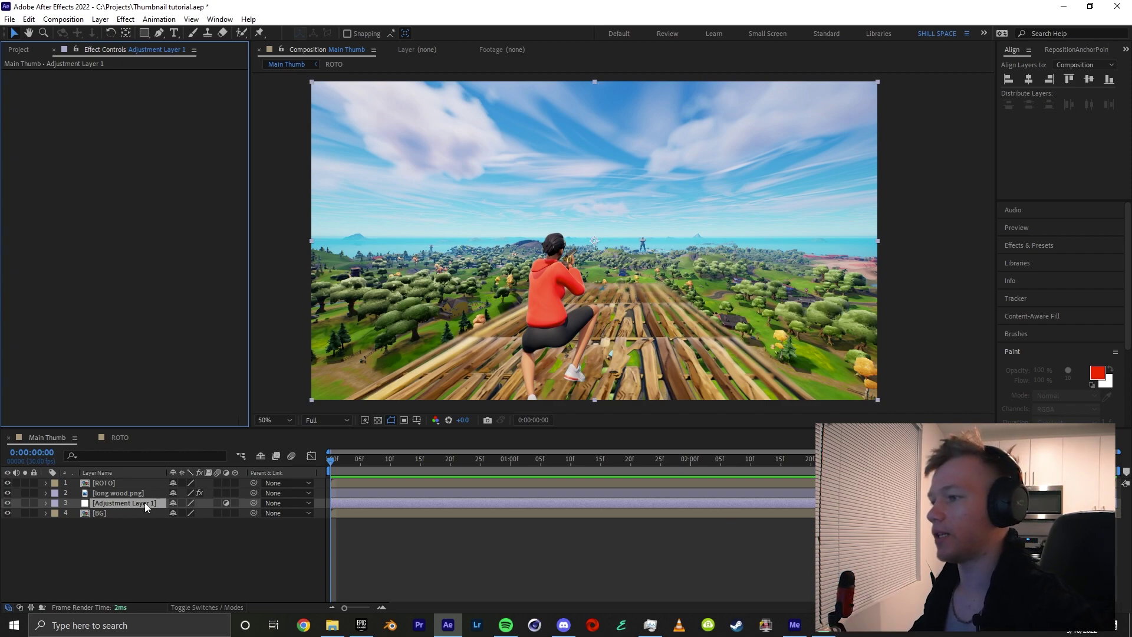
key("ctrl+space")
type("fast")
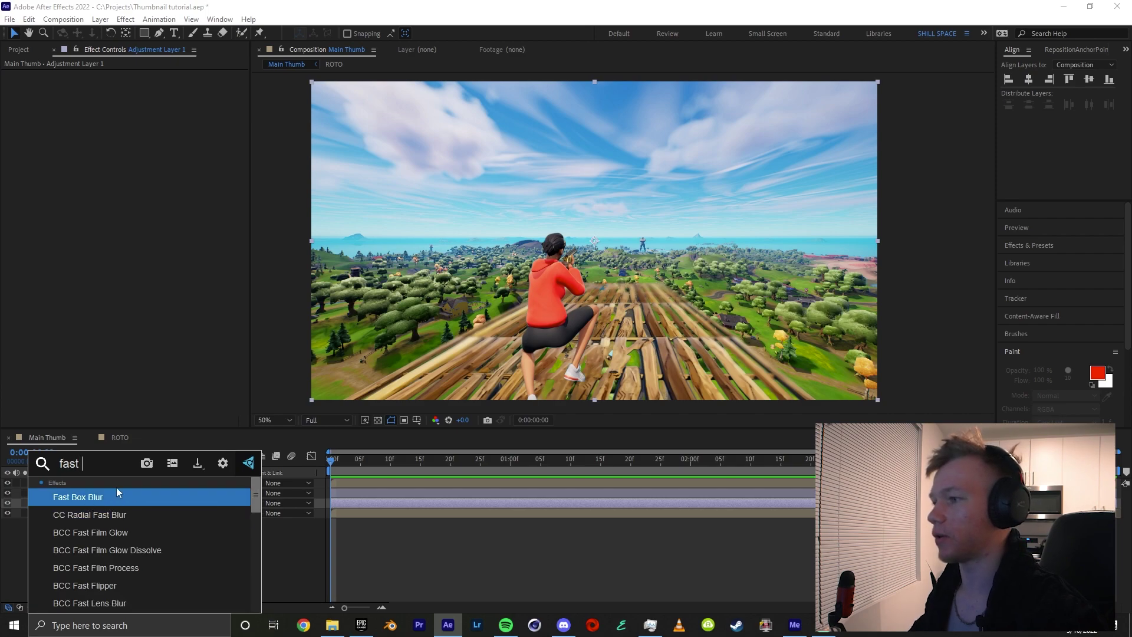
left_click(127, 497)
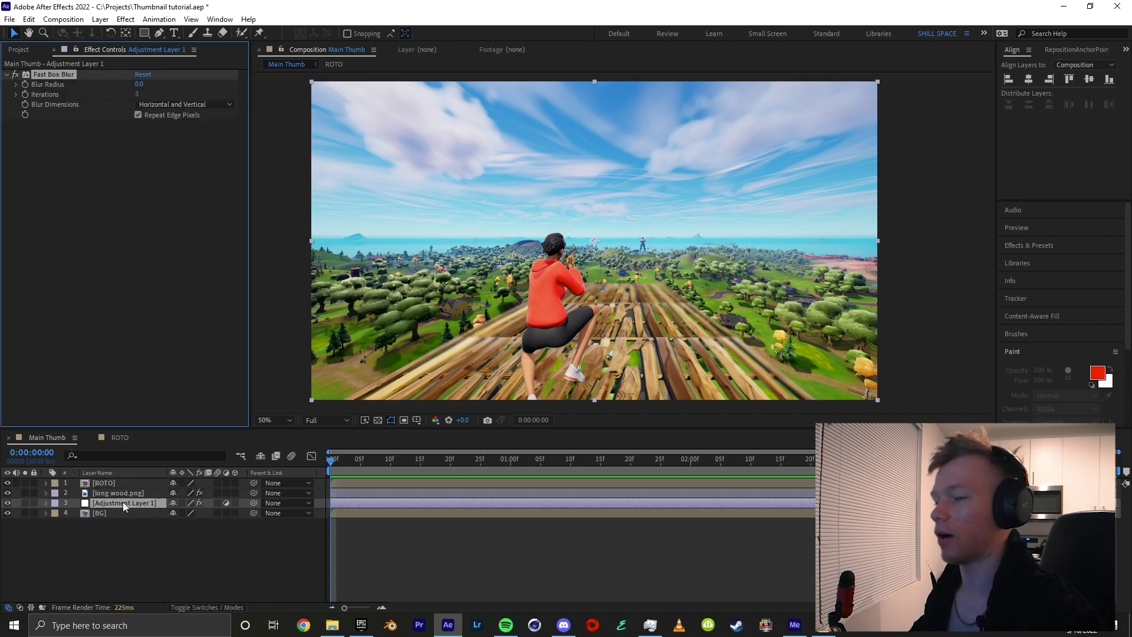
left_click_drag(140, 84, 146, 86)
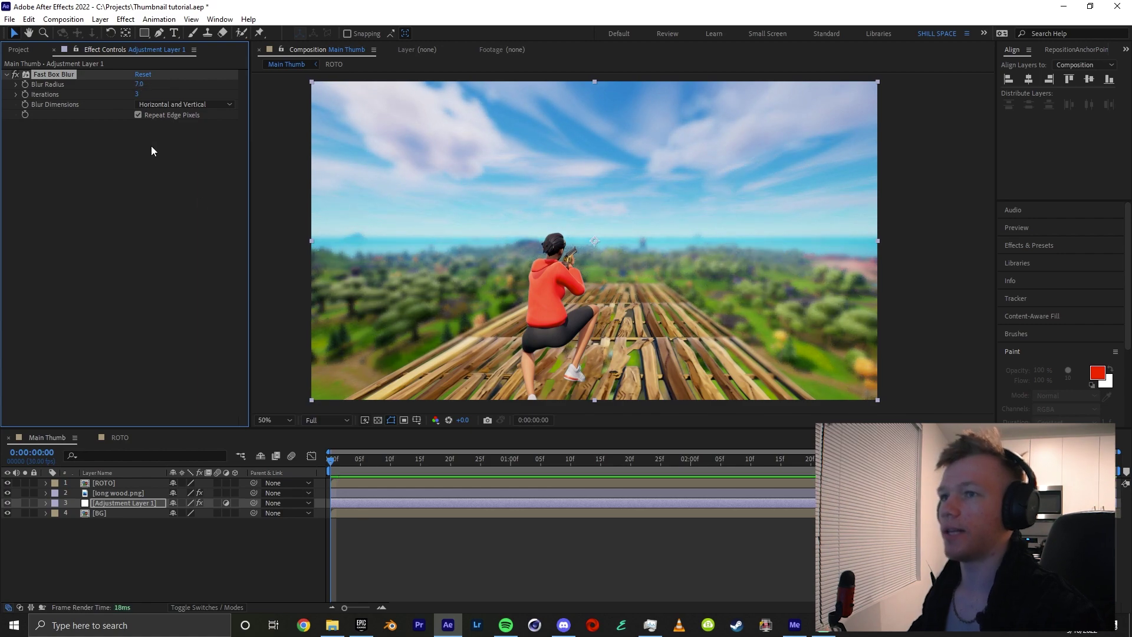
Step: Add CC Vignette to the adjustment layer to darken the background edges
left_click(118, 503)
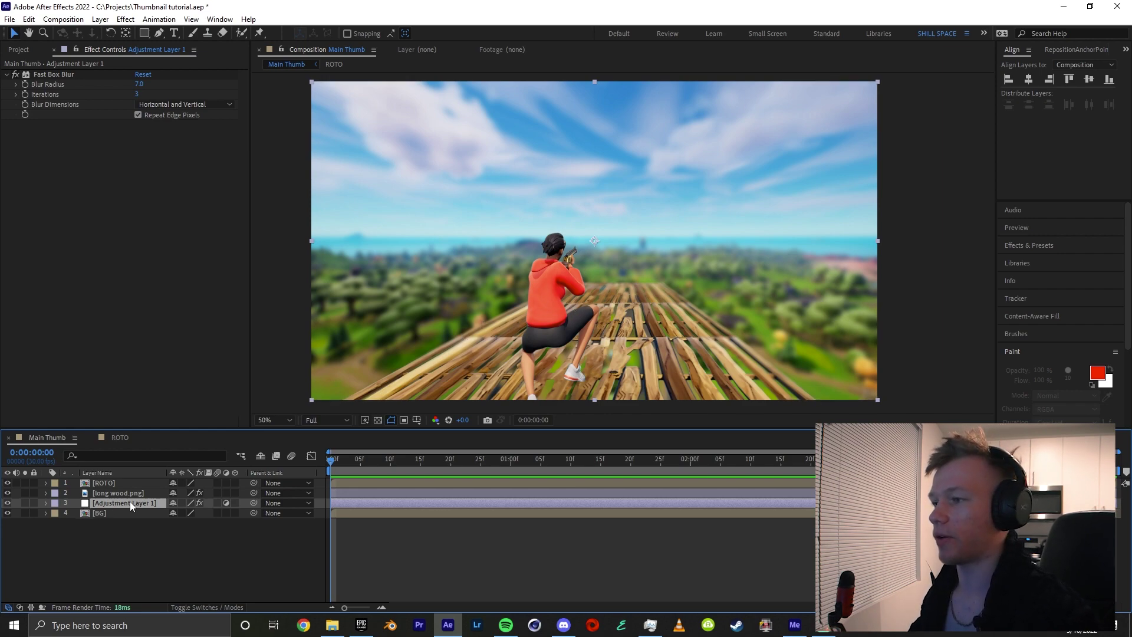
key("ctrl+space")
type("CC V")
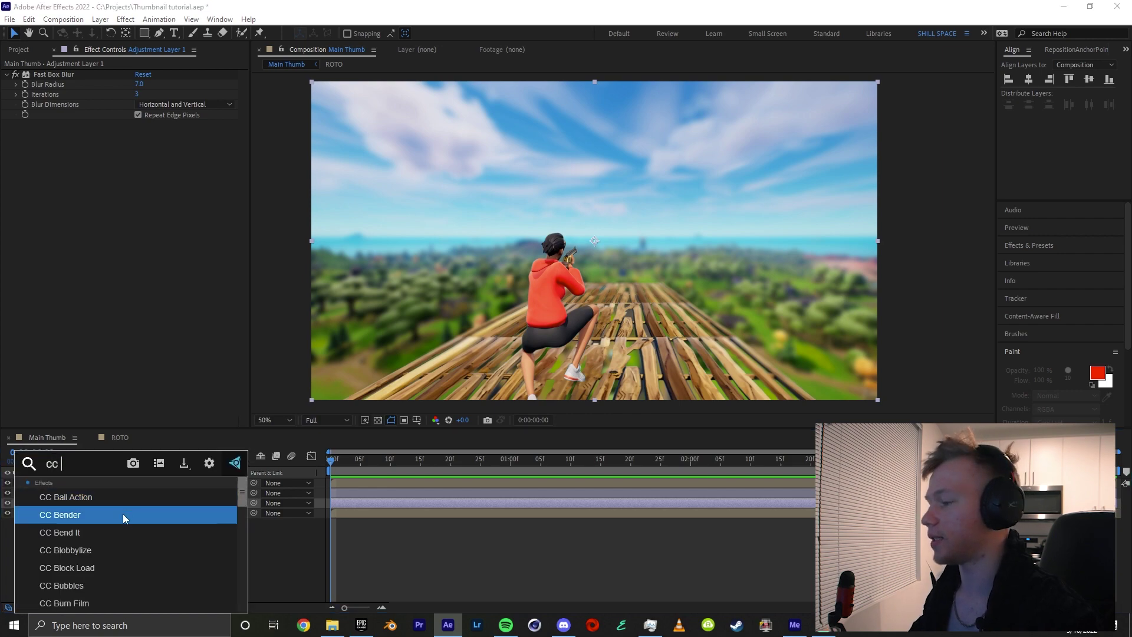
type("i")
left_click(86, 499)
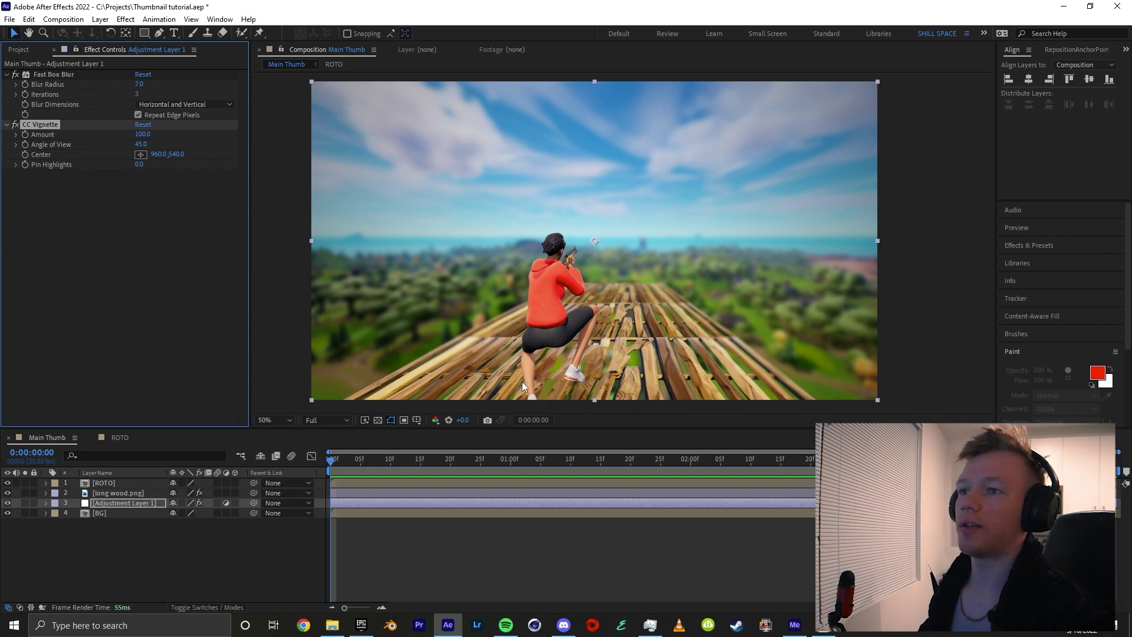
left_click(115, 483)
Step: Add an Exposure effect to the BG layer and raise its exposure to 0.76
left_click(101, 504)
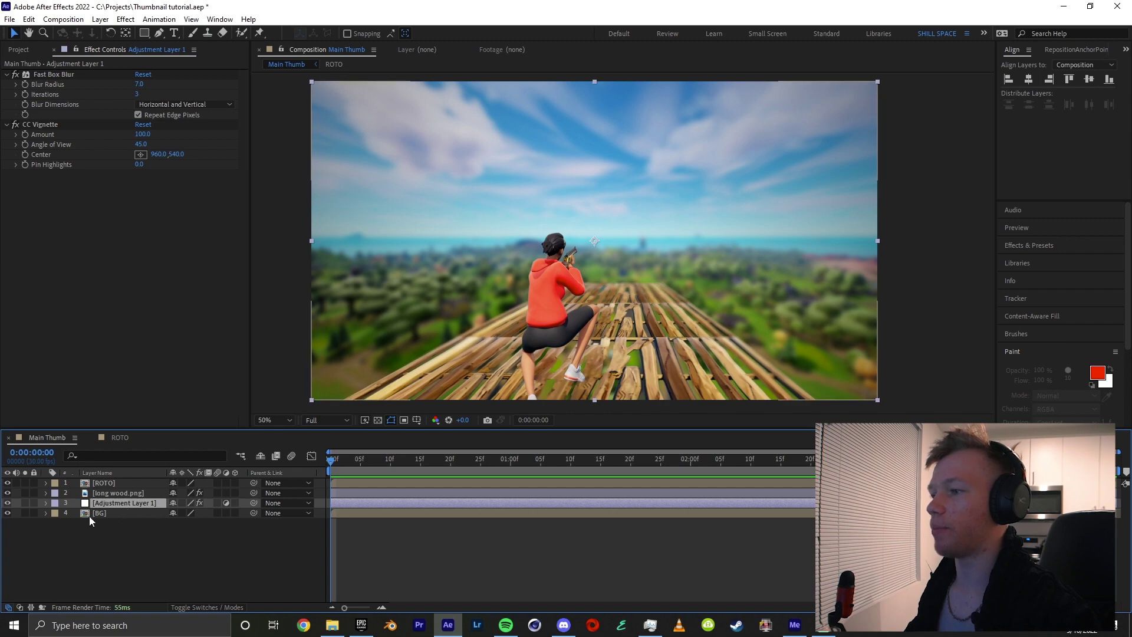
left_click(104, 512)
key("ctrl+space")
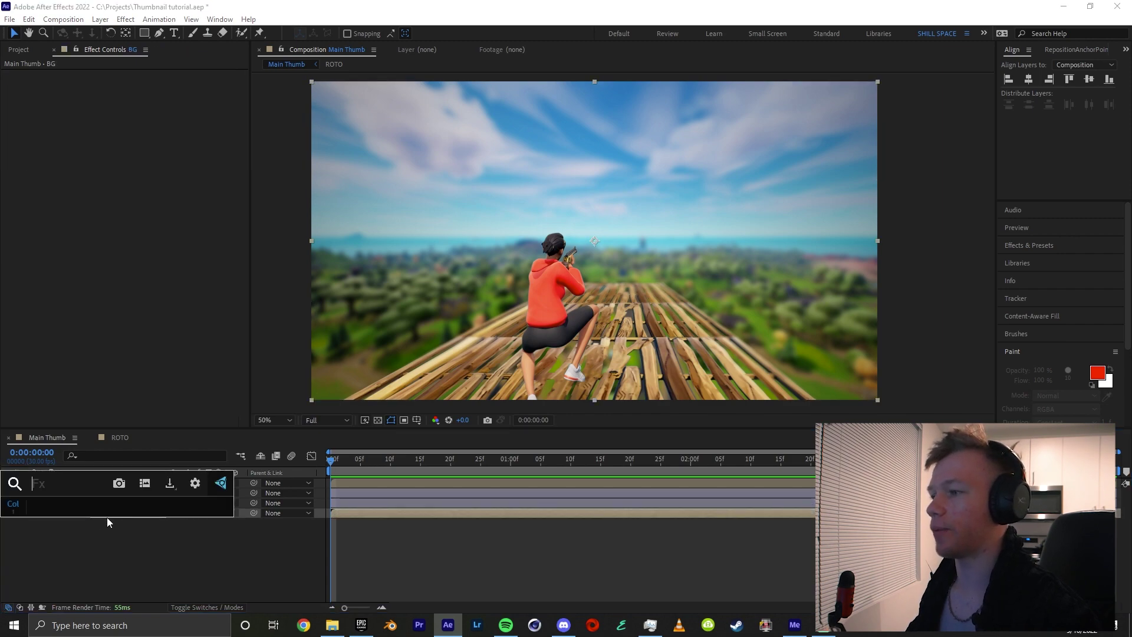
type("Col")
key("BackSpace")
key("BackSpace")
key("BackSpace")
type("ex")
left_click(97, 514)
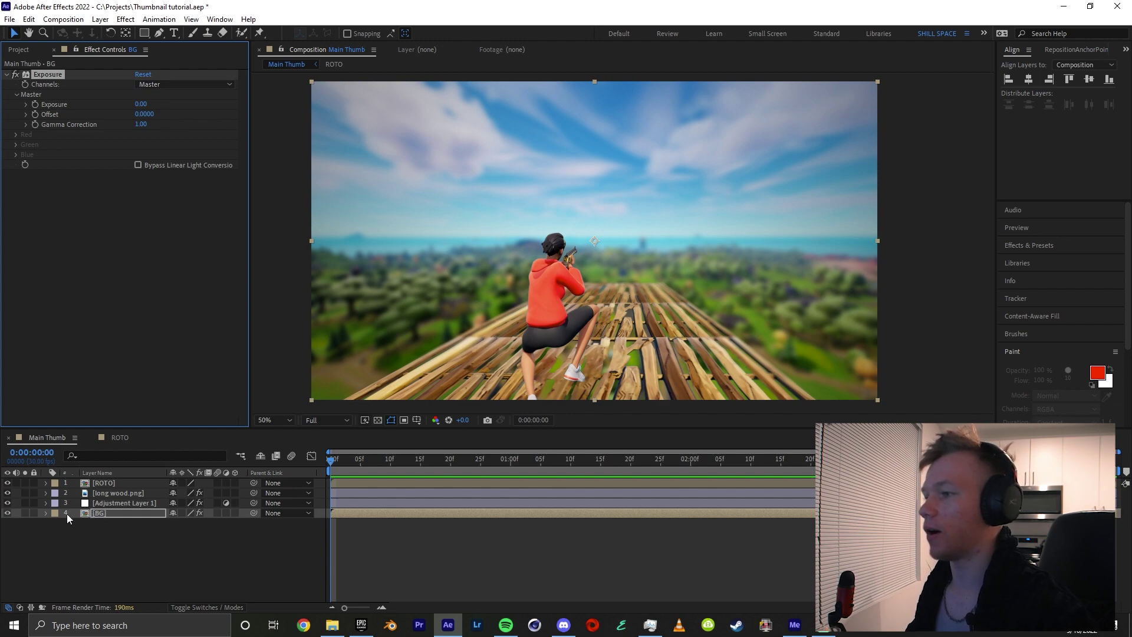
left_click_drag(146, 103, 126, 126)
Step: Raise Adjustment Layer 1's Fast Box Blur radius to 9.7, then select the ROTO layer
left_click(109, 503)
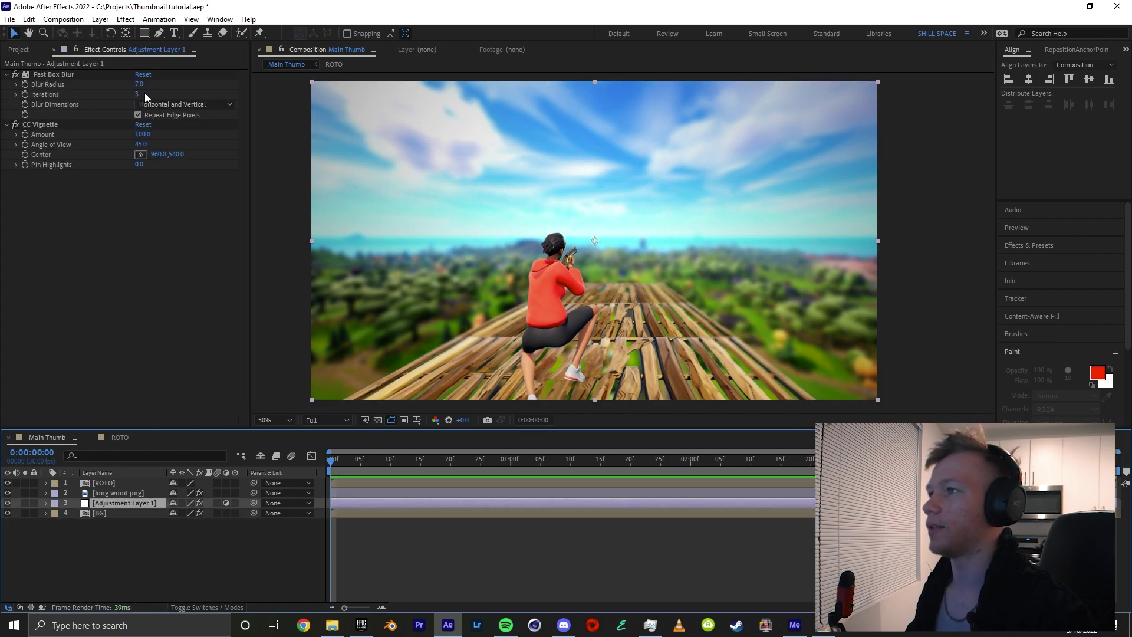
left_click_drag(139, 84, 157, 87)
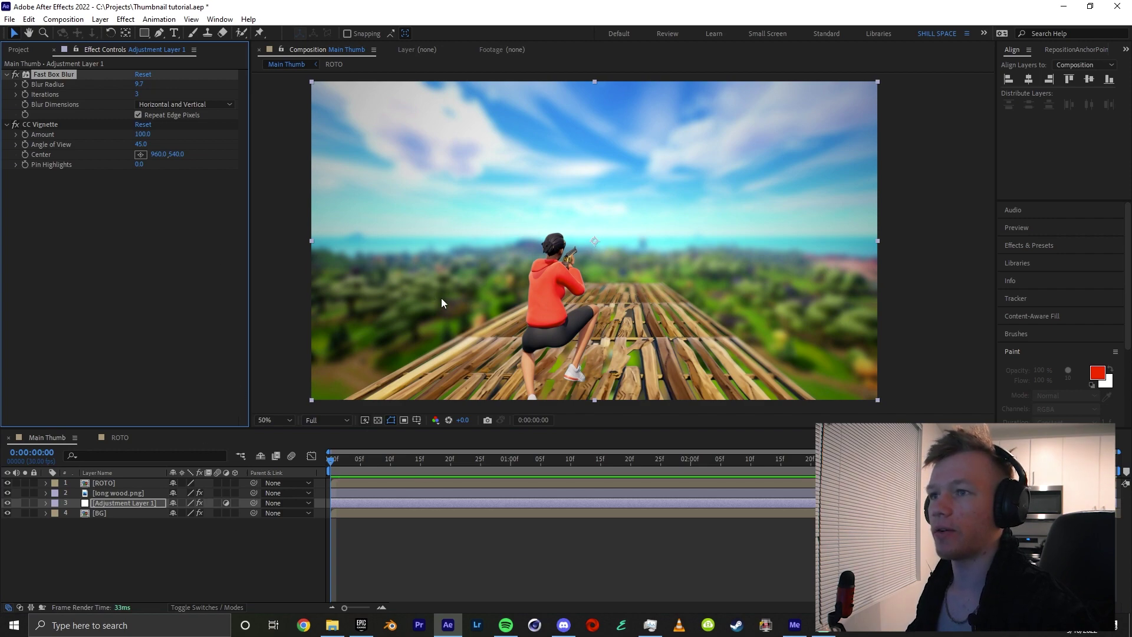
left_click(115, 493)
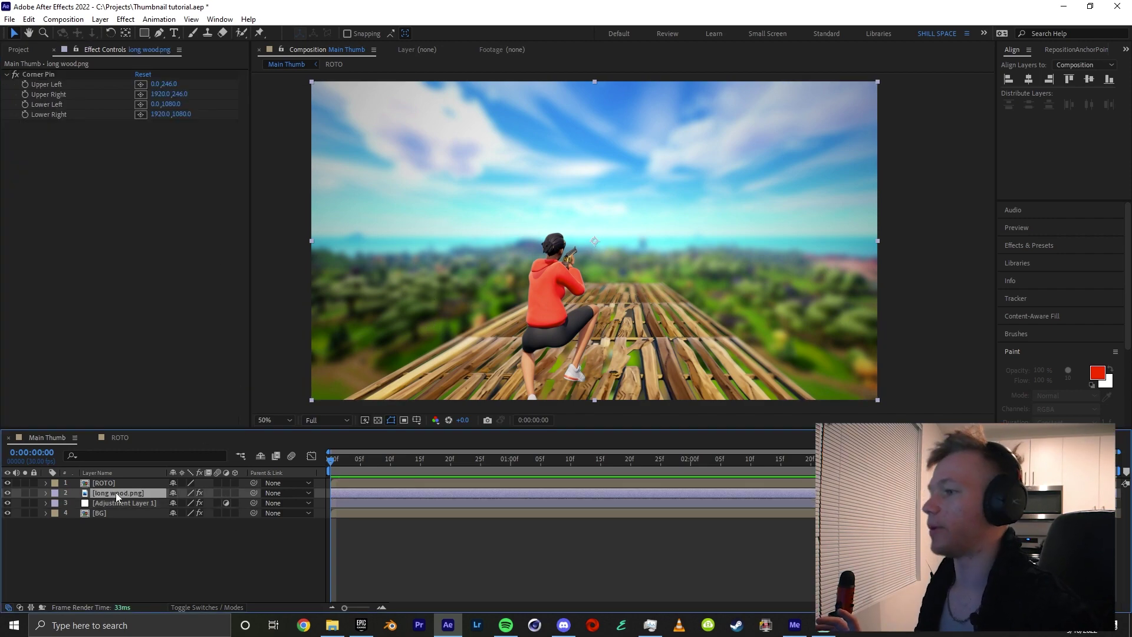
left_click(106, 485)
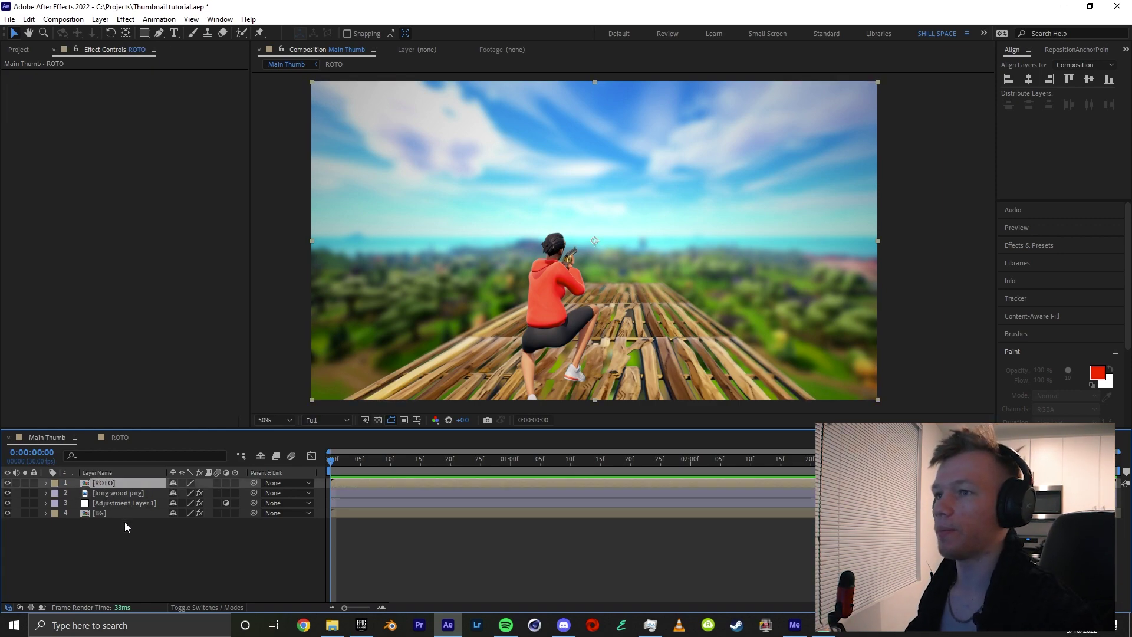
Step: Add Exposure to the ROTO character at 0.65 with gamma 0.86
key("ctrl+space")
type("ex")
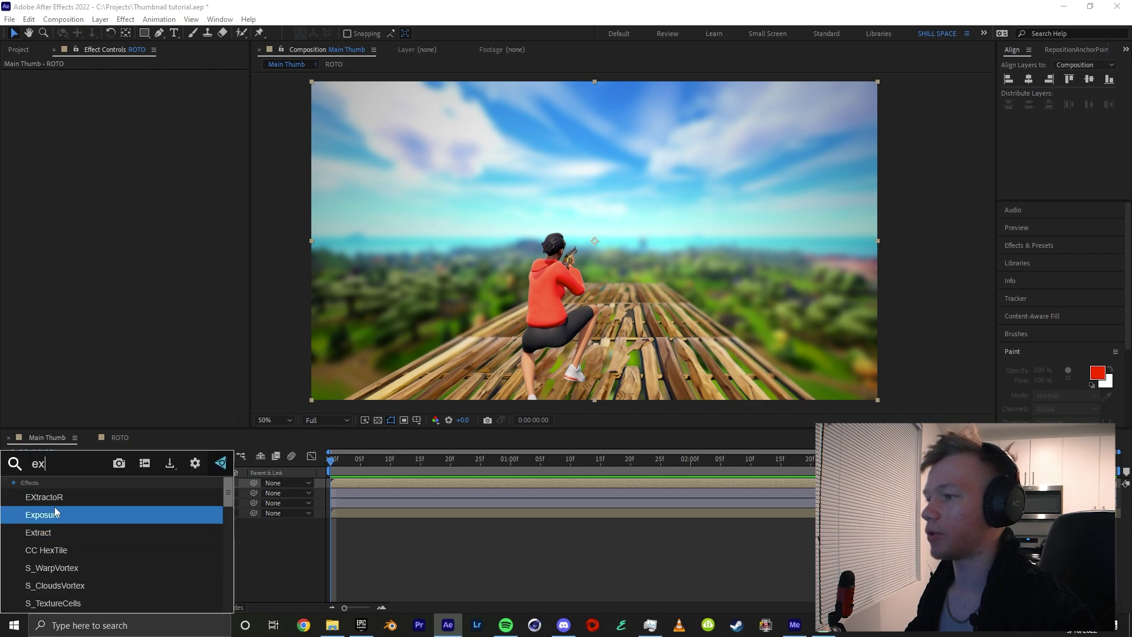
left_click(54, 508)
mouse_move(140, 104)
left_mouse_down()
mouse_move(173, 102)
mouse_move(139, 126)
left_mouse_up()
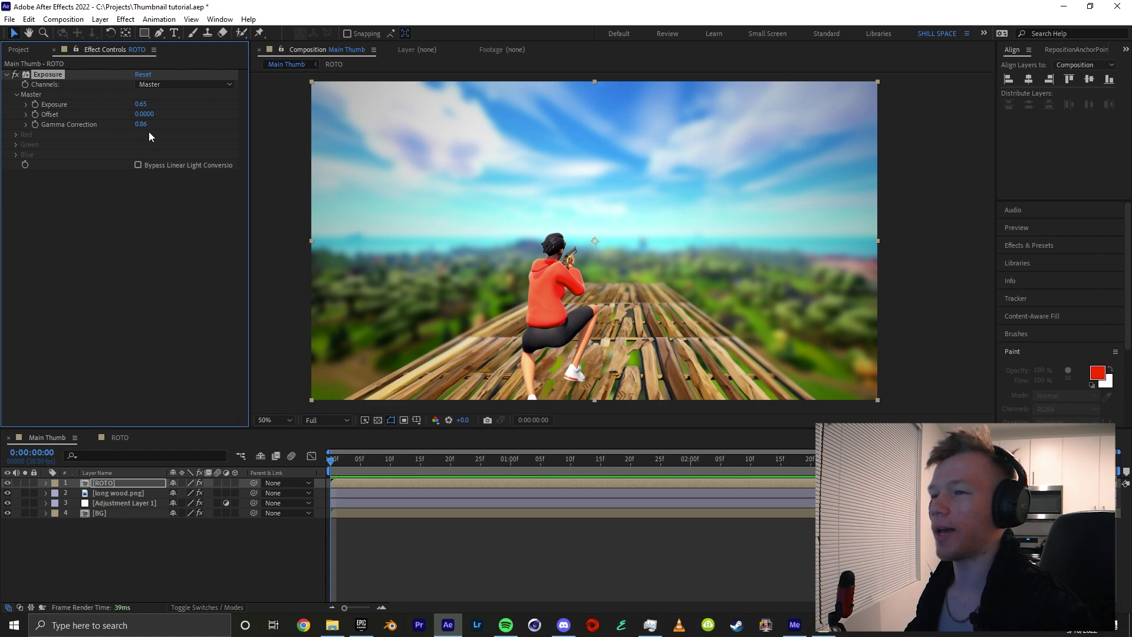
Step: Add Vibrance to the ROTO character with Vibrance 23 and Saturation 7.3
key("ctrl+space")
type("vibr")
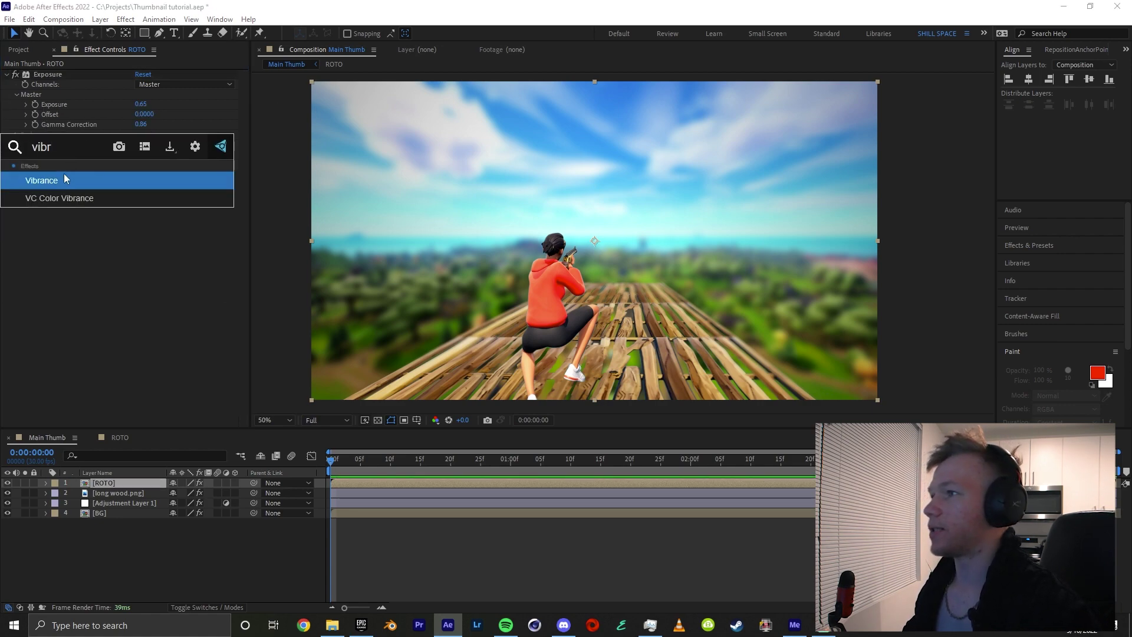
key("Return")
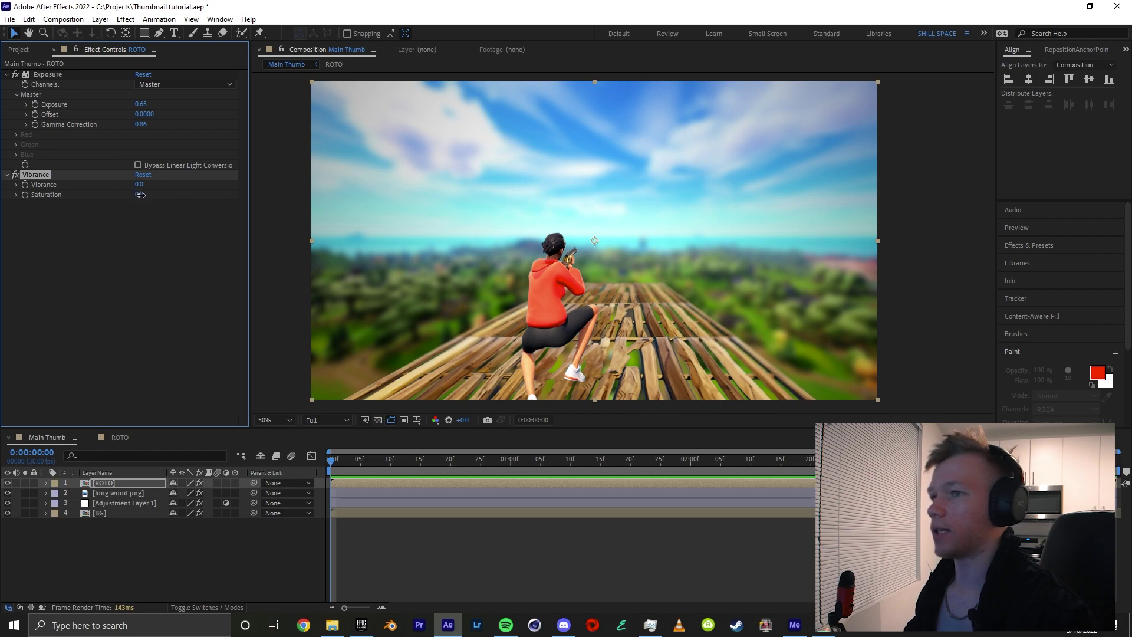
mouse_move(146, 194)
left_mouse_down()
mouse_move(195, 192)
mouse_move(154, 189)
mouse_move(165, 195)
left_mouse_up()
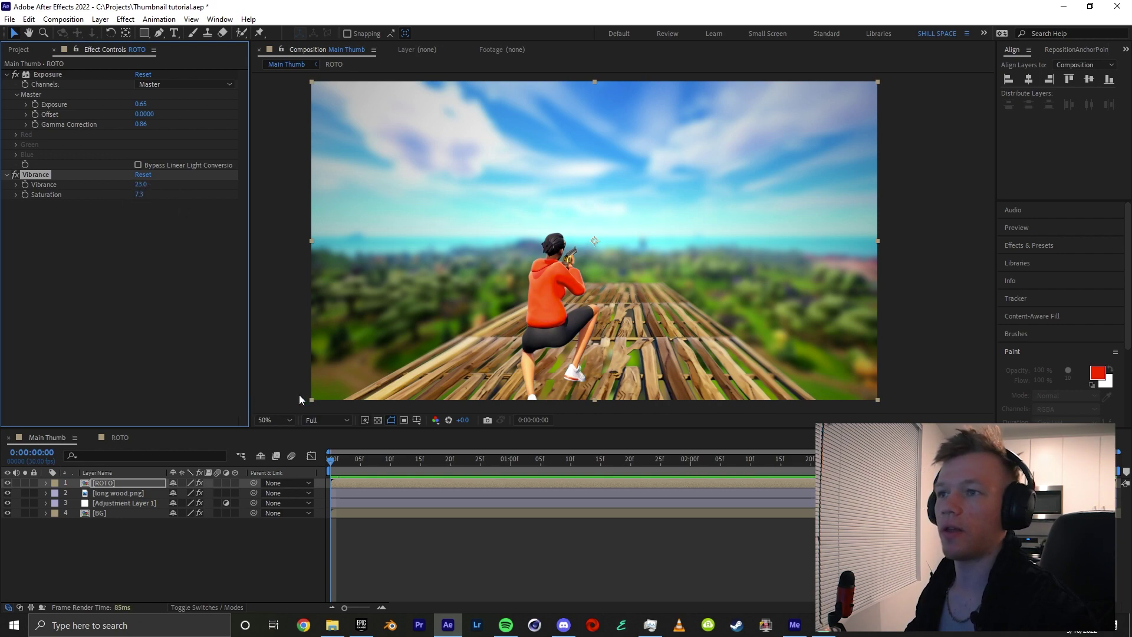
left_click(113, 486)
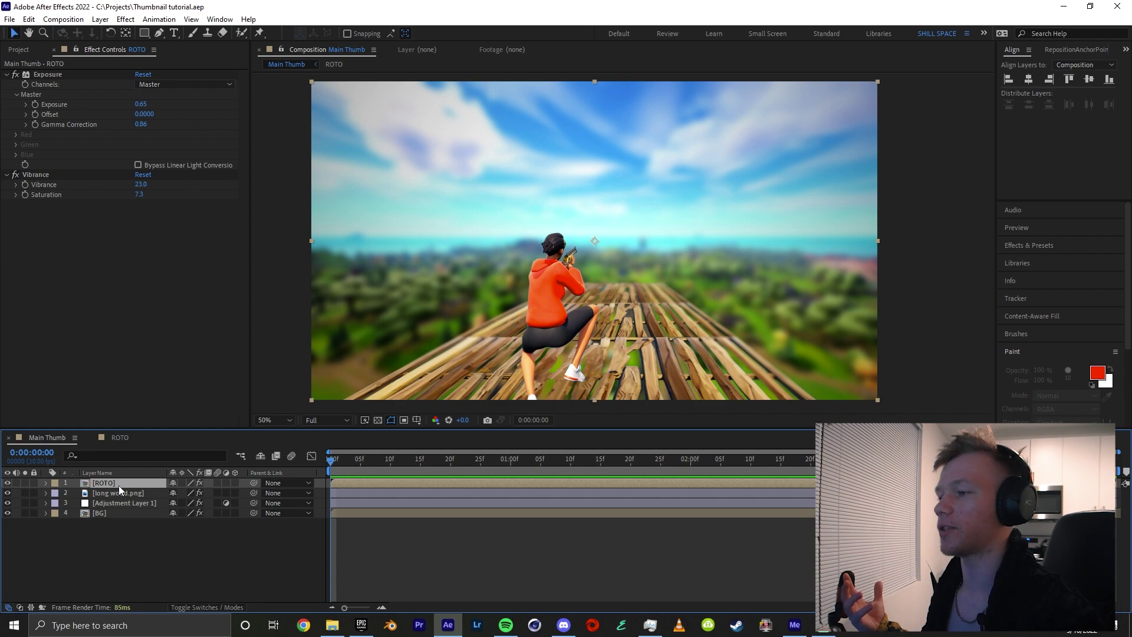
double_click(109, 485)
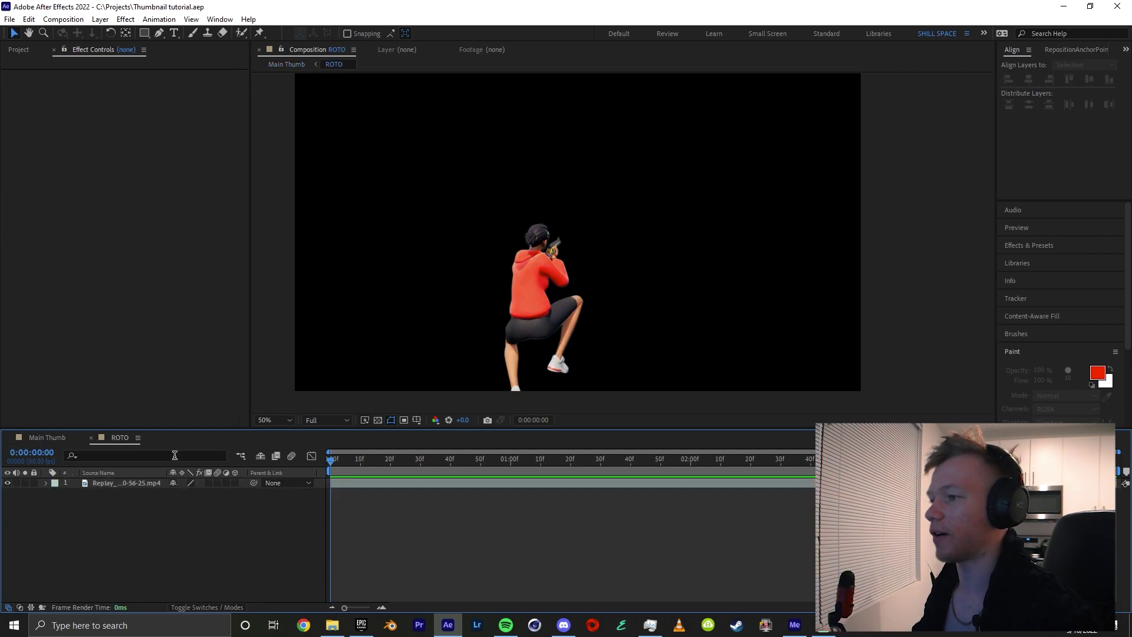
left_click(129, 485)
left_click(162, 500)
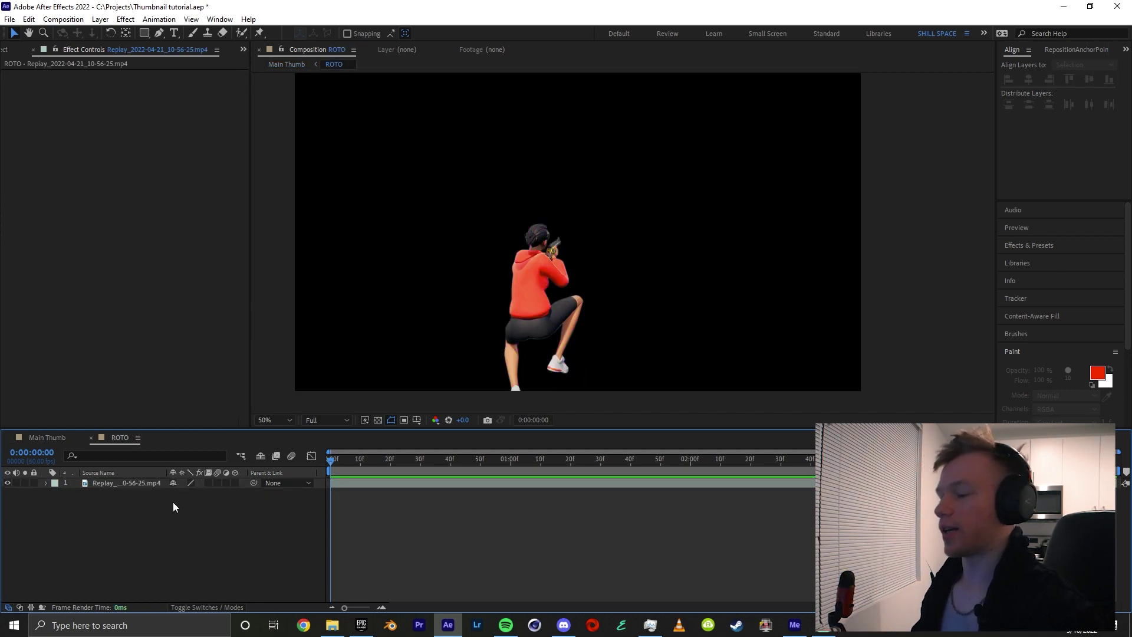
key("ctrl+alt+y")
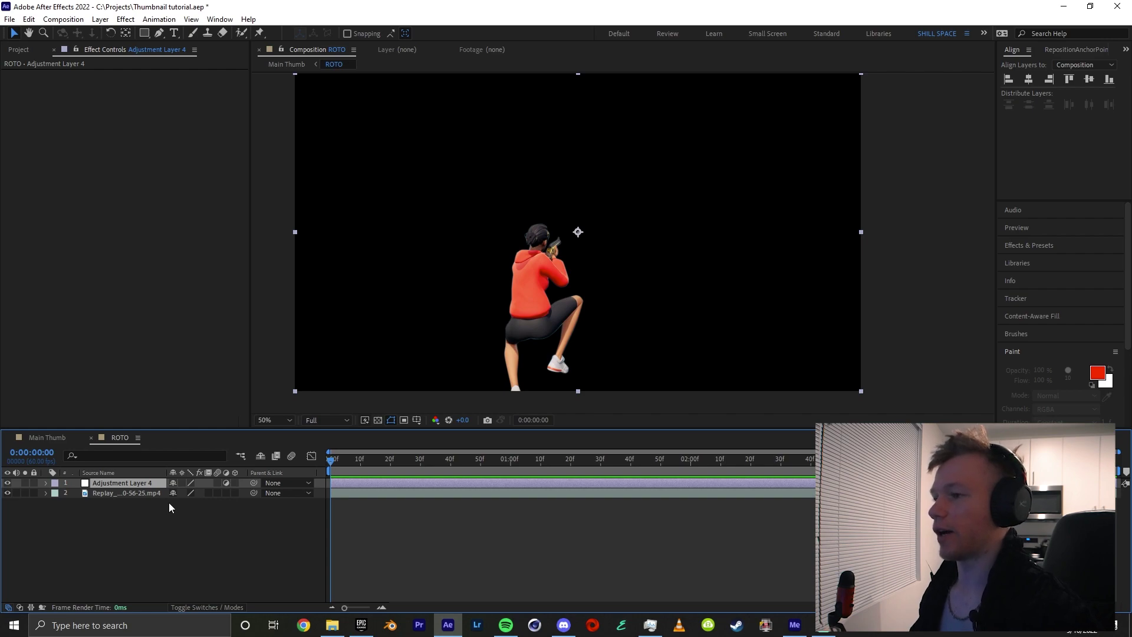
key("ctrl+space")
type("change c")
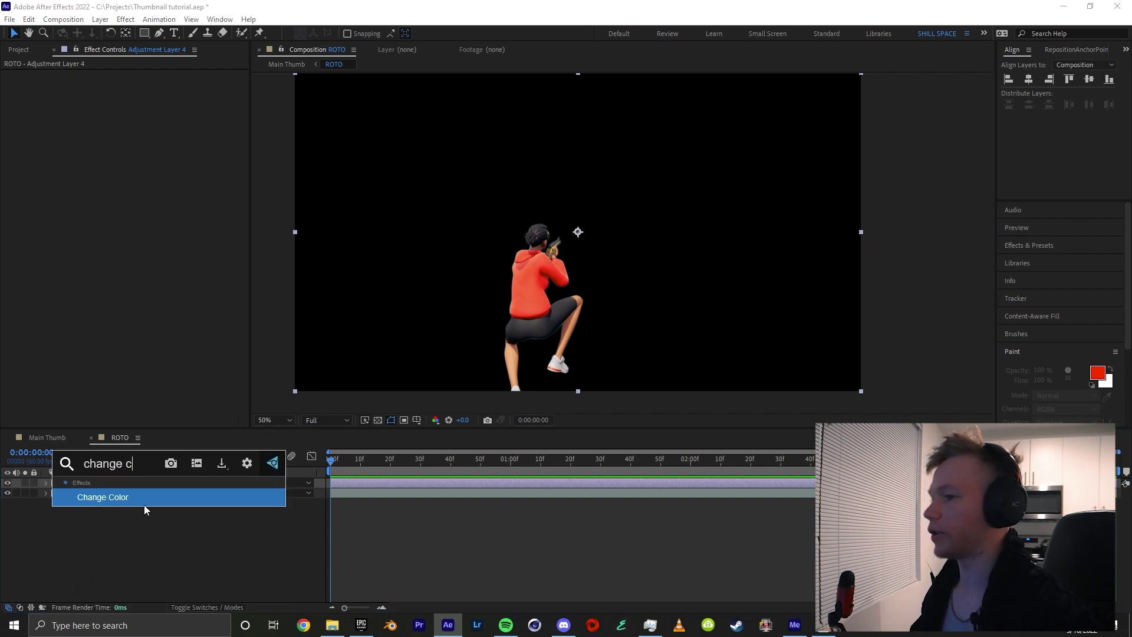
key("Return")
left_click(157, 127)
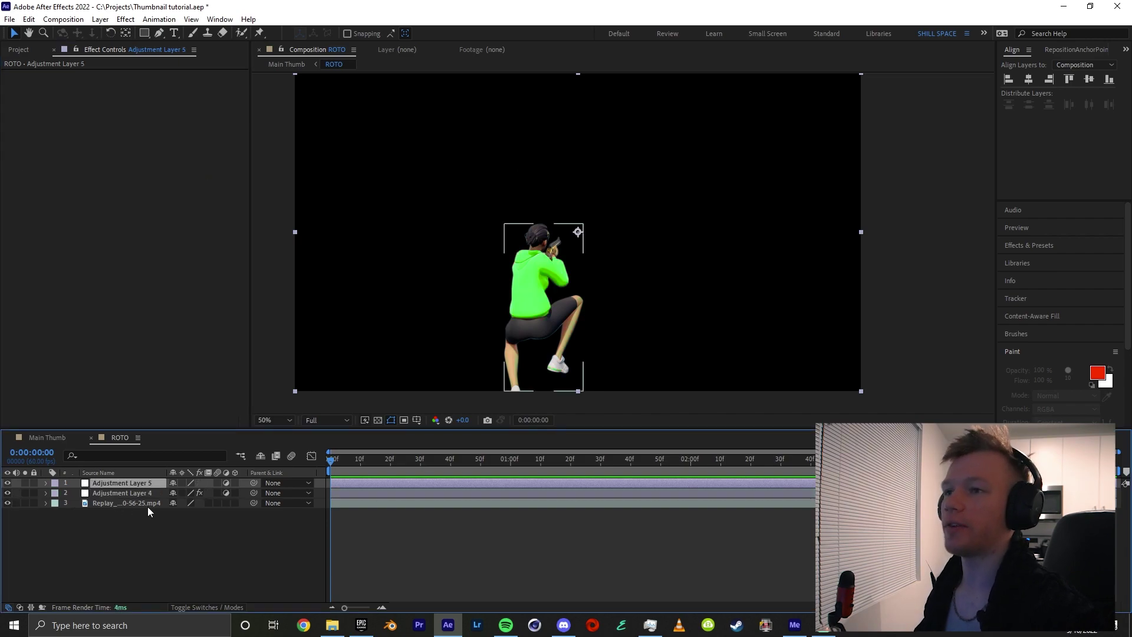
key("ctrl+space")
type("edged")
left_click(110, 500)
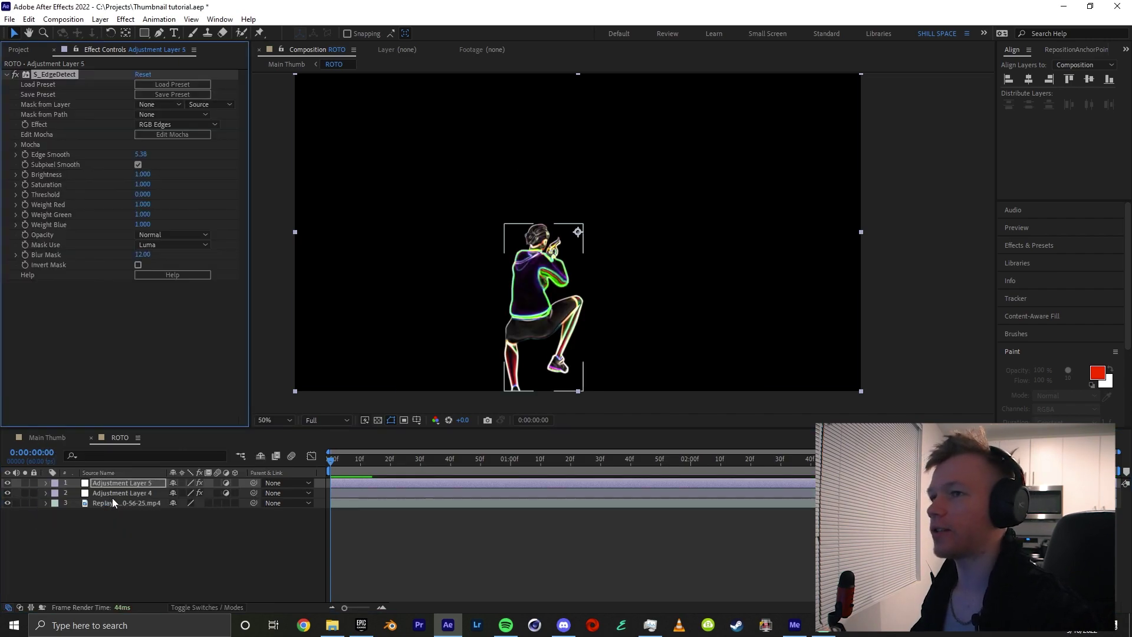
left_click(198, 485)
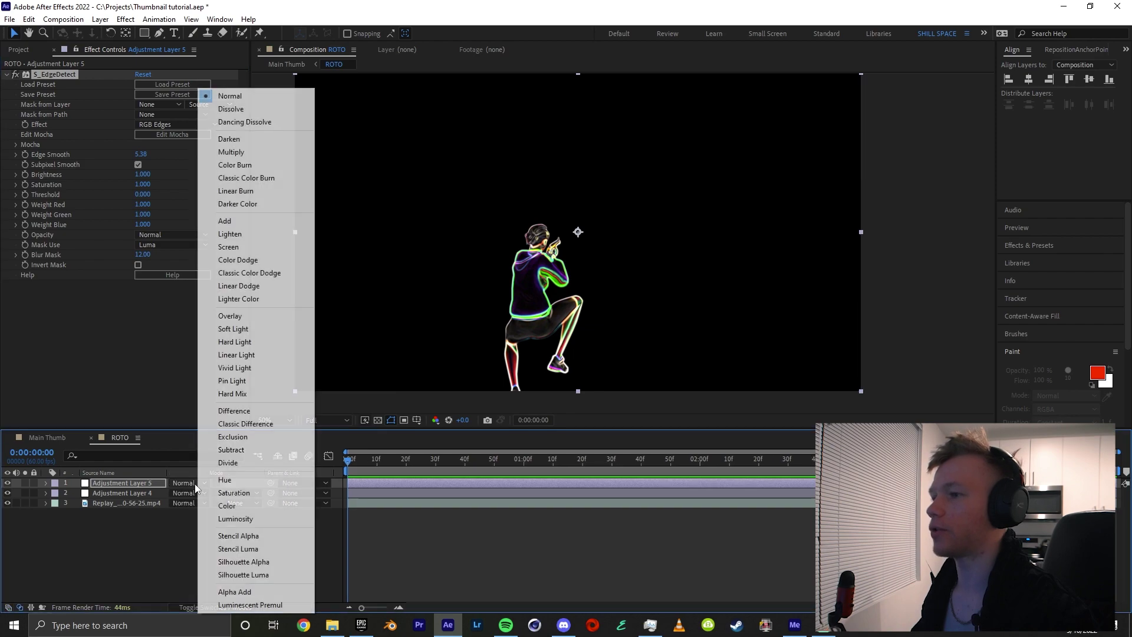
left_click(225, 234)
key("t")
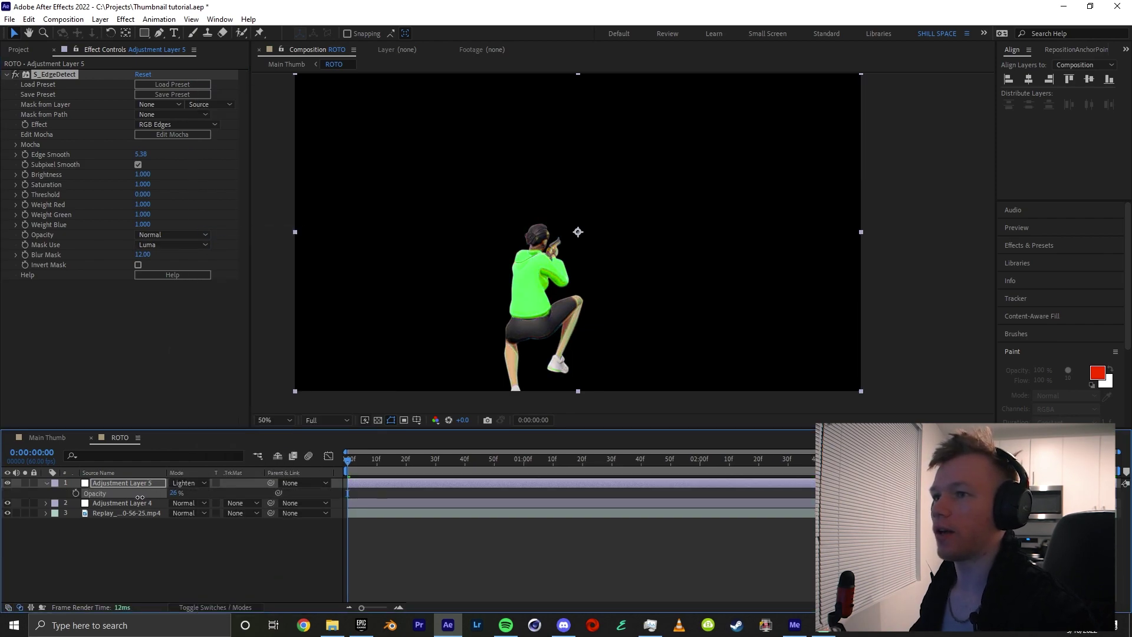
left_click_drag(140, 497, 140, 497)
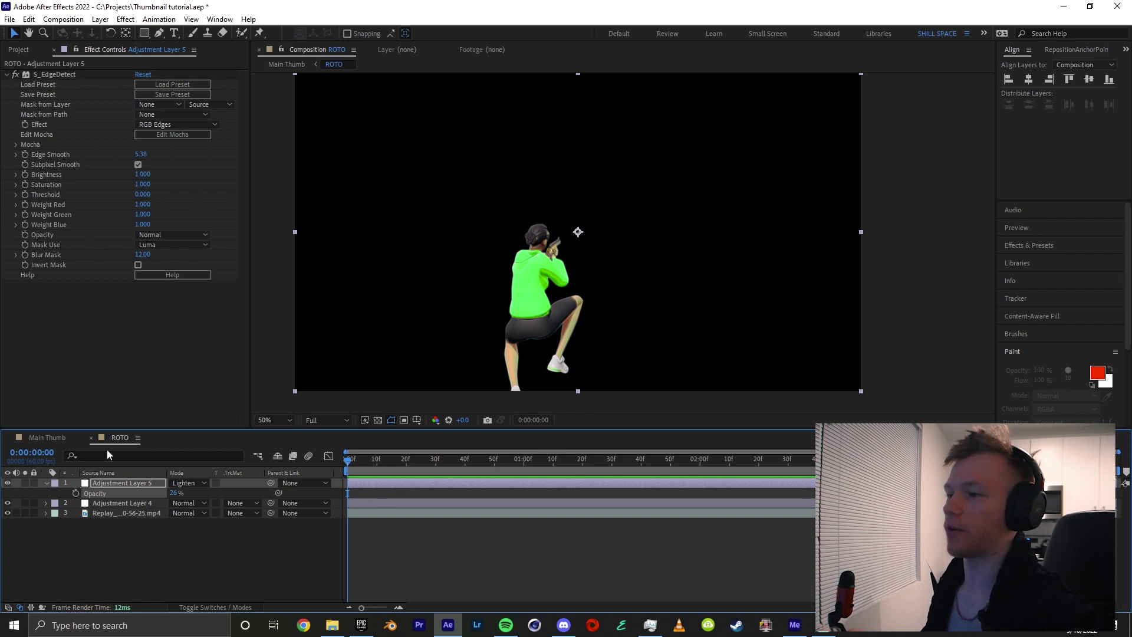
left_click(94, 472)
left_click(155, 505)
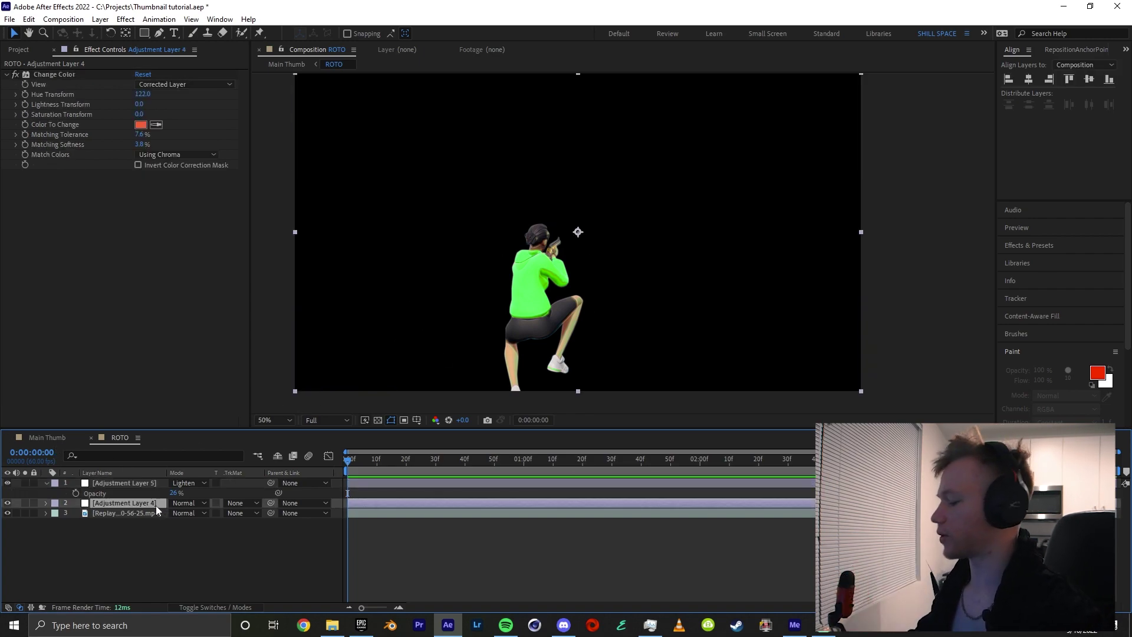
left_click(150, 483, "shift")
key("Delete")
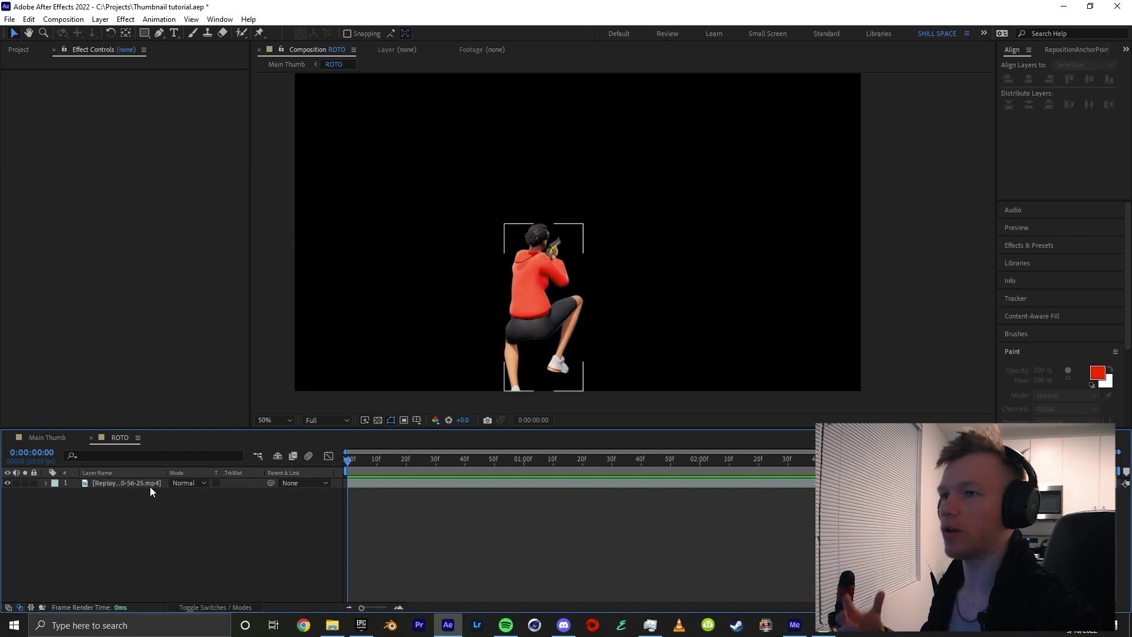
Step: Back in Main Thumb, add an Outer Glow layer style to ROTO with white (FFFFFF) colour
left_click(55, 435)
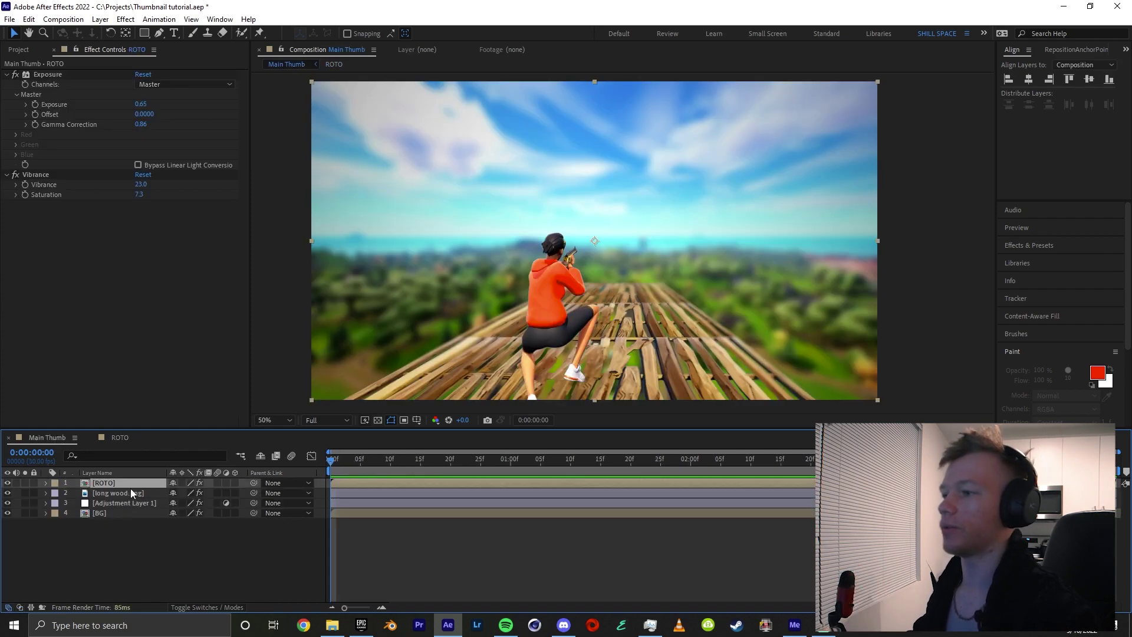
right_click(115, 483)
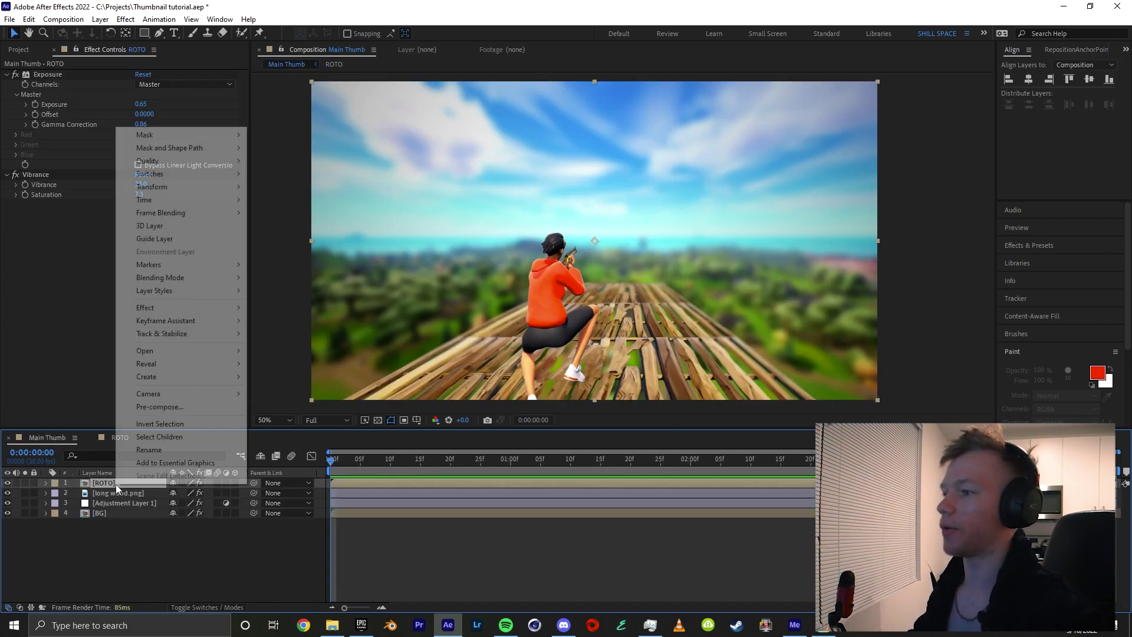
mouse_move(152, 292)
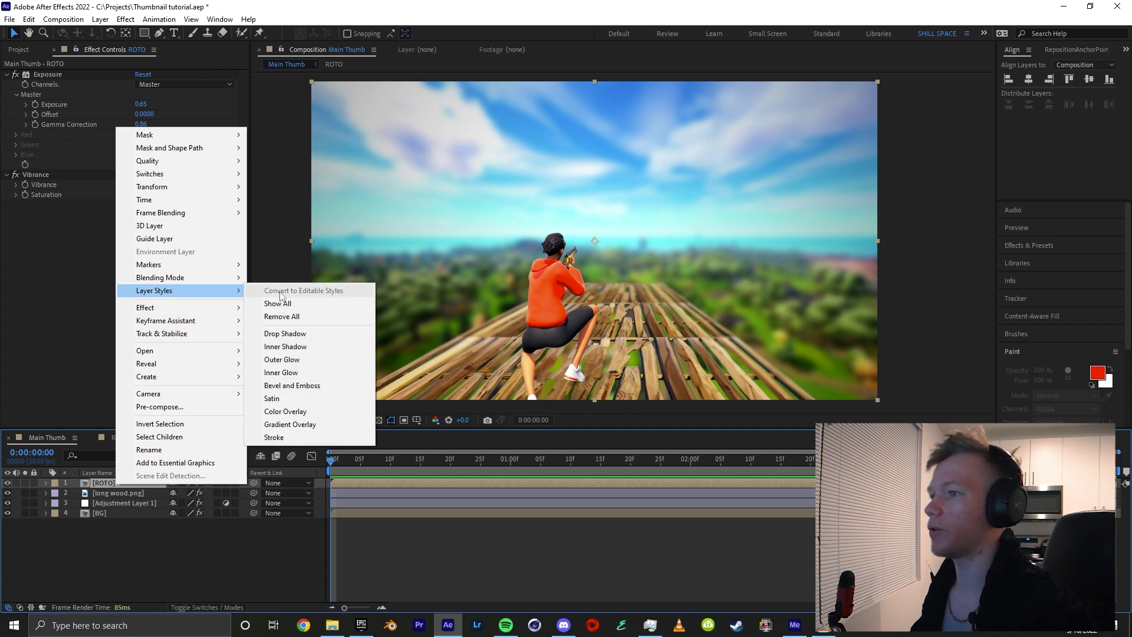
left_click(282, 360)
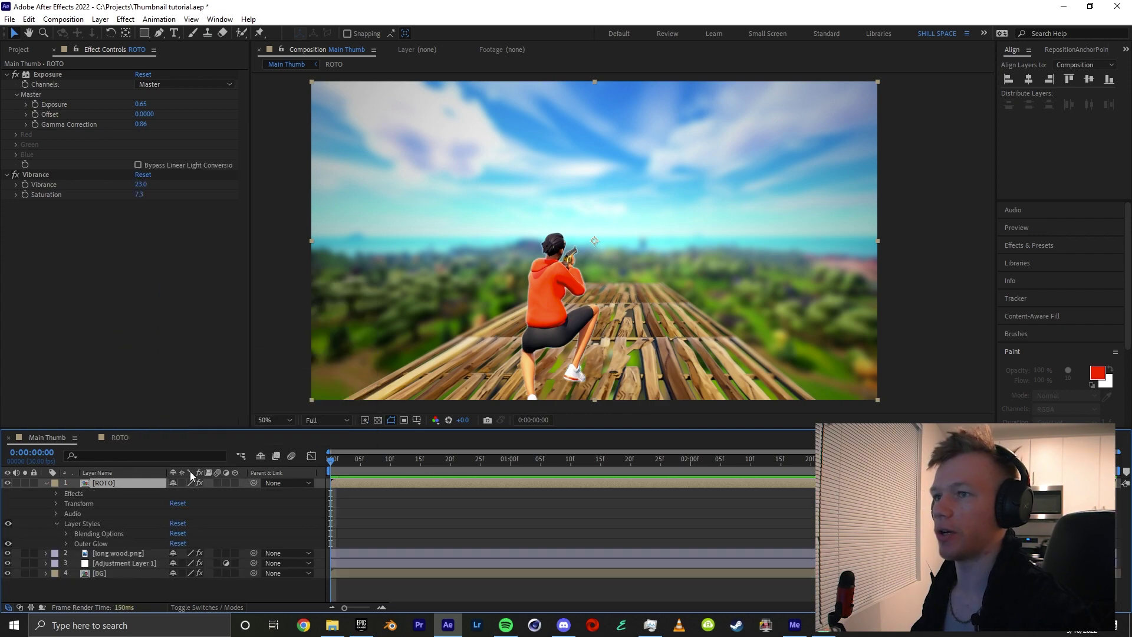
left_click(65, 543)
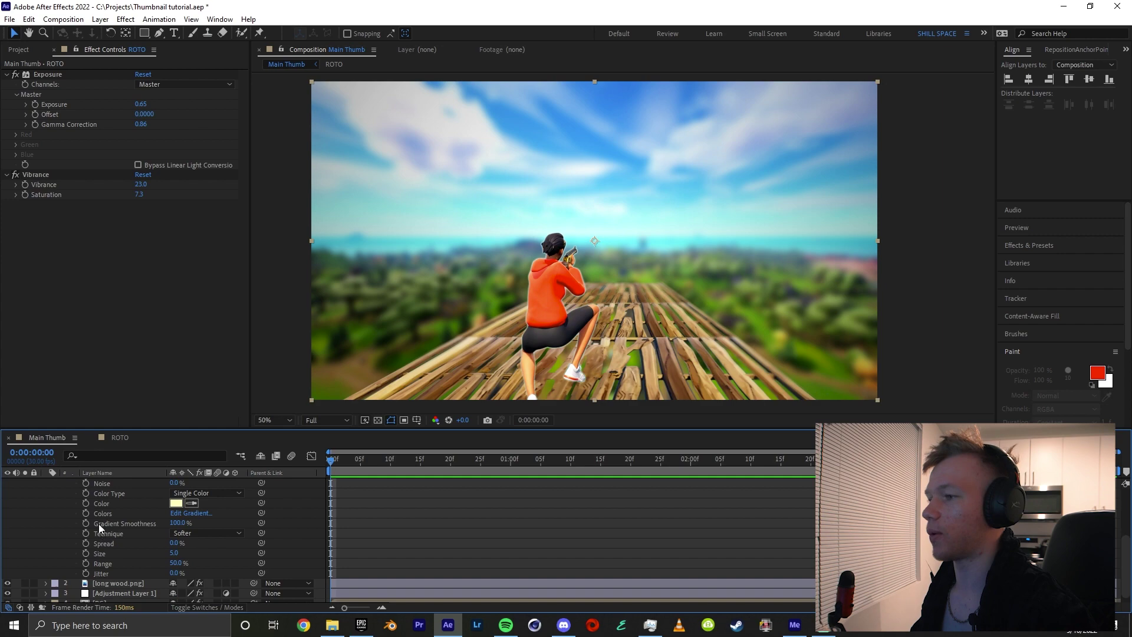
left_click(176, 503)
left_click(838, 253)
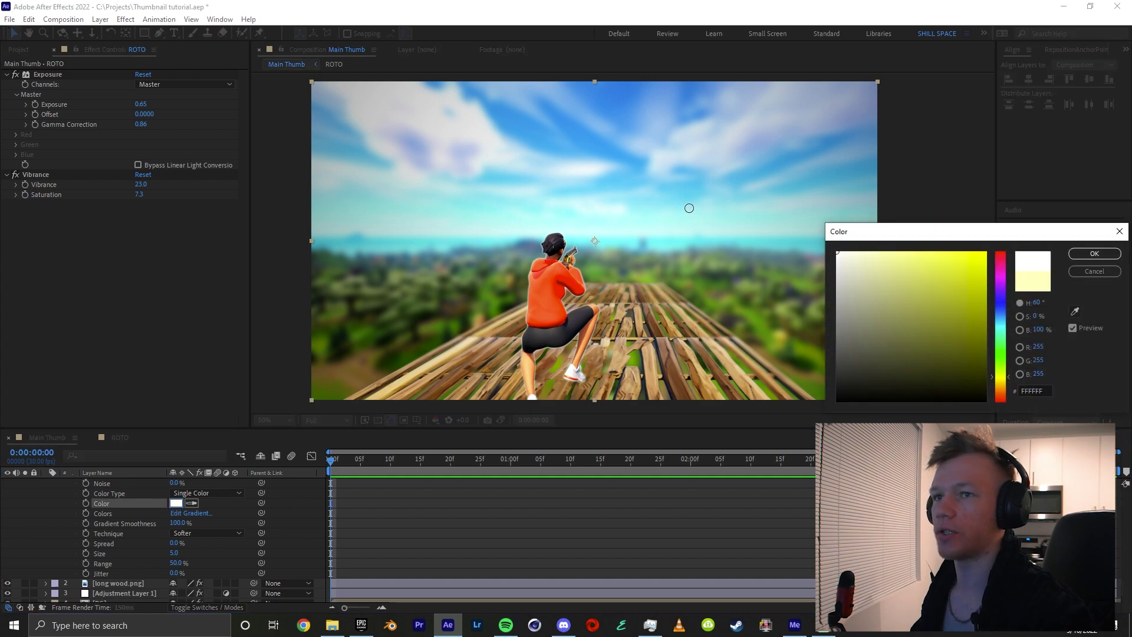
left_click(1094, 254)
Step: Increase the ROTO glow size to 85 and range to about 69%, then collapse the layer
left_click_drag(174, 553, 210, 563)
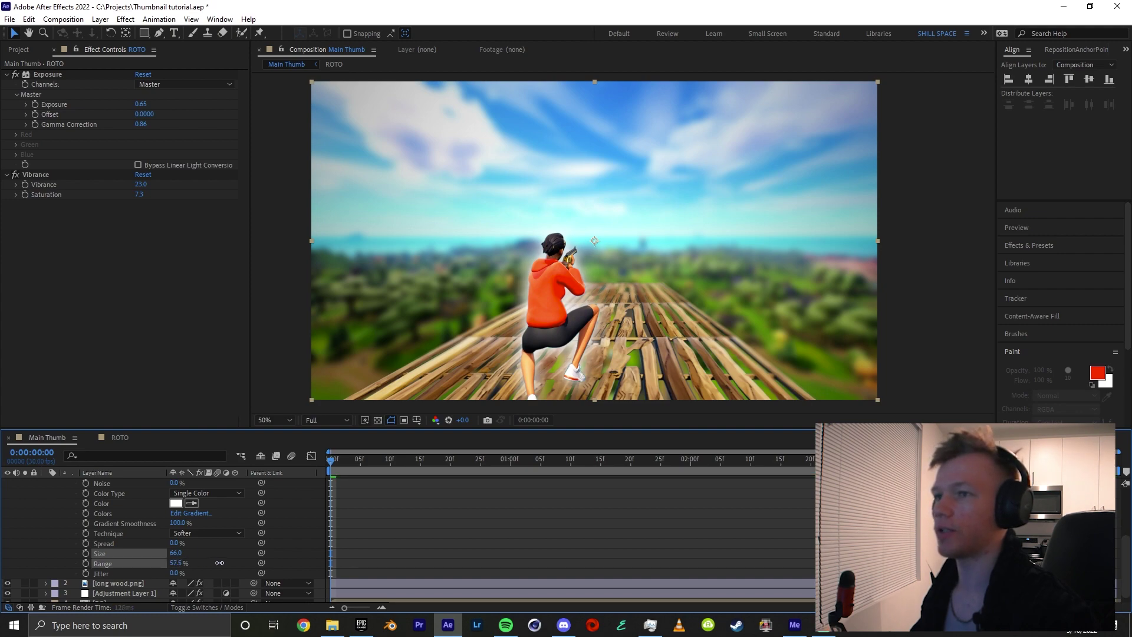
scroll(204, 564, "up", 3)
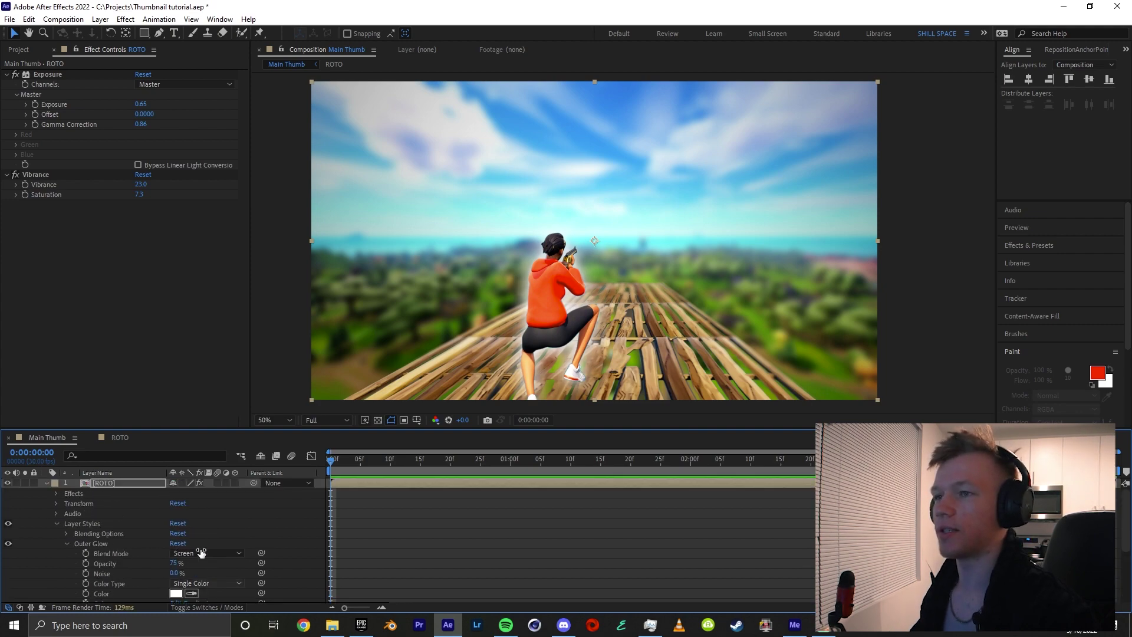
scroll(106, 514, "down", 2)
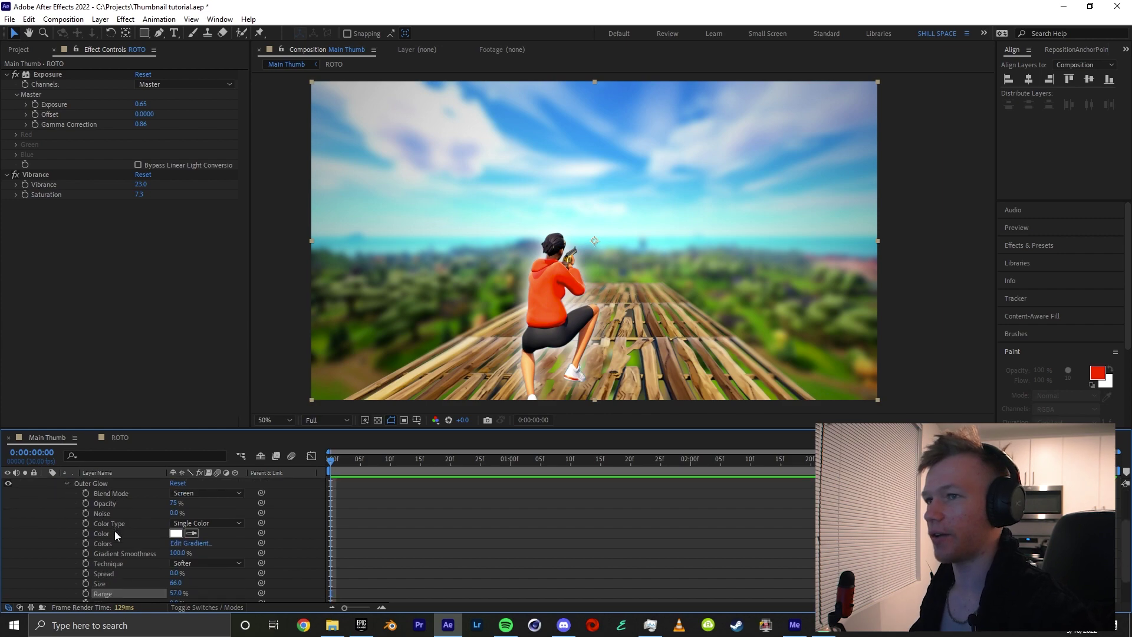
scroll(116, 543, "down", 1)
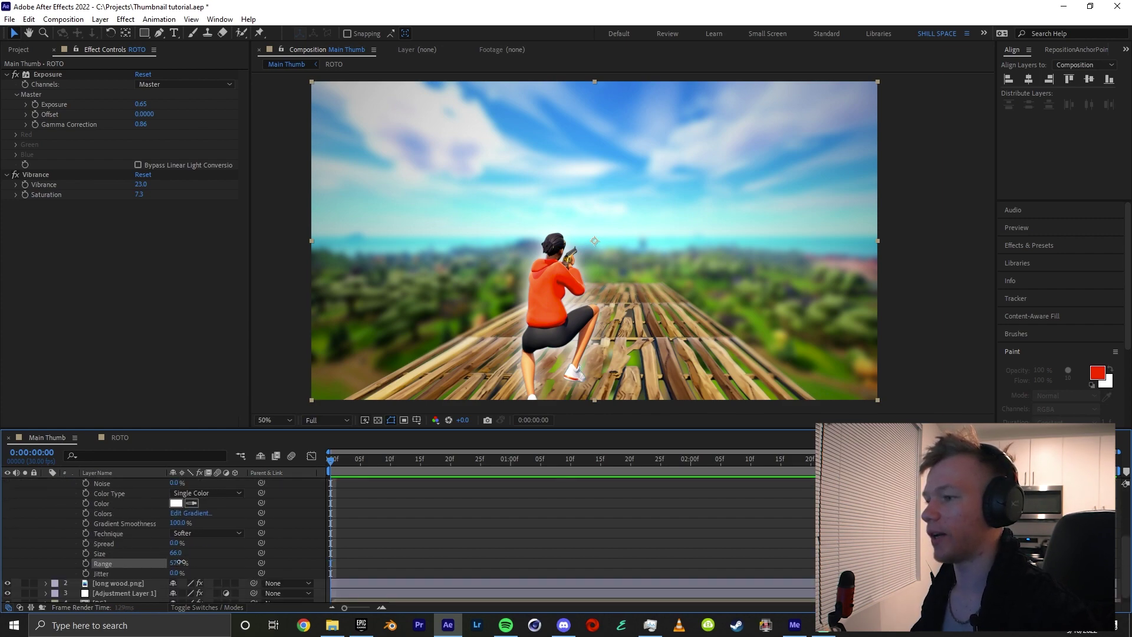
mouse_move(181, 562)
left_mouse_down()
mouse_move(191, 558)
mouse_move(175, 559)
mouse_move(182, 546)
left_mouse_up()
scroll(117, 500, "up", 3)
key("ctrl+grave")
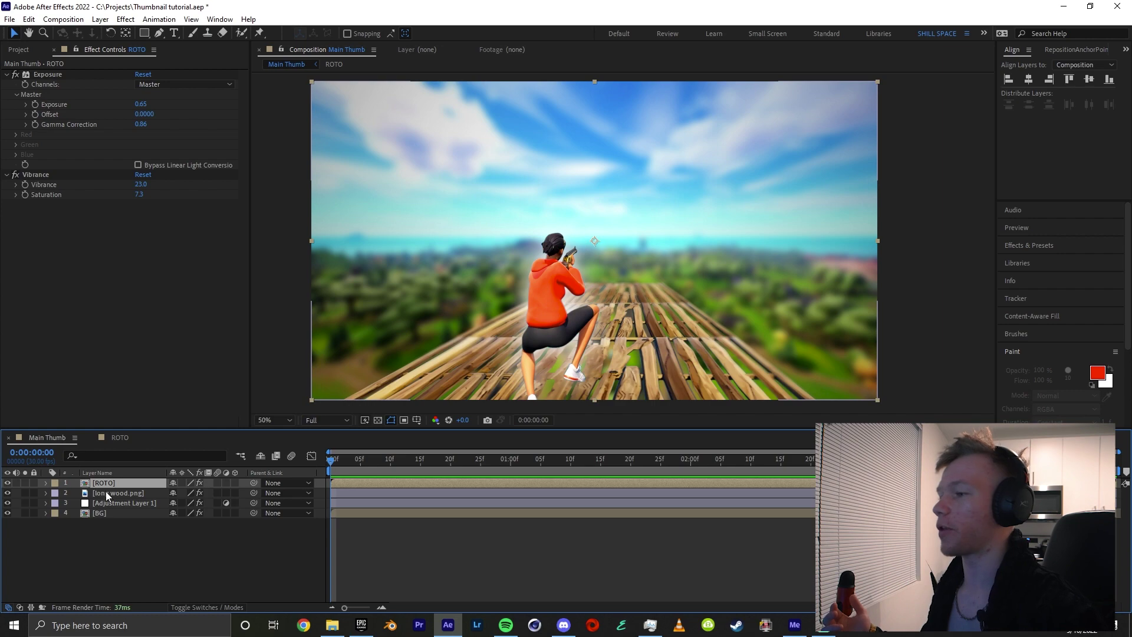
left_click(46, 483)
left_click(86, 522)
key("Delete")
left_click(102, 483)
key("ctrl+d")
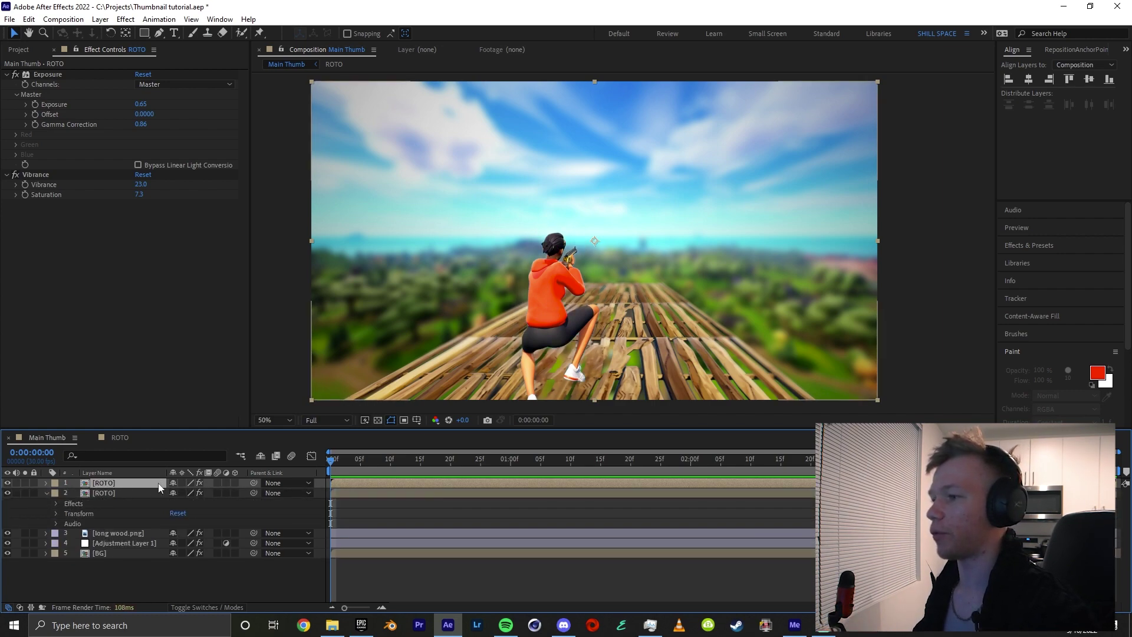
left_click(111, 493)
key("ctrl+space")
type("d")
key("Return")
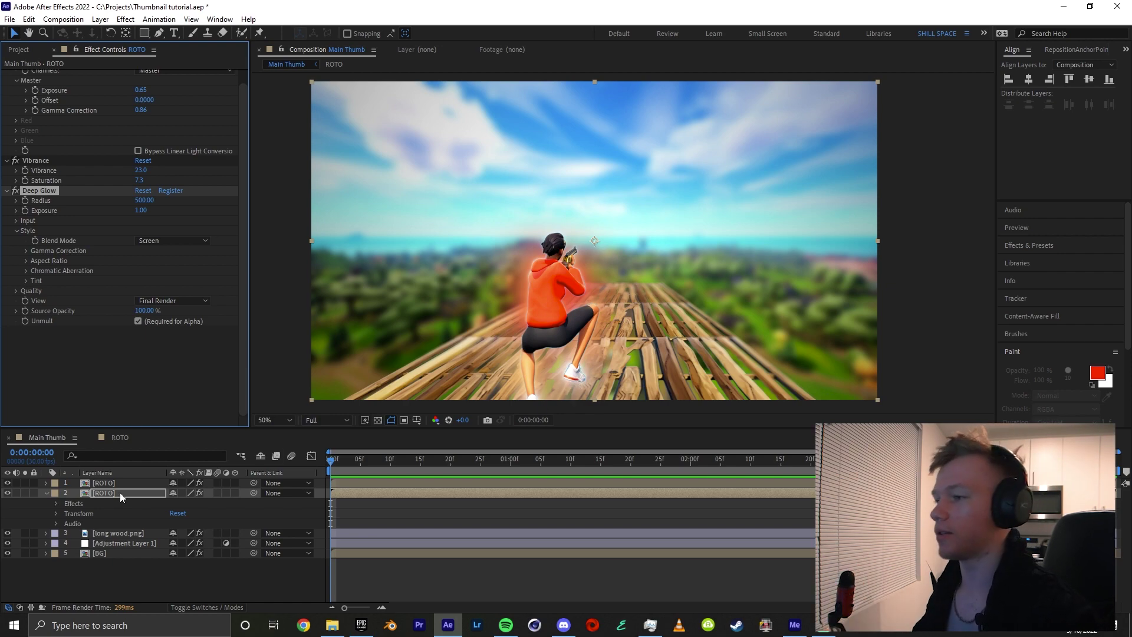
key("Delete")
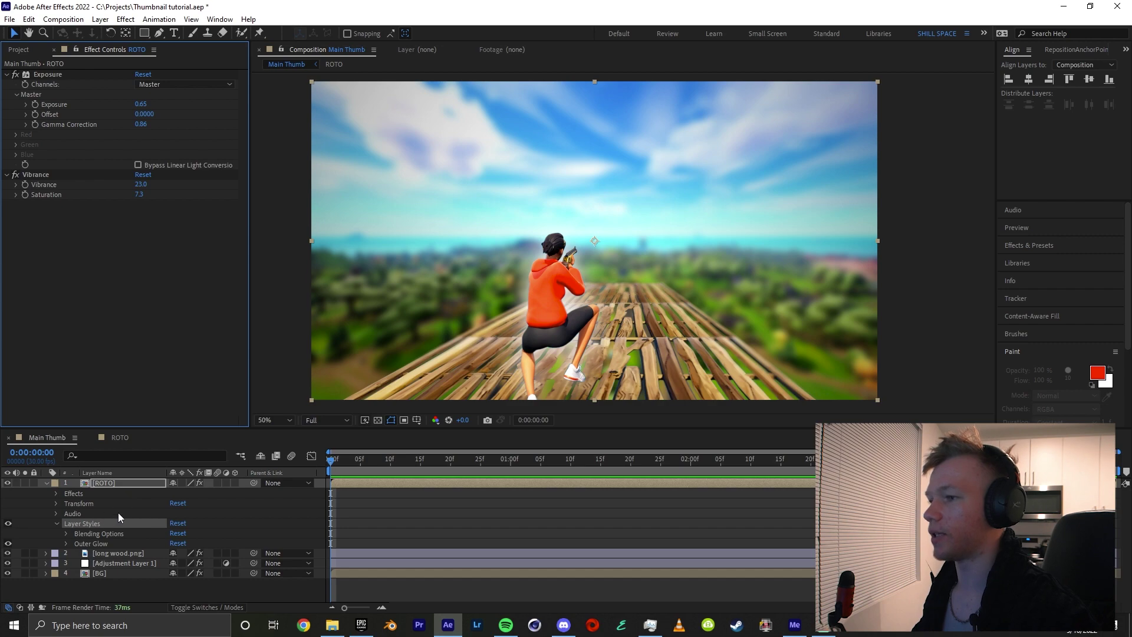
key("u")
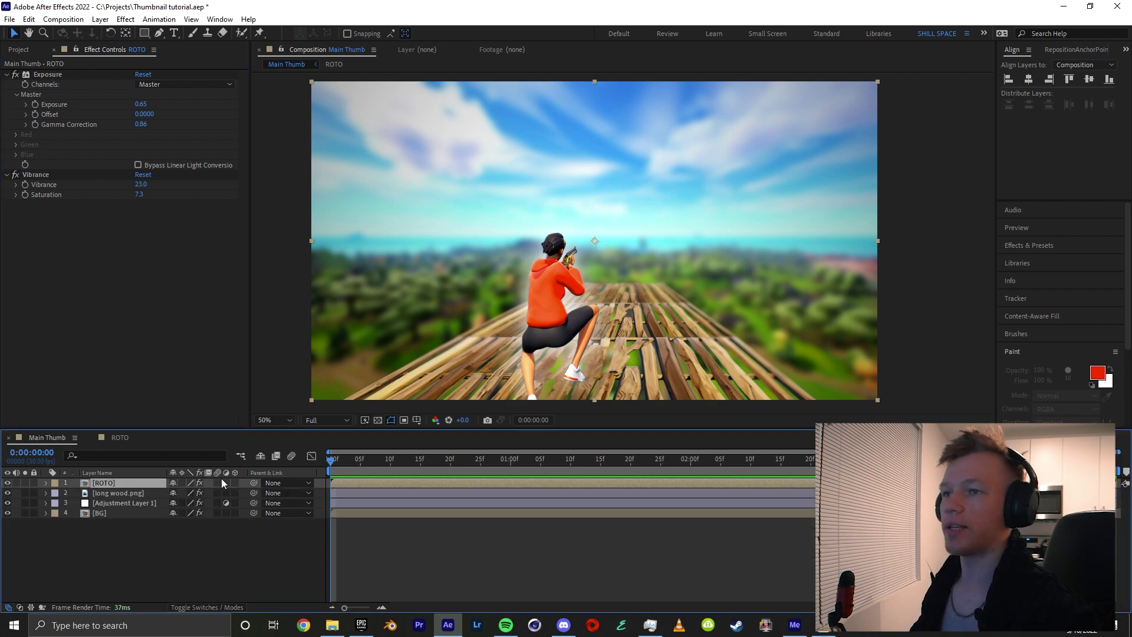
Step: Apply BCC Cartoon Look to the ROTO layer with Mix with Original at 80
key("ctrl+space")
type("c")
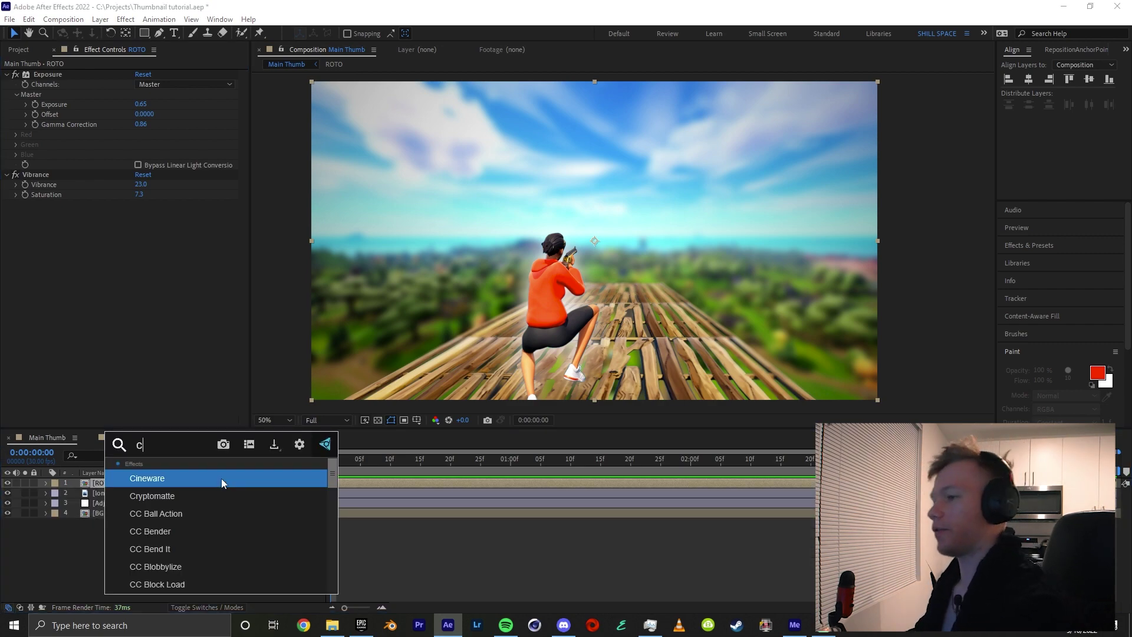
type("artoon lo")
key("Return")
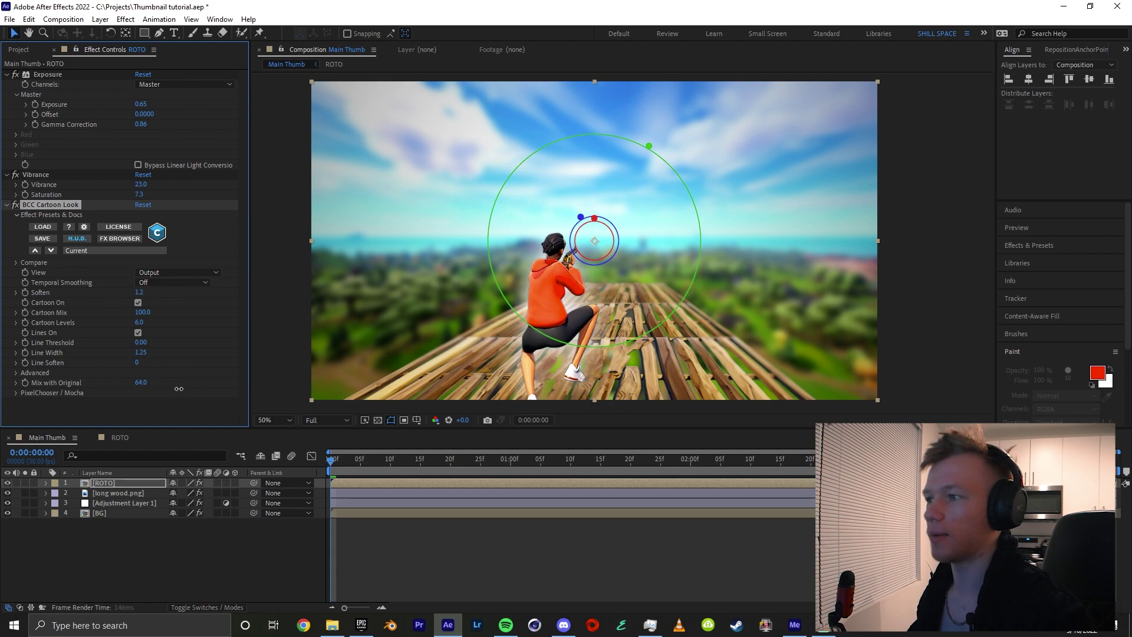
left_click(493, 584)
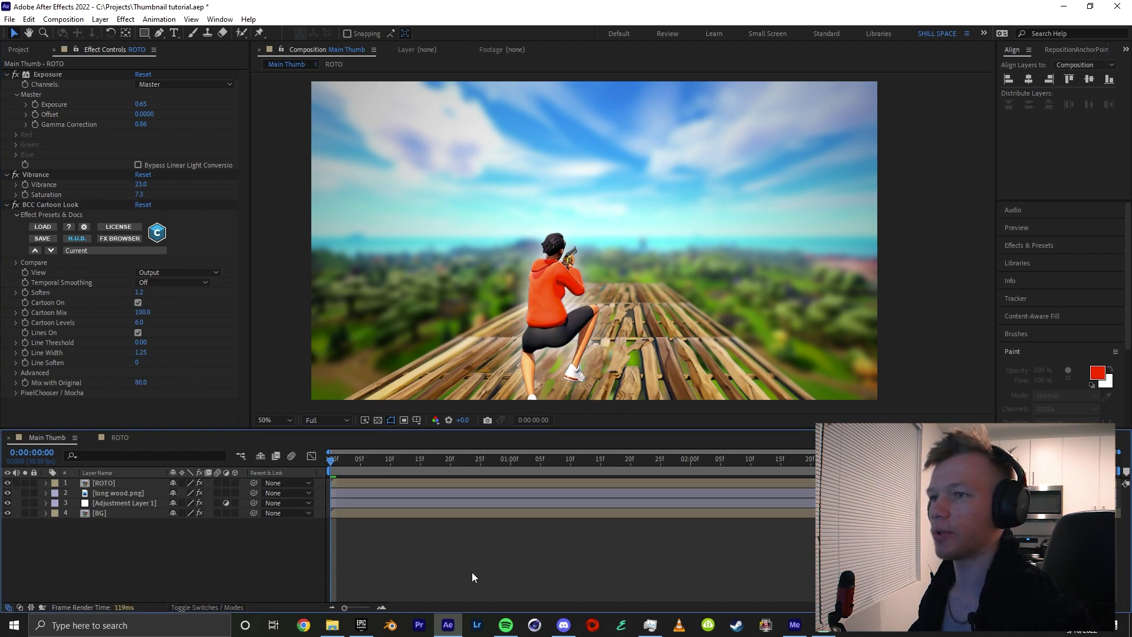
left_click(125, 484)
Step: Add Exposure to long wood.png with gamma lowered to 0.80
left_click(118, 496)
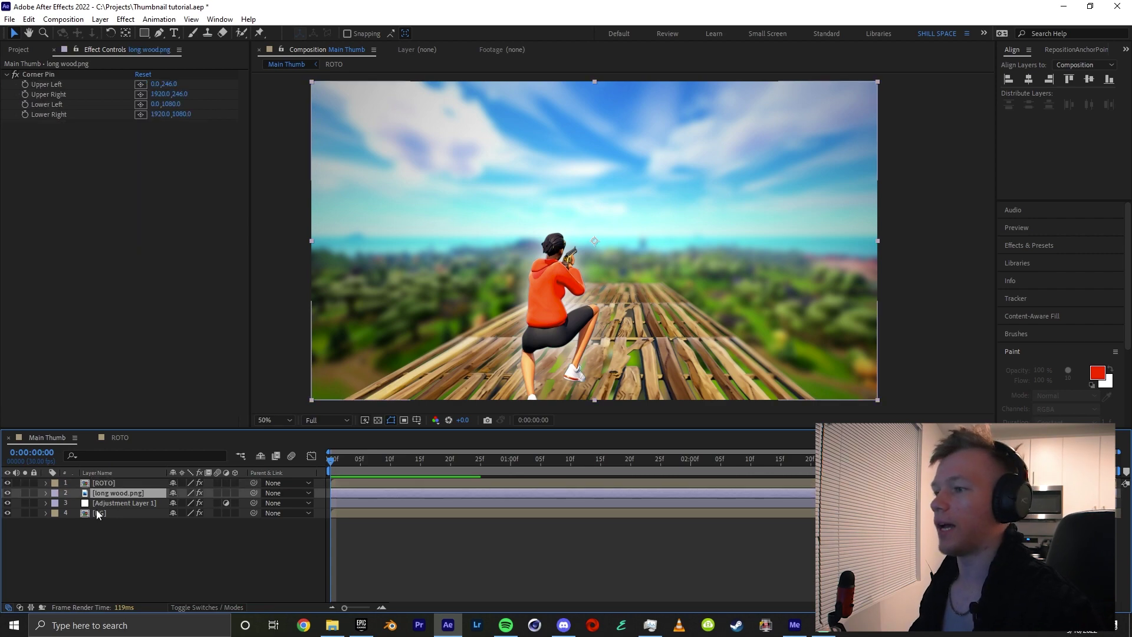
key("ctrl+space")
type("expos")
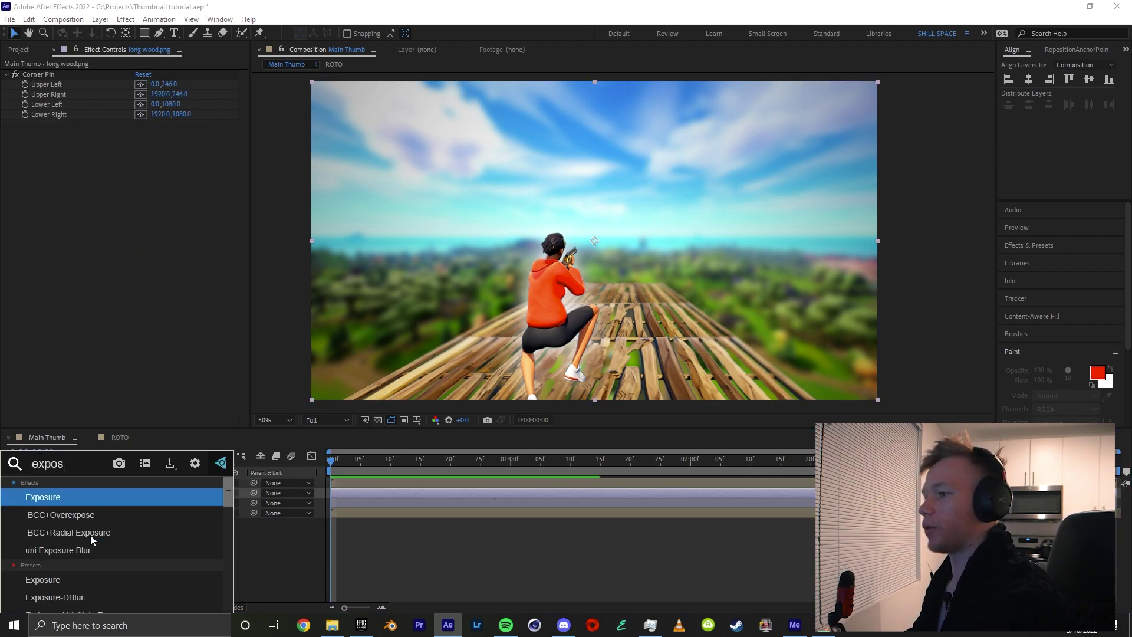
key("Return")
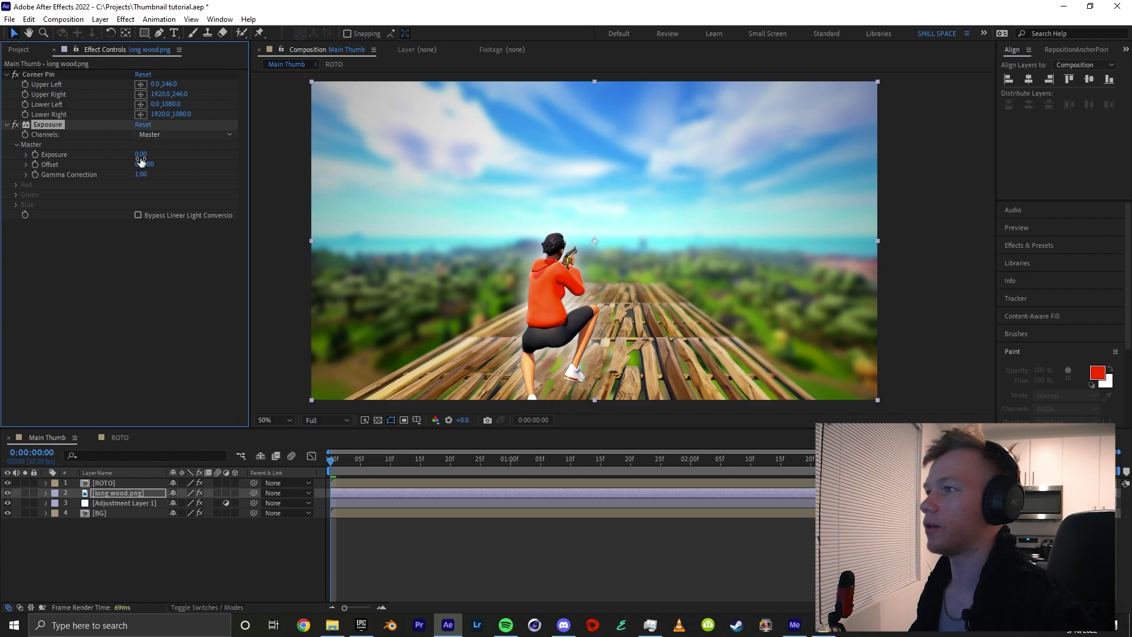
left_click_drag(152, 158, 177, 158)
Step: Add Vibrance to the planks with Vibrance 9 and Saturation 7
key("ctrl+space")
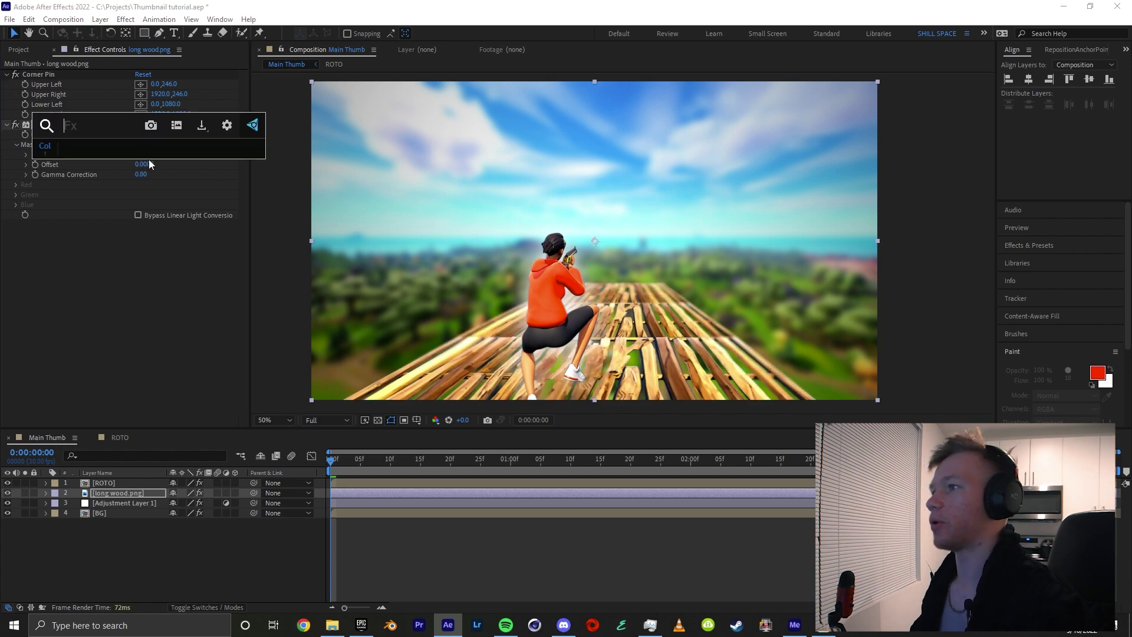
type("vib")
key("Return")
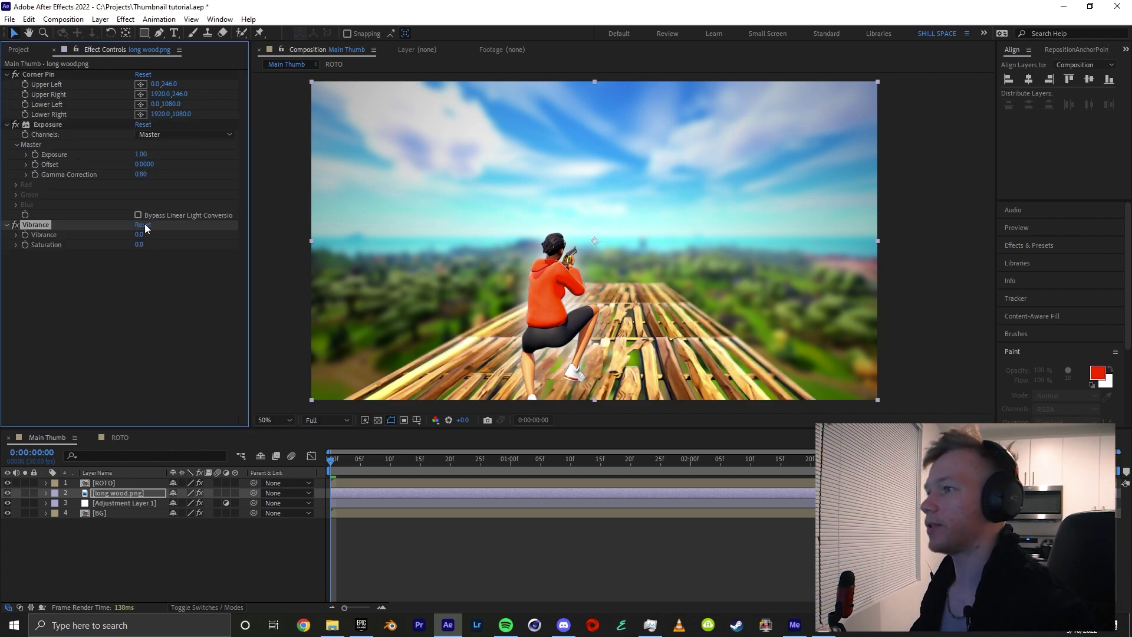
left_click_drag(136, 236, 145, 240)
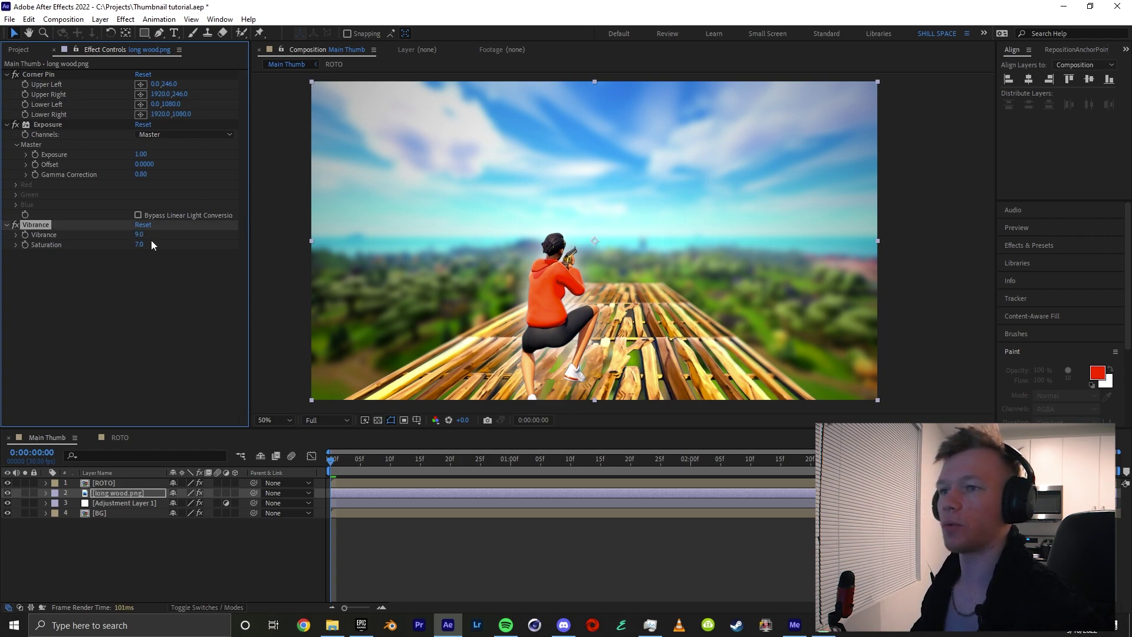
Step: Give long wood.png a white Outer Glow layer style with range about 59%
left_click(108, 495)
right_click(128, 491)
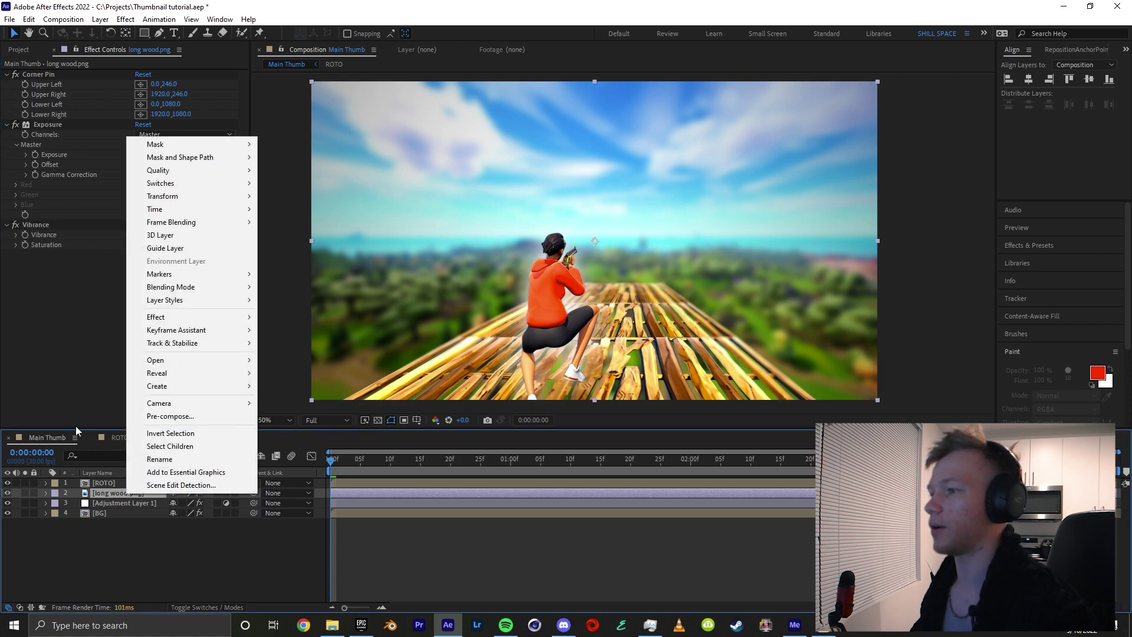
mouse_move(257, 298)
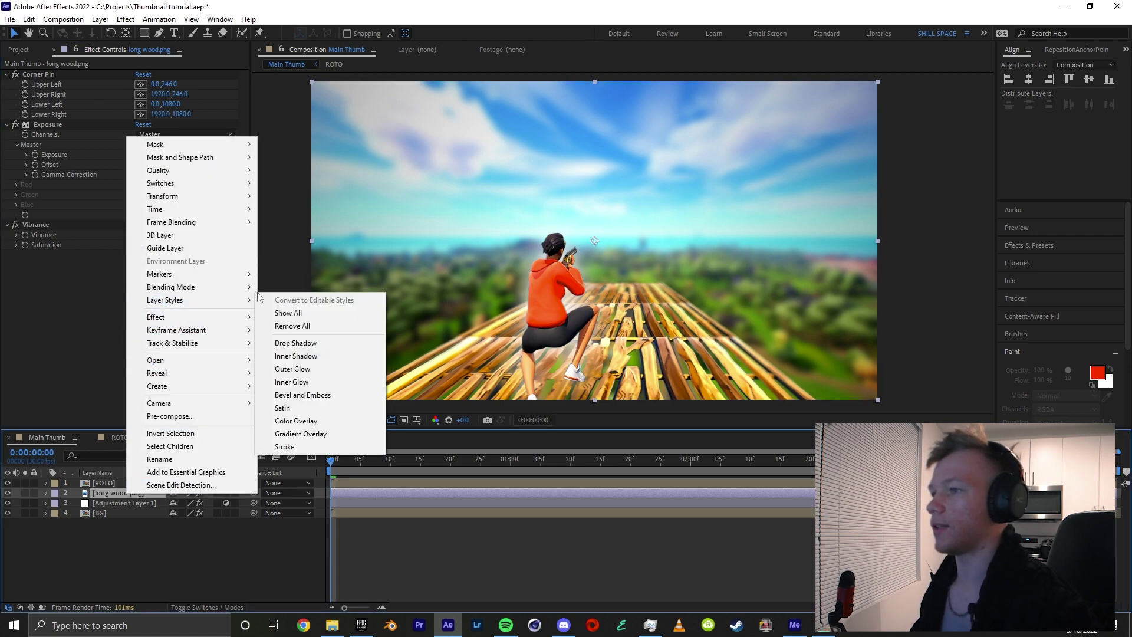
left_click(296, 369)
left_click(66, 543)
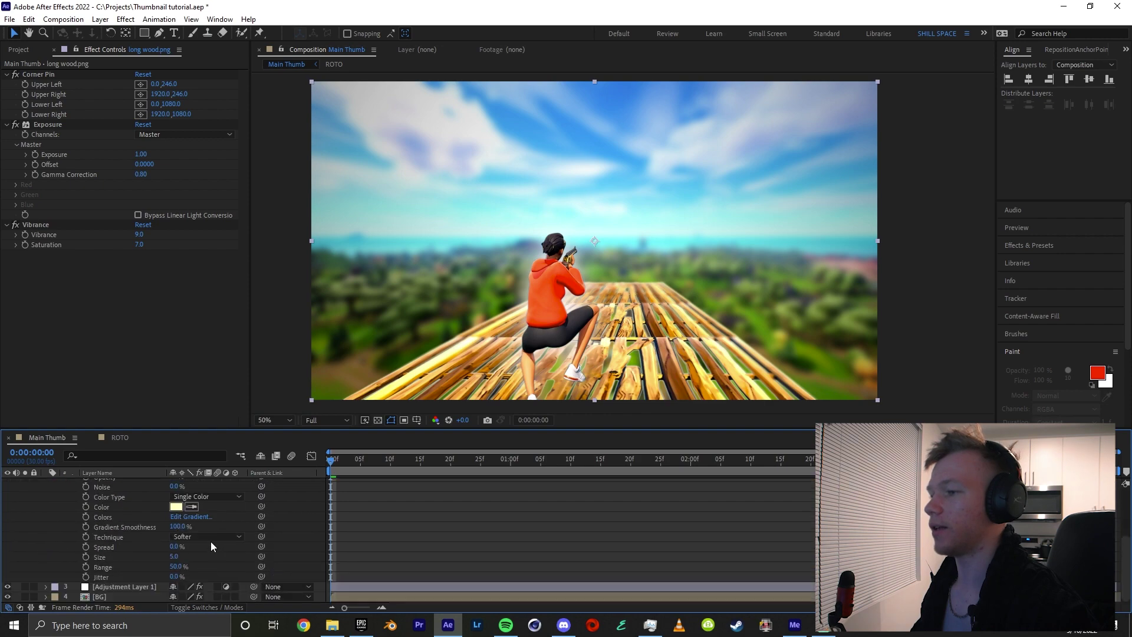
left_click(176, 506)
key("Return")
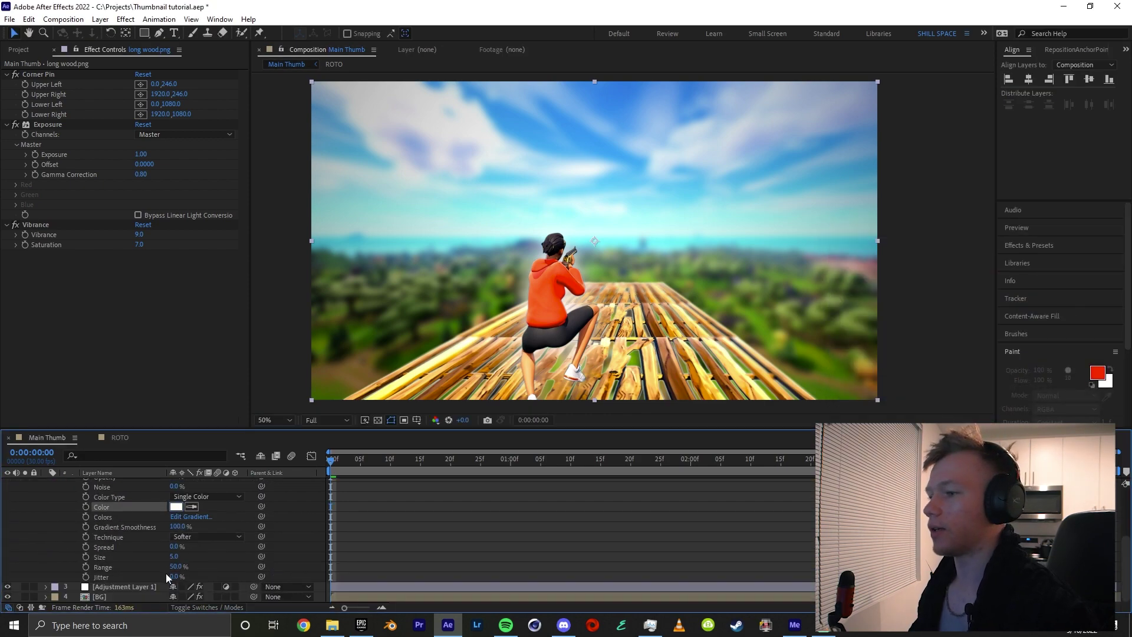
left_click_drag(170, 576, 176, 576)
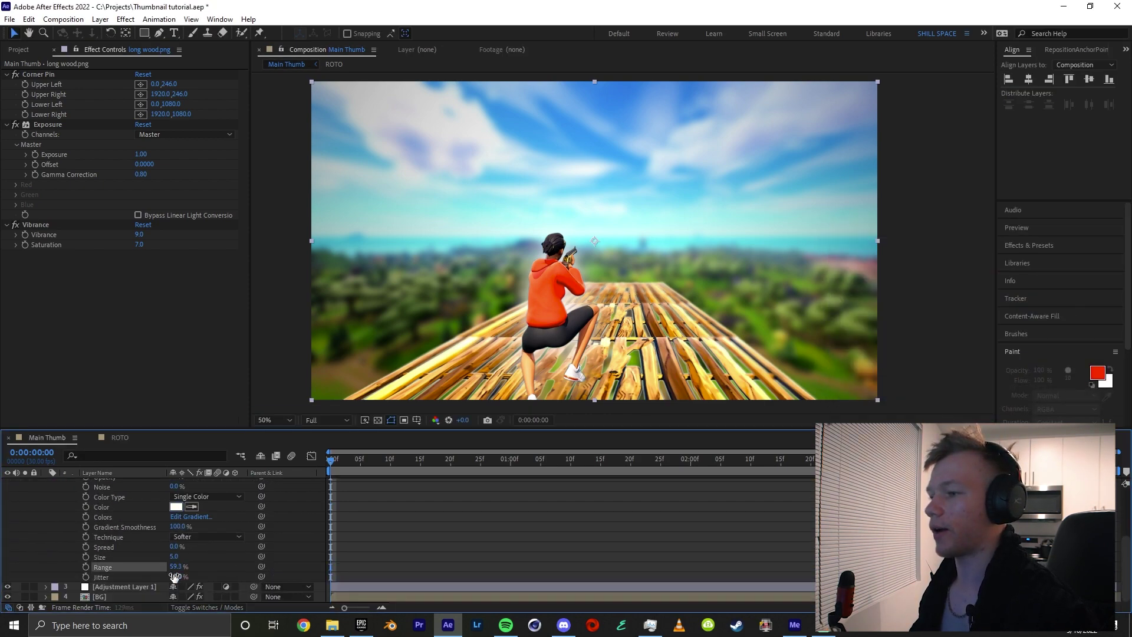
Step: Create a new adjustment layer and apply Radial Blur to it
left_click(123, 586)
key("ctrl+alt+y")
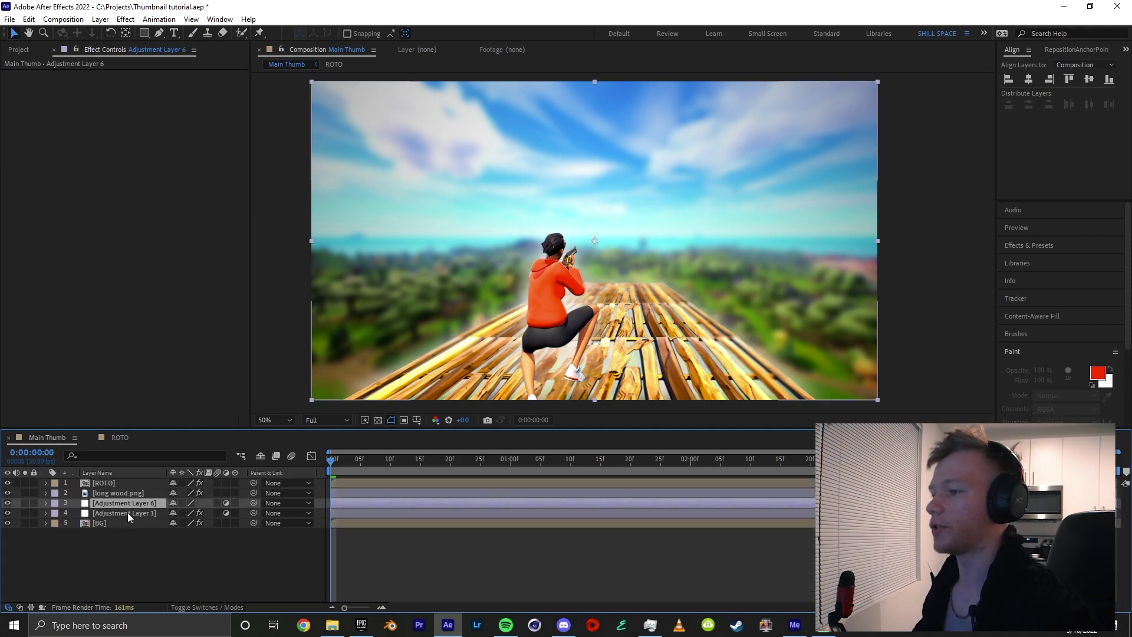
key("ctrl+space")
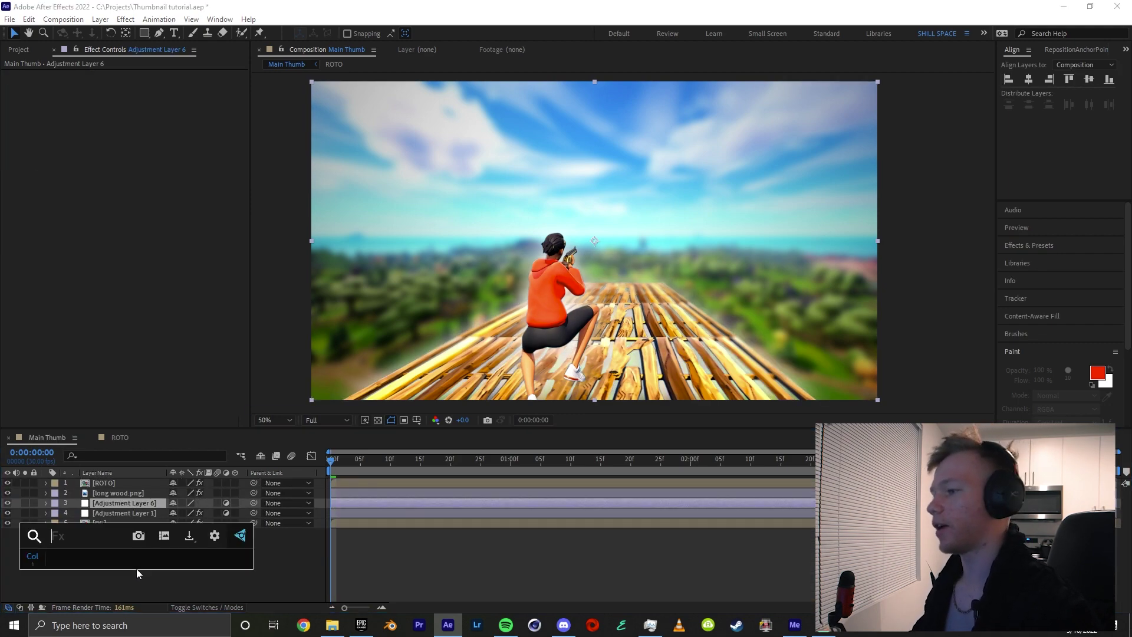
type("radial blur")
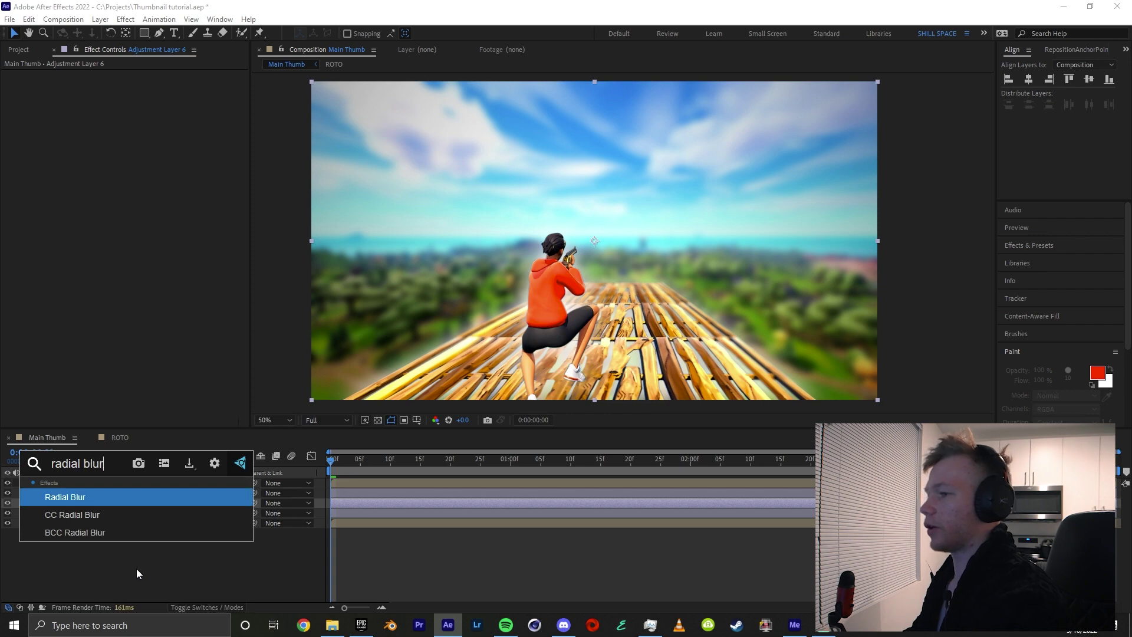
key("Return")
Step: Draw a Subtract ellipse mask around the character, feathered 92 pixels
left_click_drag(595, 242, 742, 296)
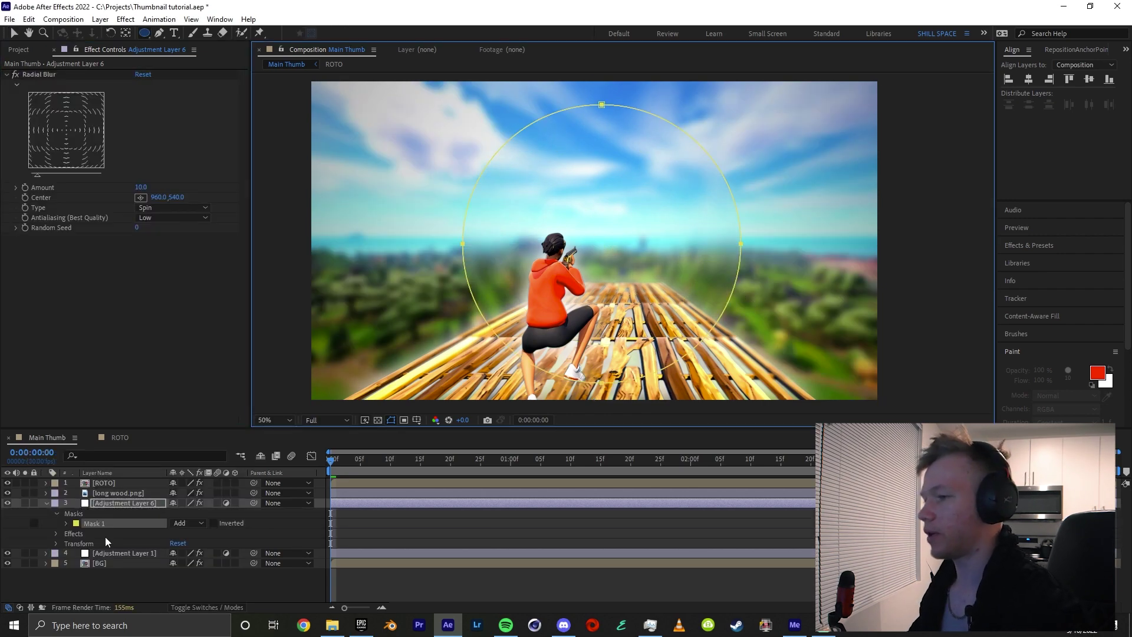
left_click(185, 523)
left_click(194, 459)
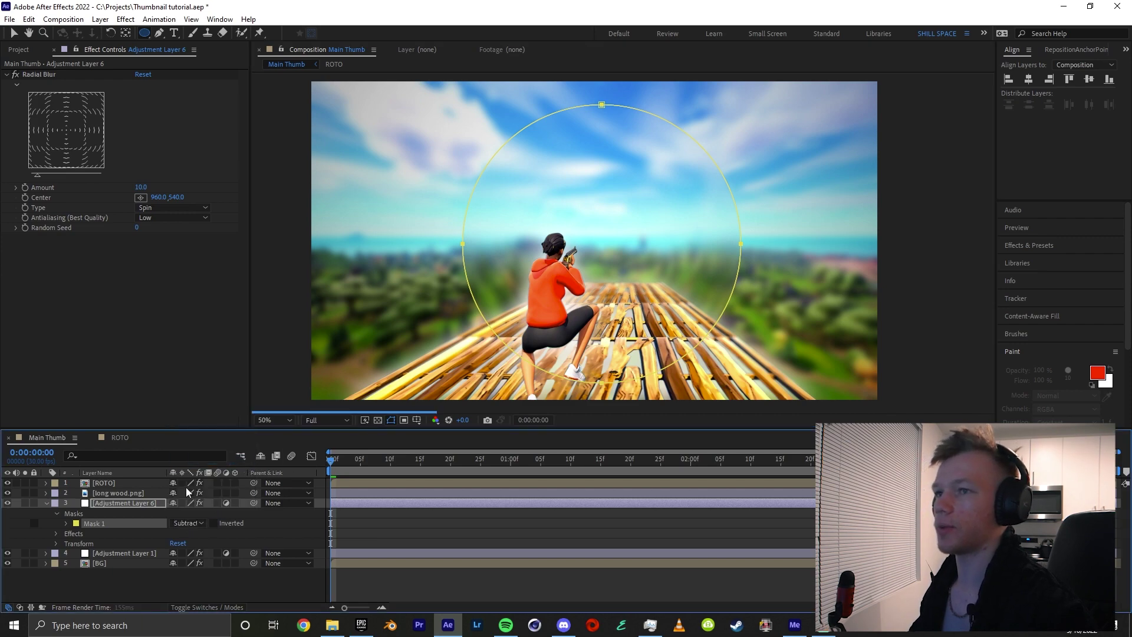
key("f")
left_click_drag(194, 523, 249, 518)
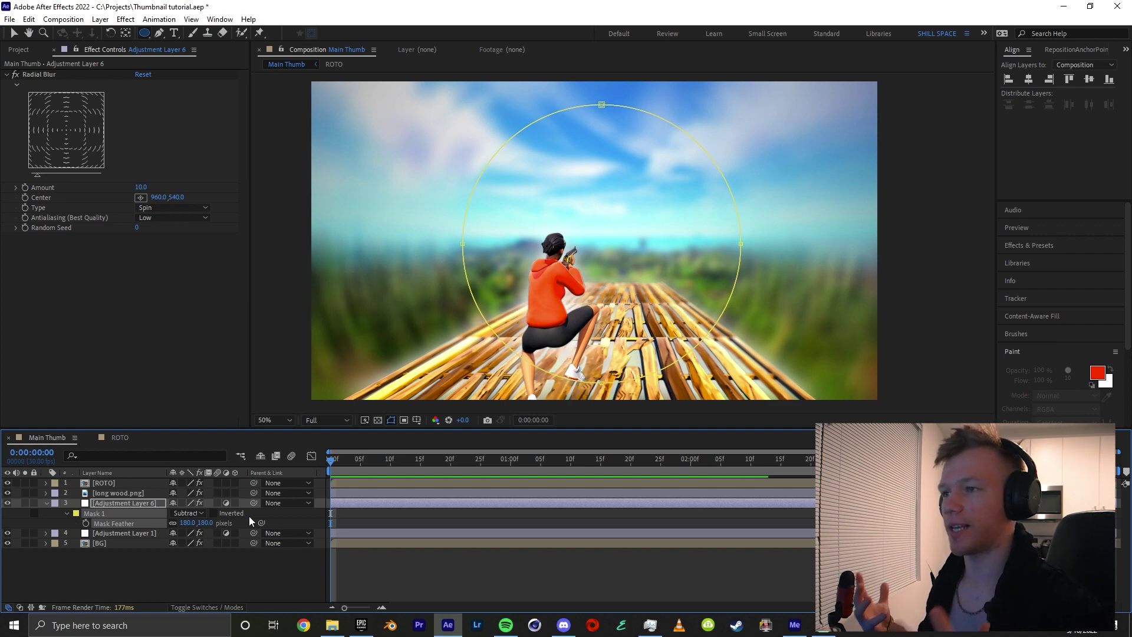
Step: Change the Radial Blur type to Zoom and drag glow overlay.png into the timeline
left_click(144, 207)
left_click(164, 235)
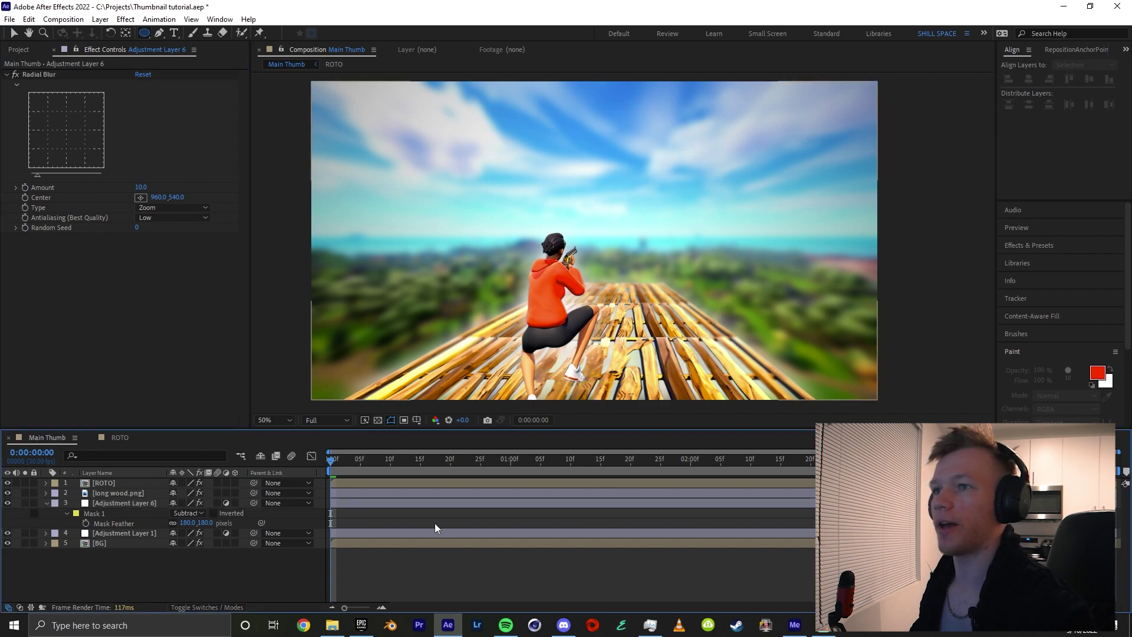
key("alt+Tab")
left_click_drag(593, 426, 125, 483)
Step: Scale glow overlay.png to fill the frame, set it to Screen, and move it below long wood.png
key("v")
left_click_drag(405, 348, 314, 390)
key("F4")
left_click(192, 483)
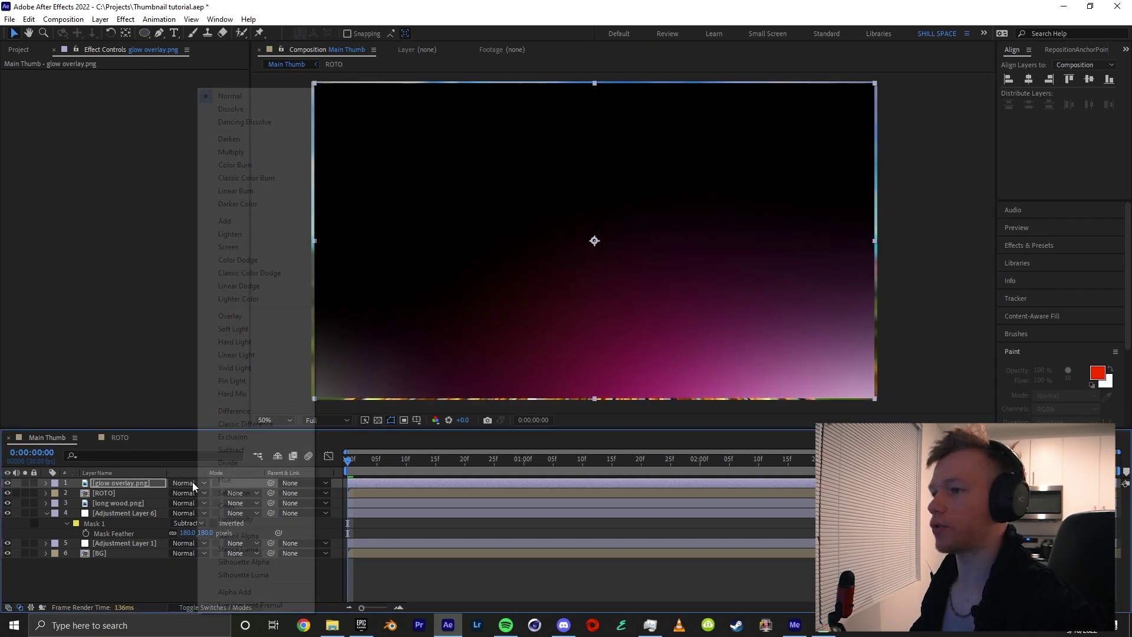
left_click(247, 245)
mouse_move(155, 486)
left_mouse_down()
mouse_move(150, 518)
mouse_move(150, 507)
left_mouse_up()
left_click(400, 555)
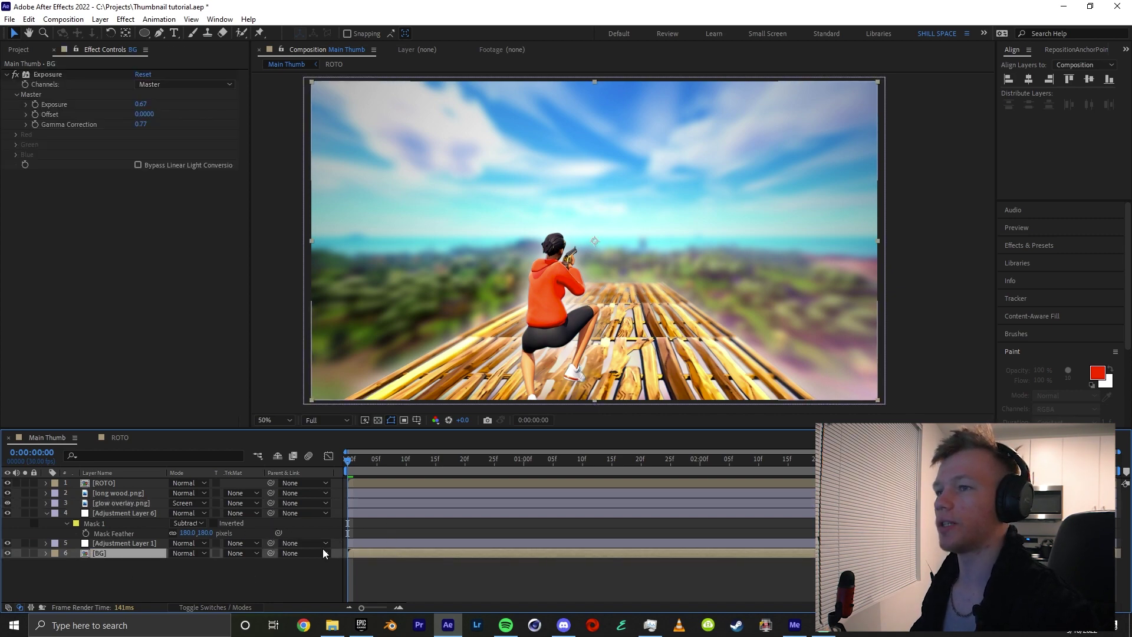
left_click(431, 562)
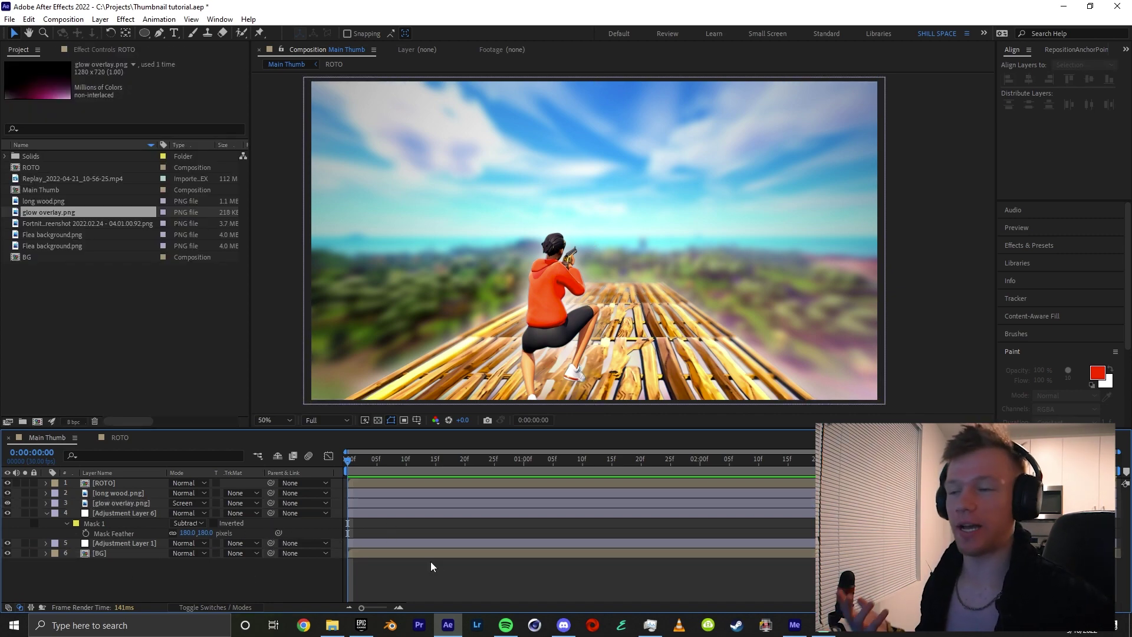
Step: Drag exploding head.png from the EMOJIS folder in, placing it shrunk in the top-right corner
key("alt+Tab")
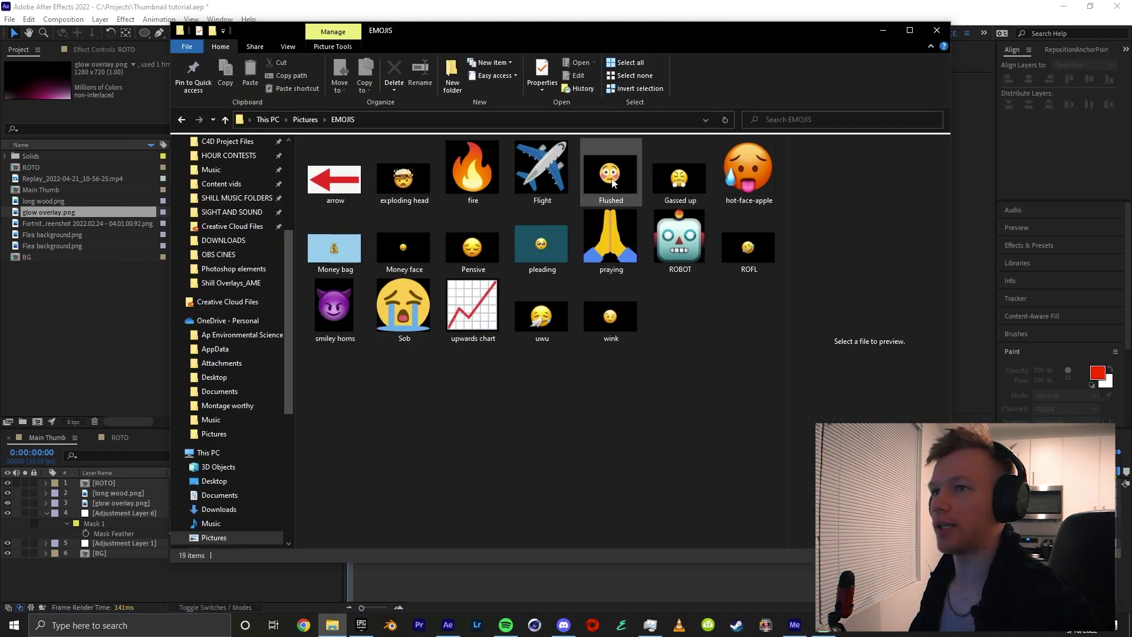
left_click(402, 197)
left_click_drag(401, 194, 136, 486)
left_click_drag(589, 305, 774, 207)
left_click_drag(519, 143, 716, 167)
Step: Duplicate the emoji with Deep Glow, then delete both exploding head layers
key("ctrl+d")
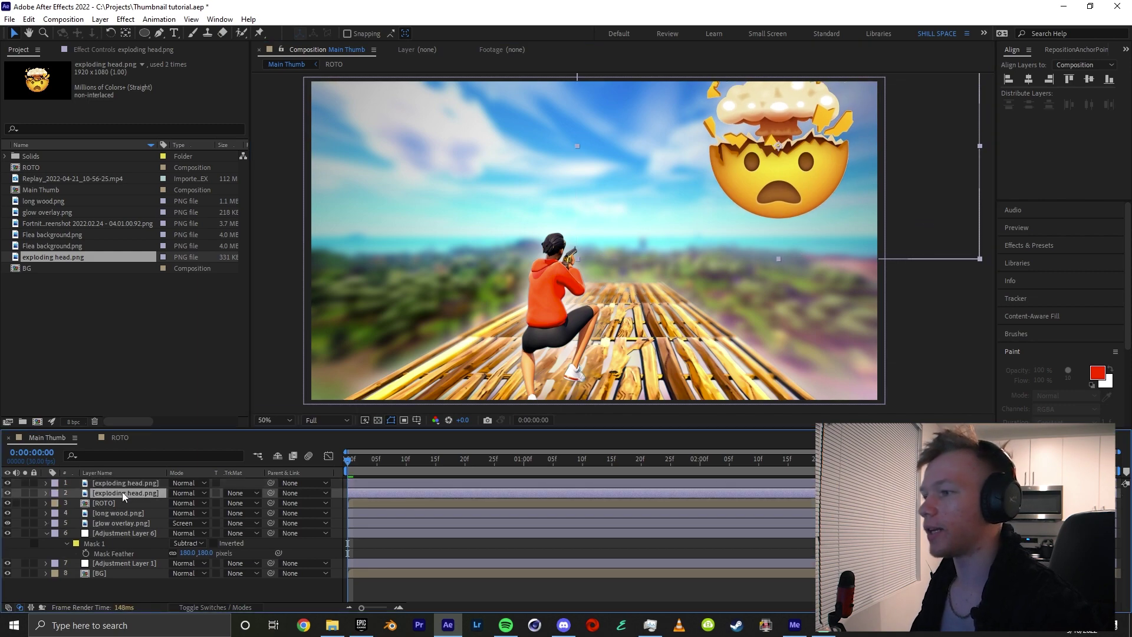
key("ctrl+space")
type("d")
key("Return")
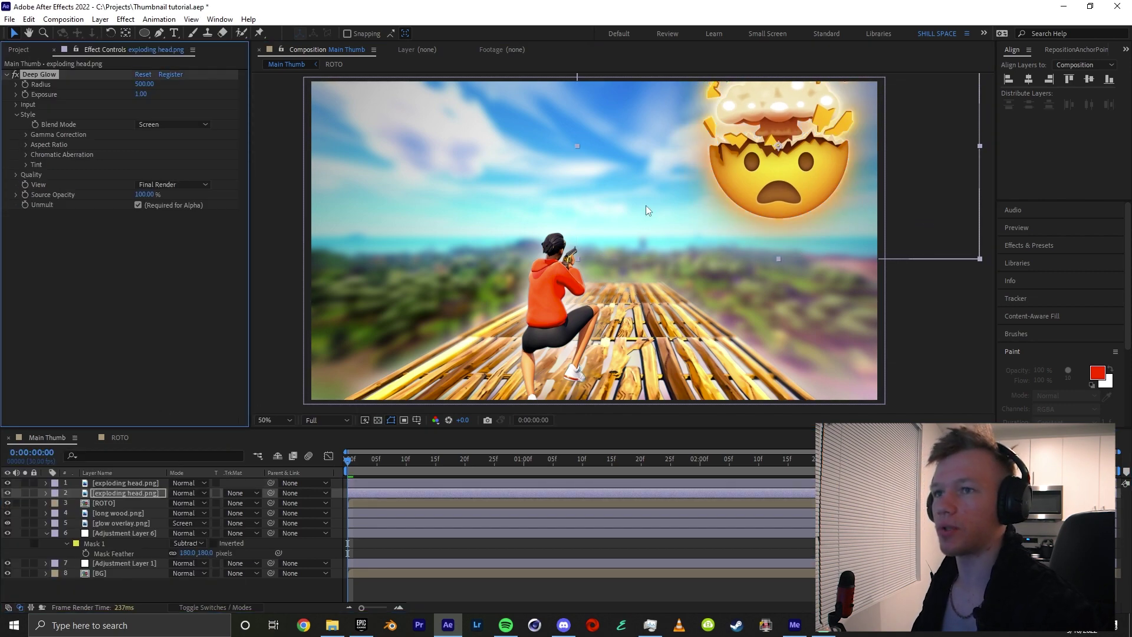
left_click(130, 483, "shift")
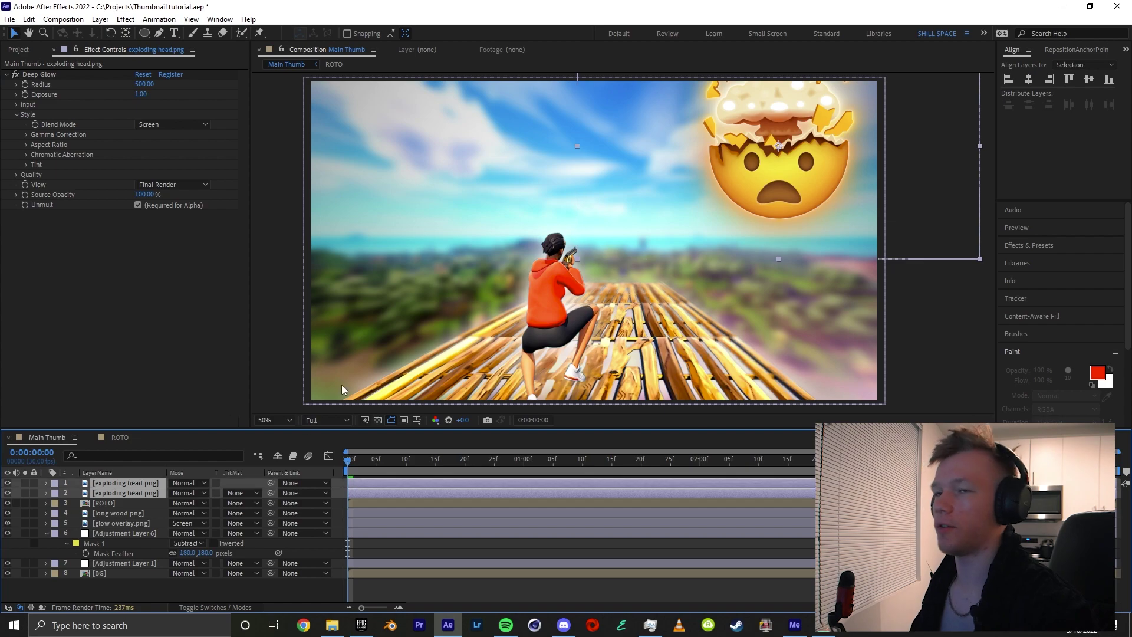
key("Delete")
left_click(26, 52)
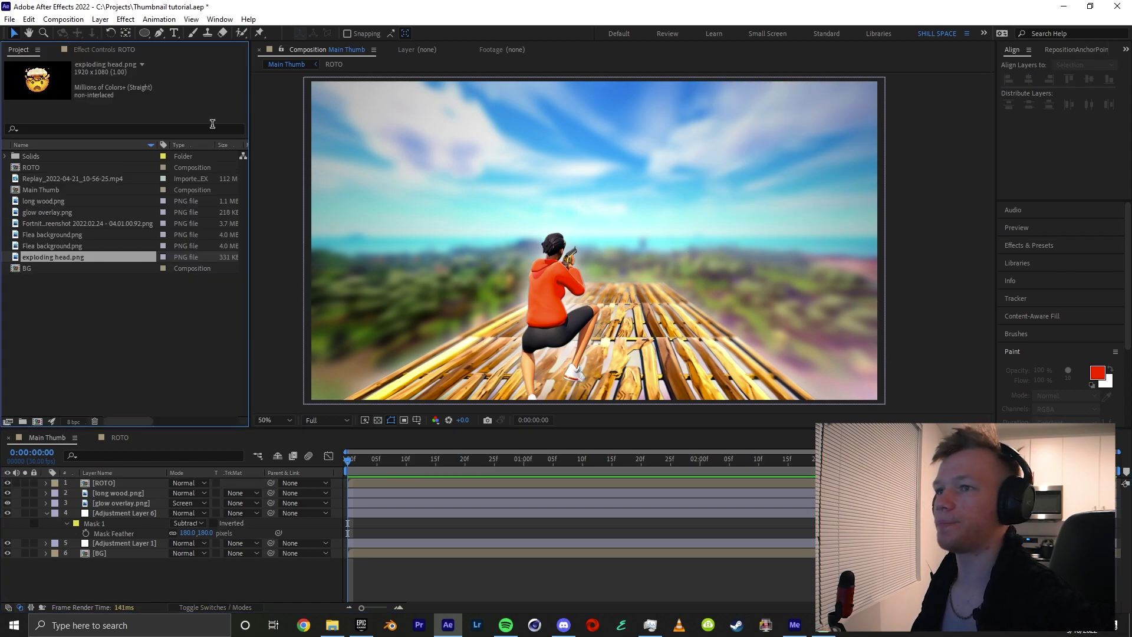
Step: In File Explorer, go to My Book > SHILL PREMIUM EDITING PACK > Shill Overlays
key("alt+Tab")
scroll(213, 395, "up", 5)
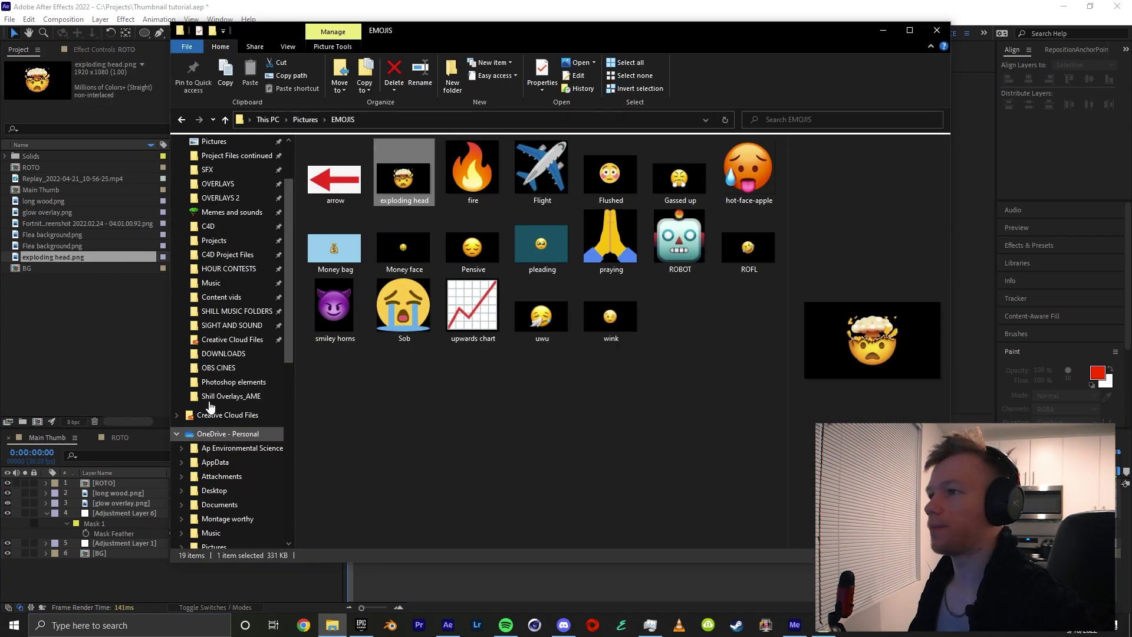
left_click(239, 278)
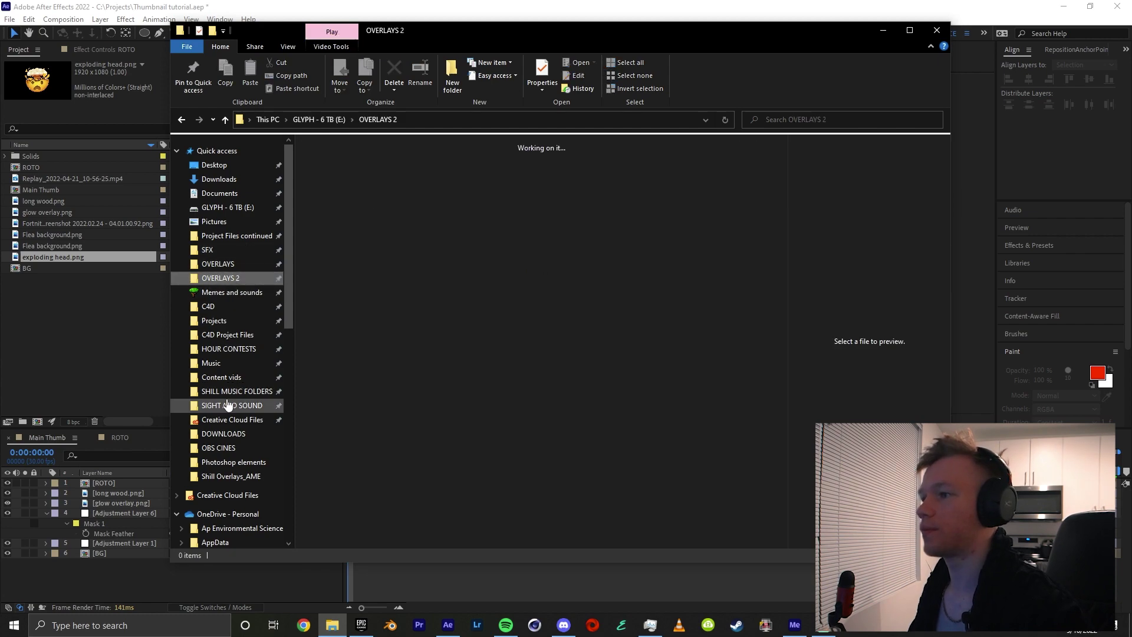
left_click(231, 477)
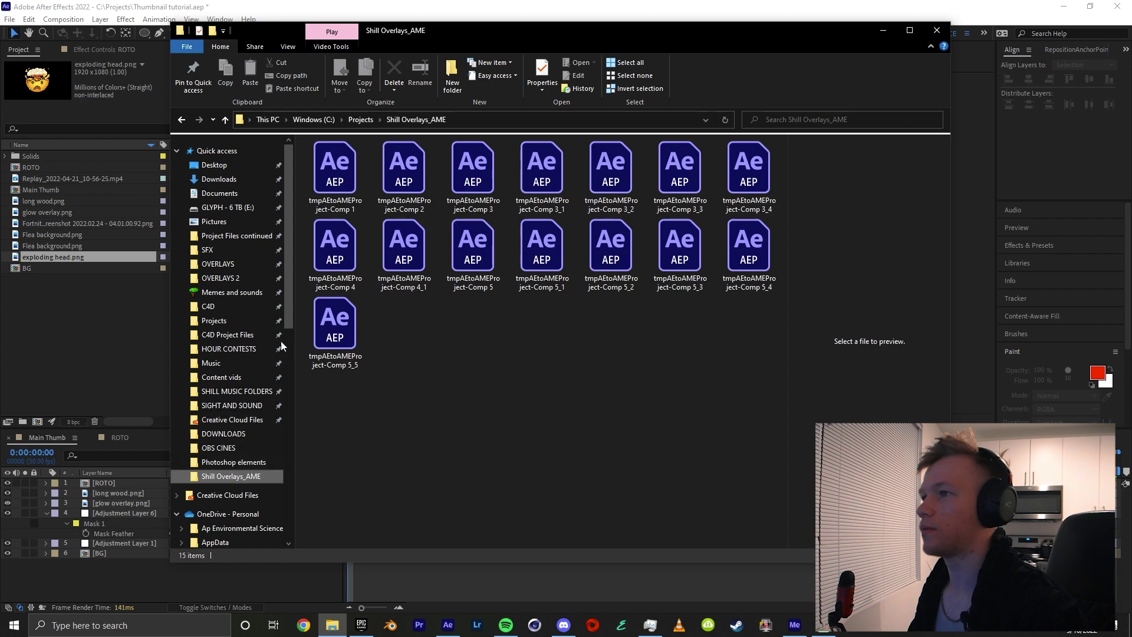
left_click(266, 120)
double_click(376, 329)
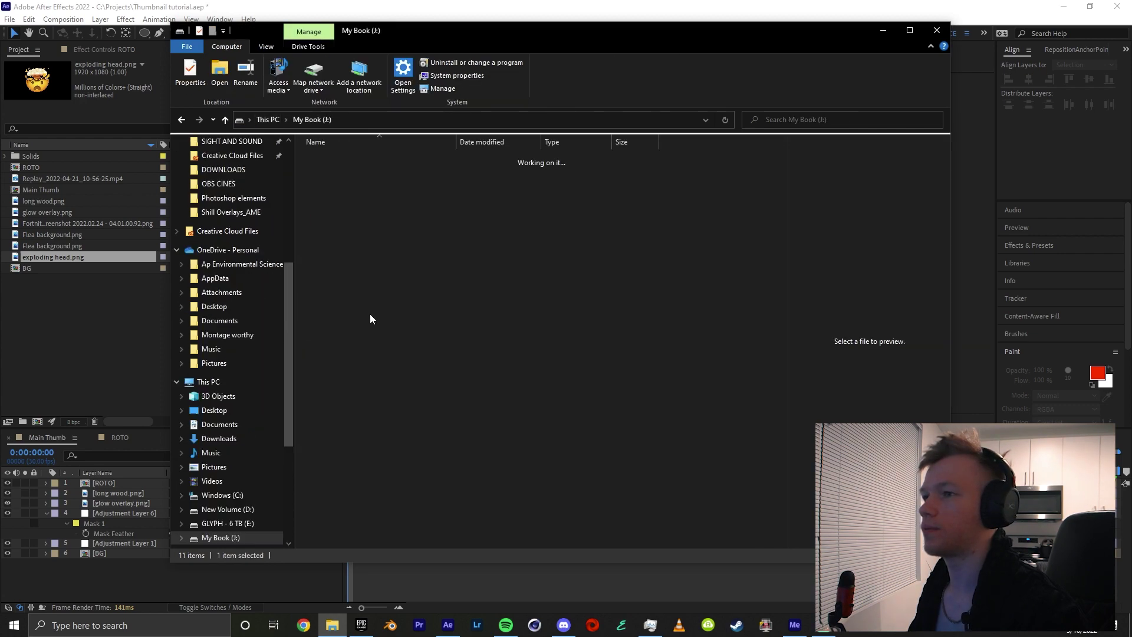
double_click(354, 258)
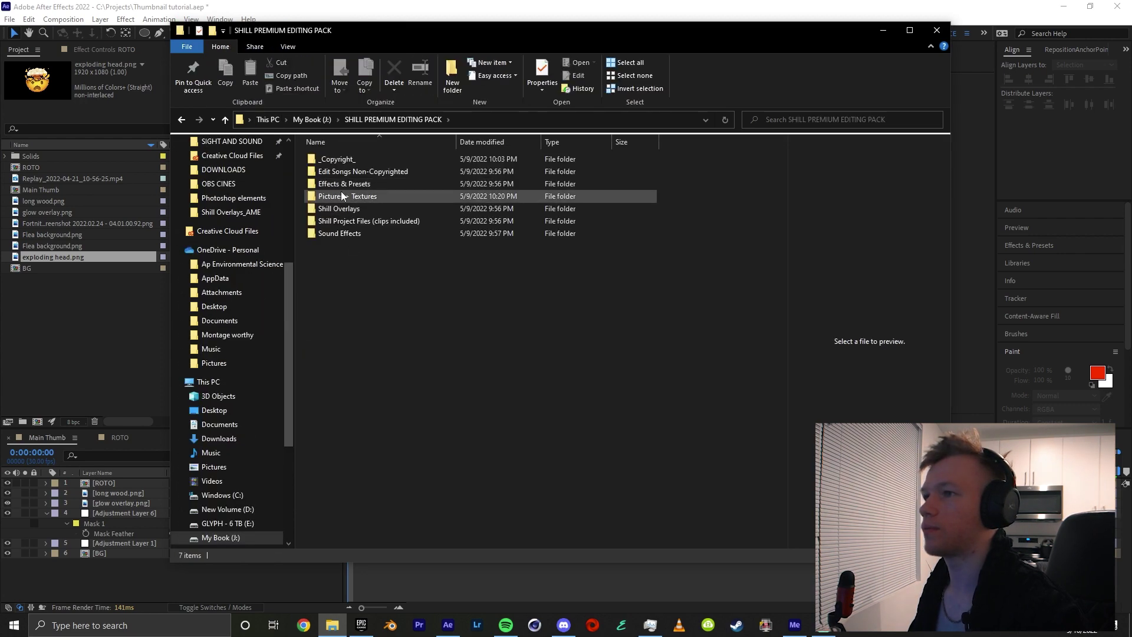
left_click(342, 210)
double_click(340, 210)
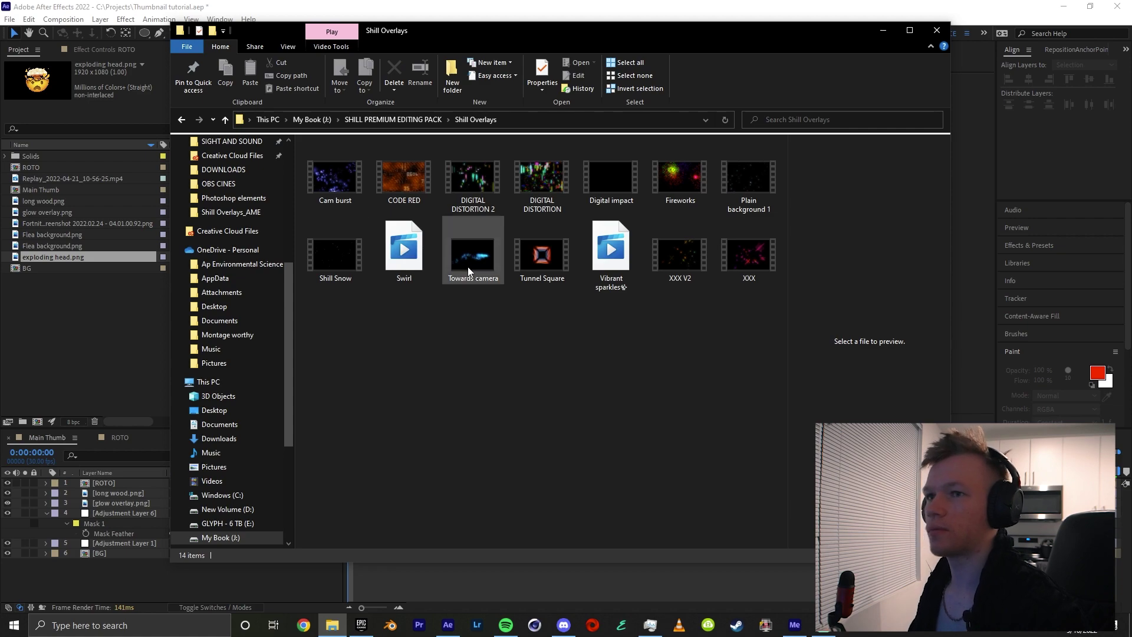
Step: Drag the XXX overlay clip into the After Effects timeline as the top layer
left_click(744, 260)
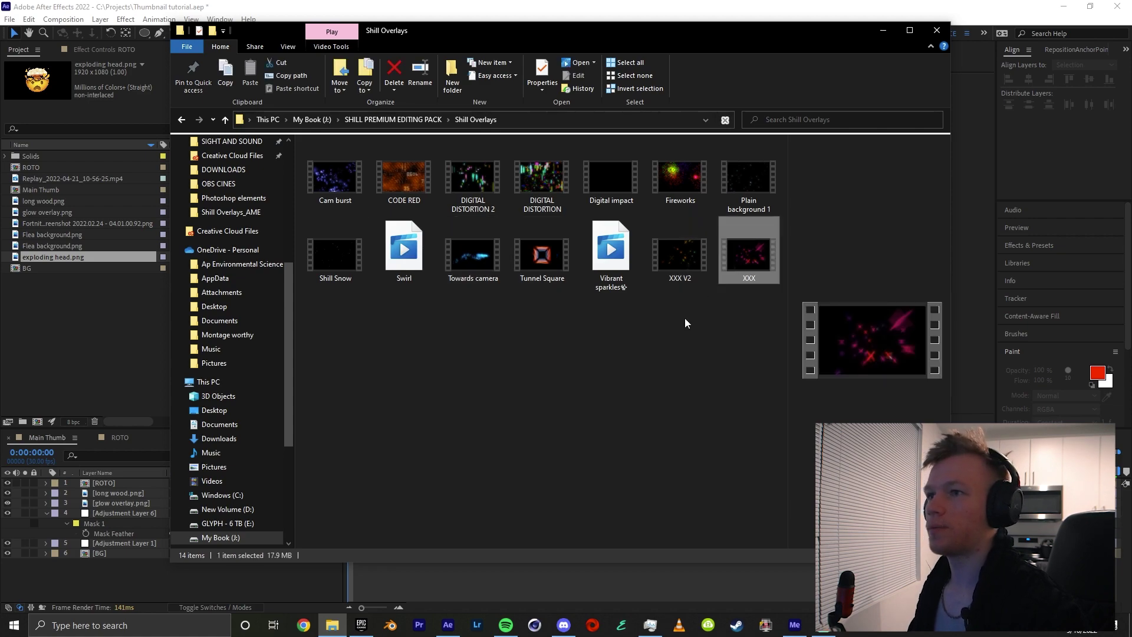
left_click(516, 324)
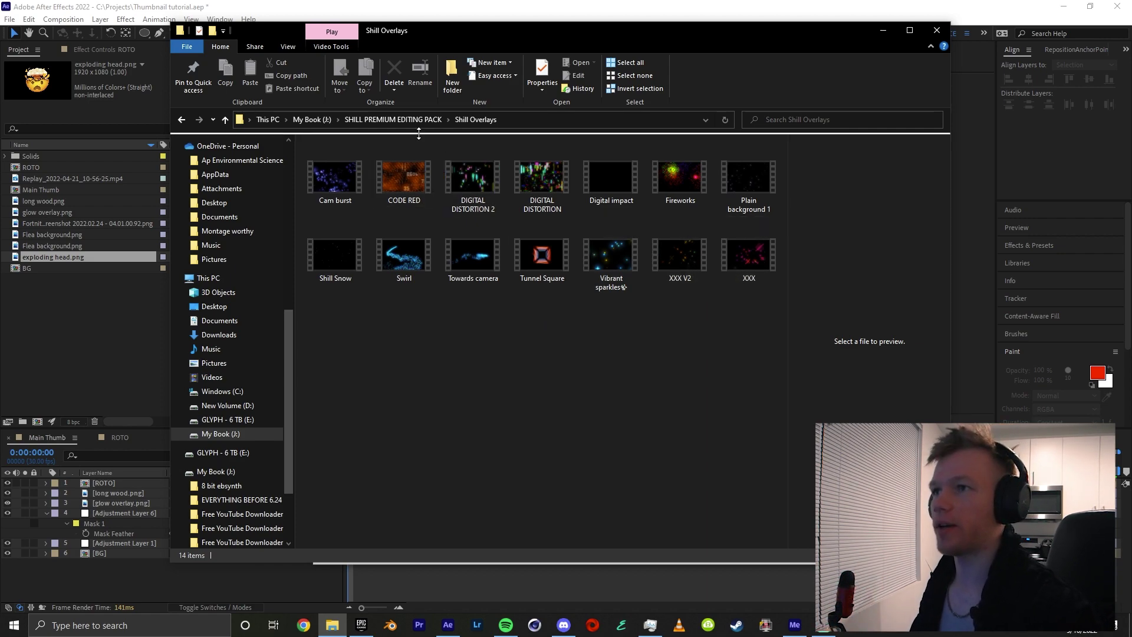
left_click_drag(749, 263, 97, 539)
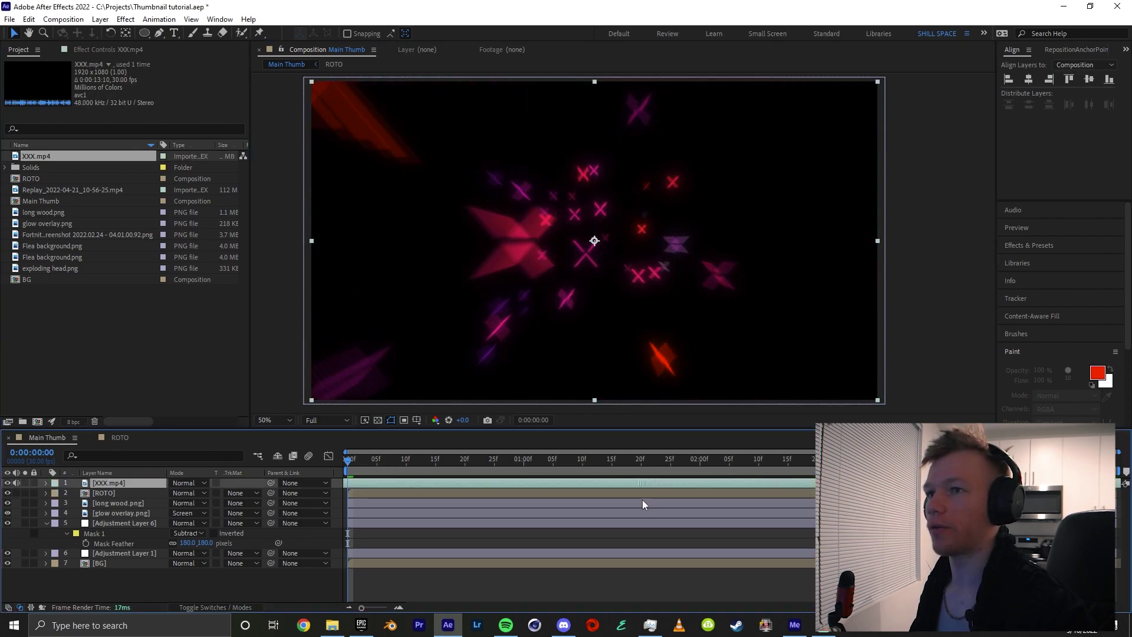
Step: Shift the XXX overlay's timing, move it to fourth in the stack, and set it to Darken
left_click_drag(642, 500, 575, 511)
mouse_move(121, 505)
left_mouse_down()
mouse_move(116, 535)
mouse_move(118, 525)
left_mouse_up()
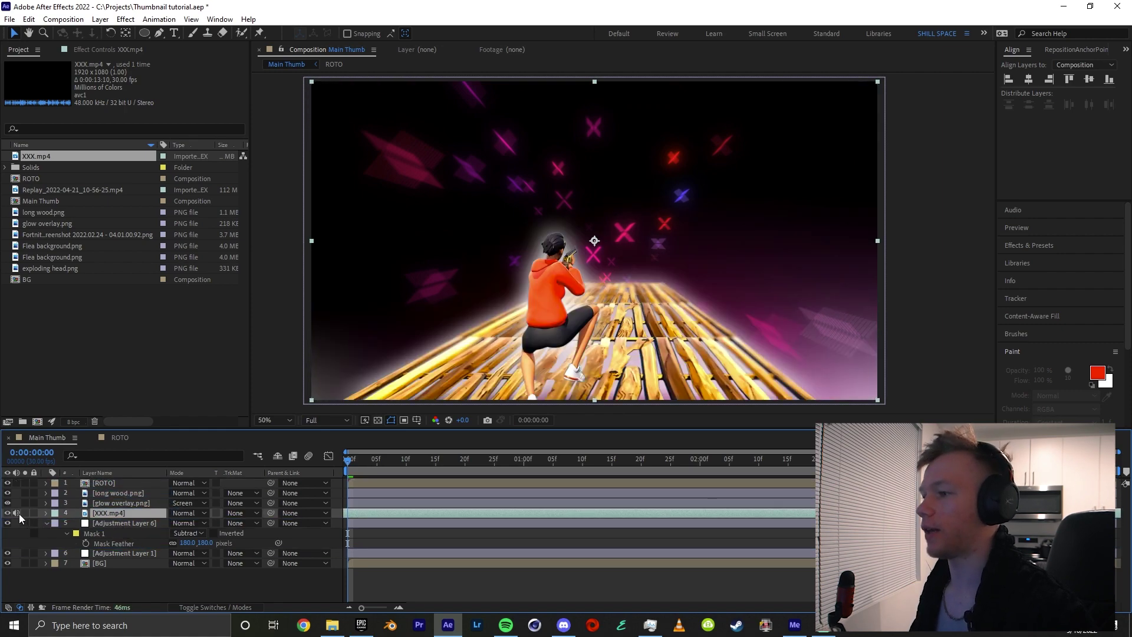
left_click(175, 516)
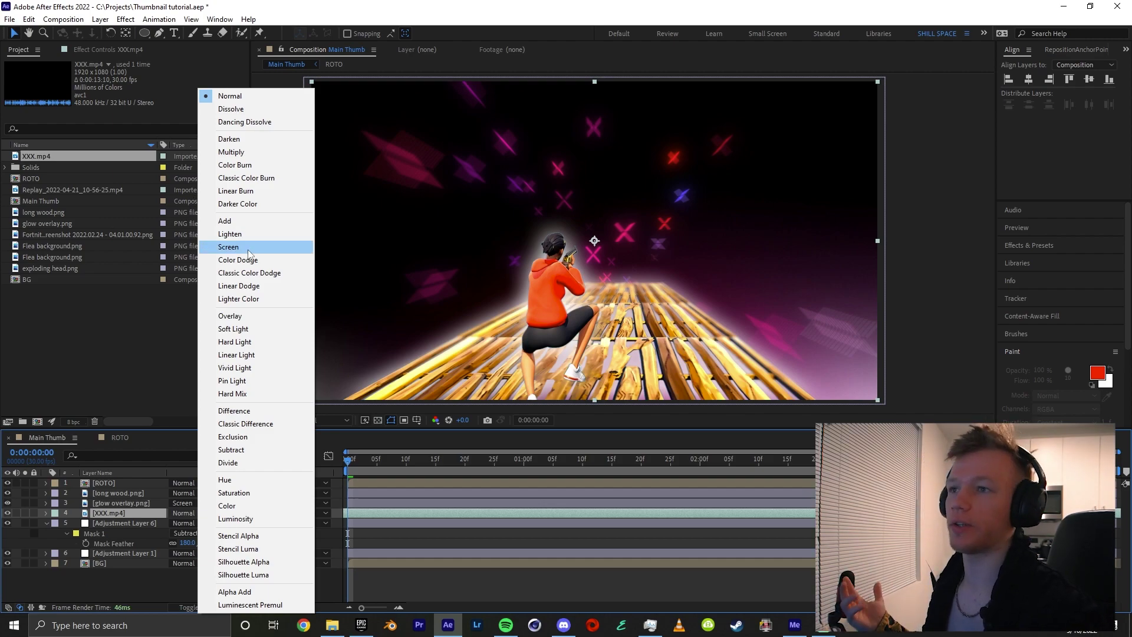
left_click(239, 140)
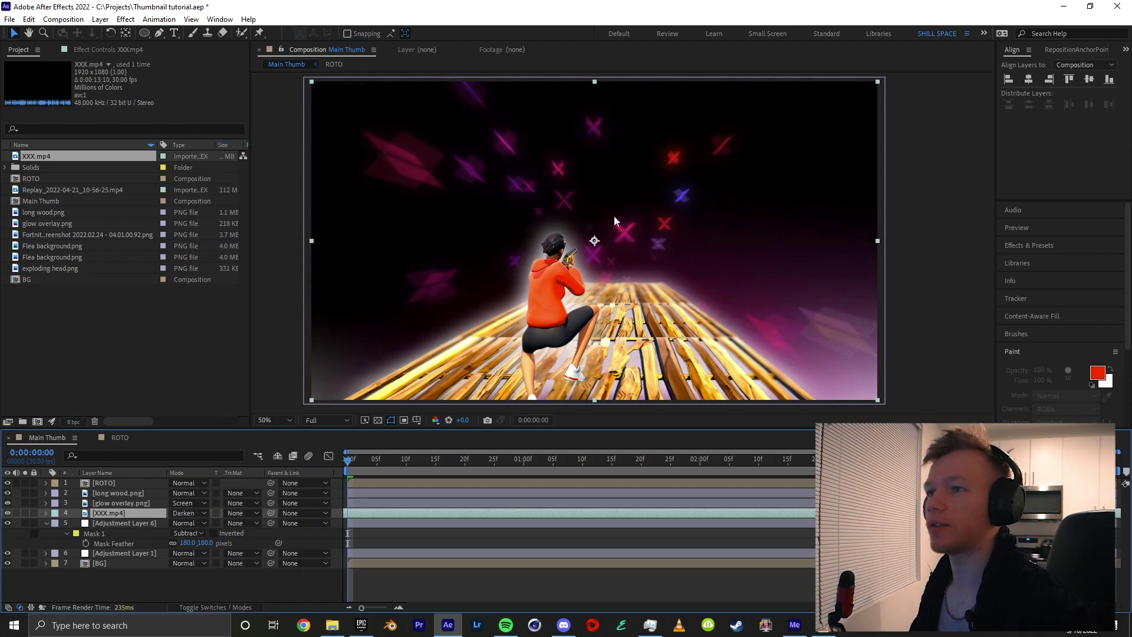
Step: Draw a Subtract ellipse mask around the character with heavy feathering
left_click_drag(596, 240, 726, 359)
left_click(201, 529)
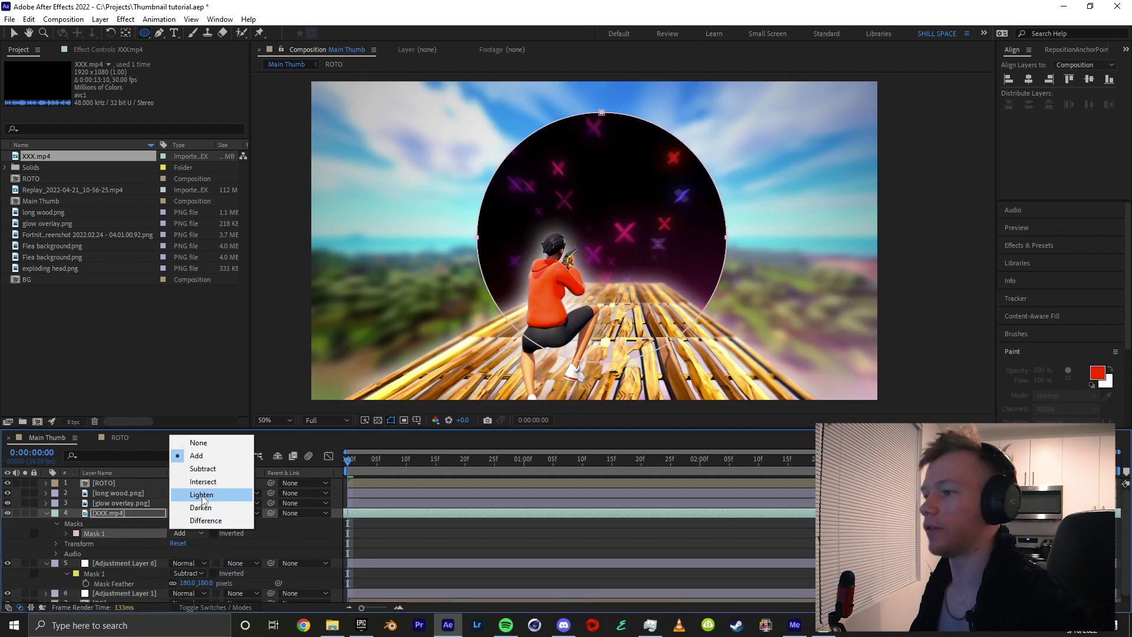
left_click(213, 472)
key("f")
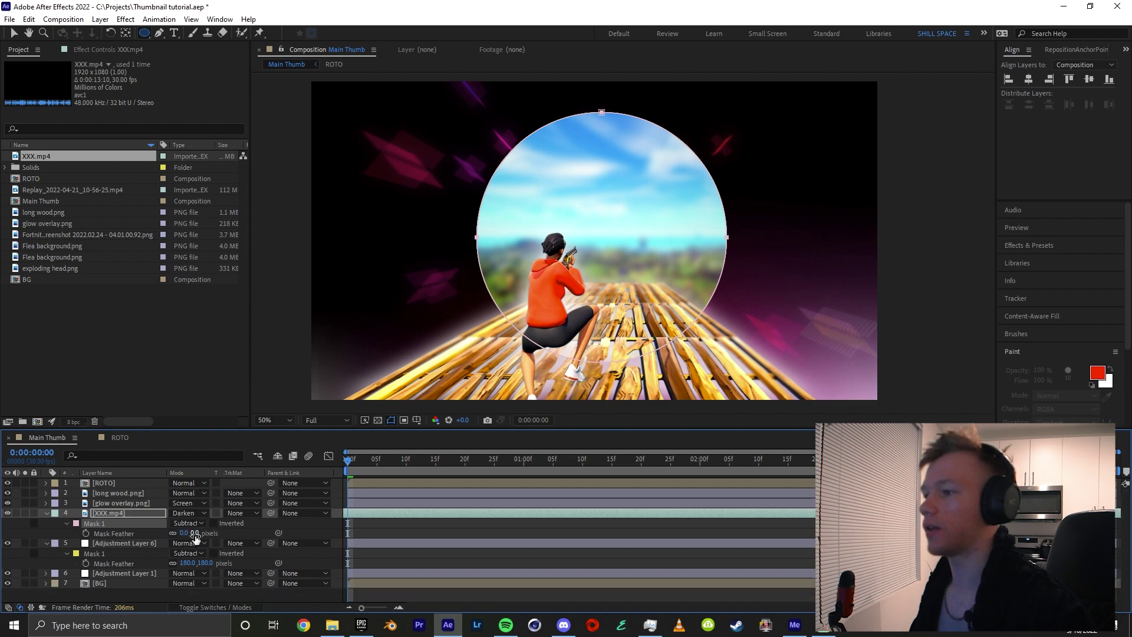
left_click_drag(187, 533, 630, 524)
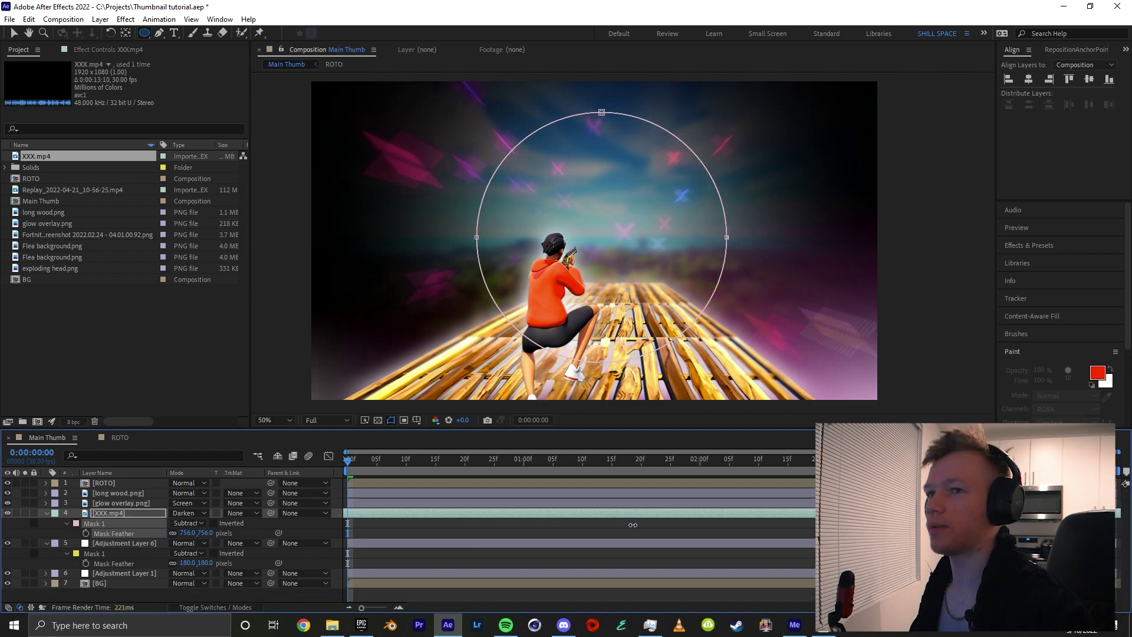
Step: Increase the mask expansion to reveal more sky and slide the overlay clip in time
key("m")
key("m")
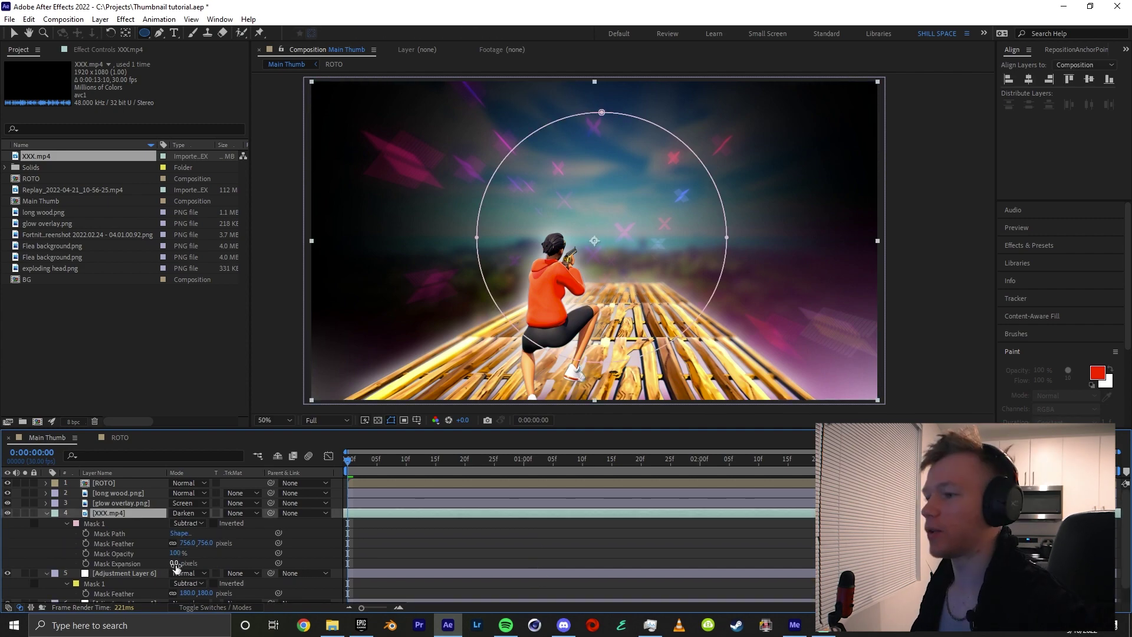
left_click_drag(176, 563, 209, 565)
left_click_drag(283, 562, 367, 566)
left_click(555, 511)
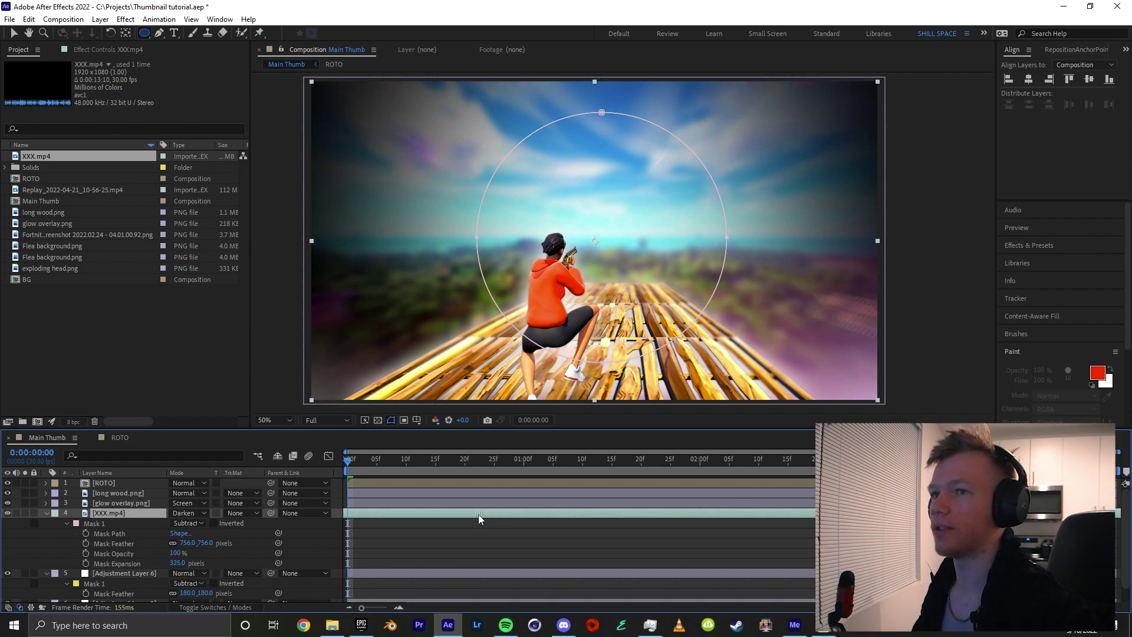
left_click_drag(391, 517, 352, 524)
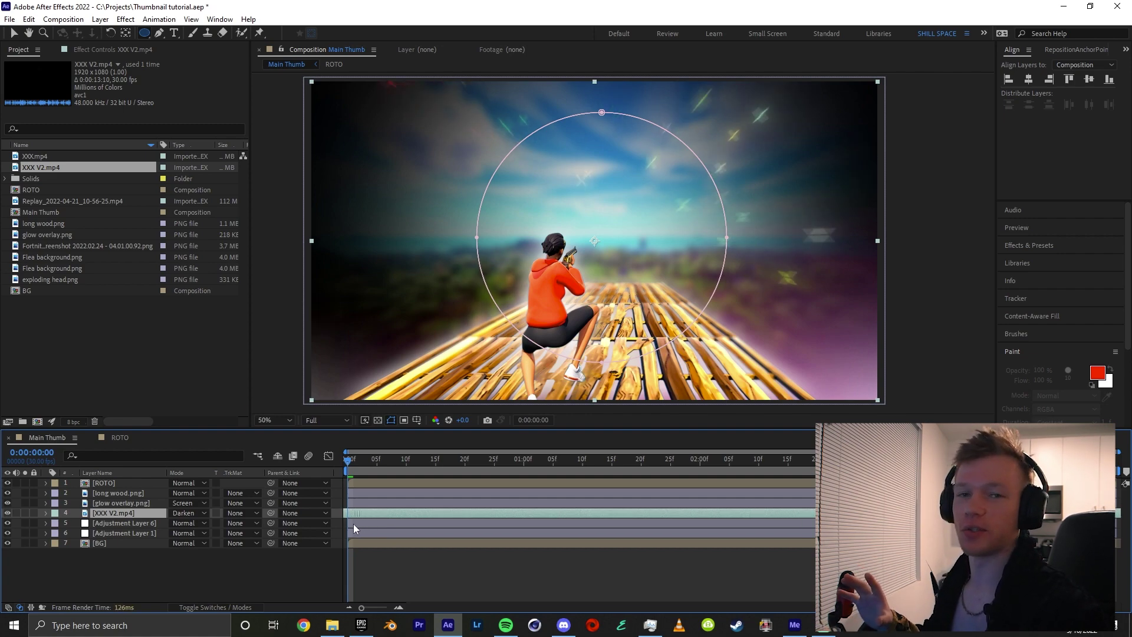
Step: Add the DIGITAL DISTORTION clip as layer 4 and blend it in Screen mode
left_click_drag(354, 523, 333, 526)
left_click_drag(394, 444, 215, 466)
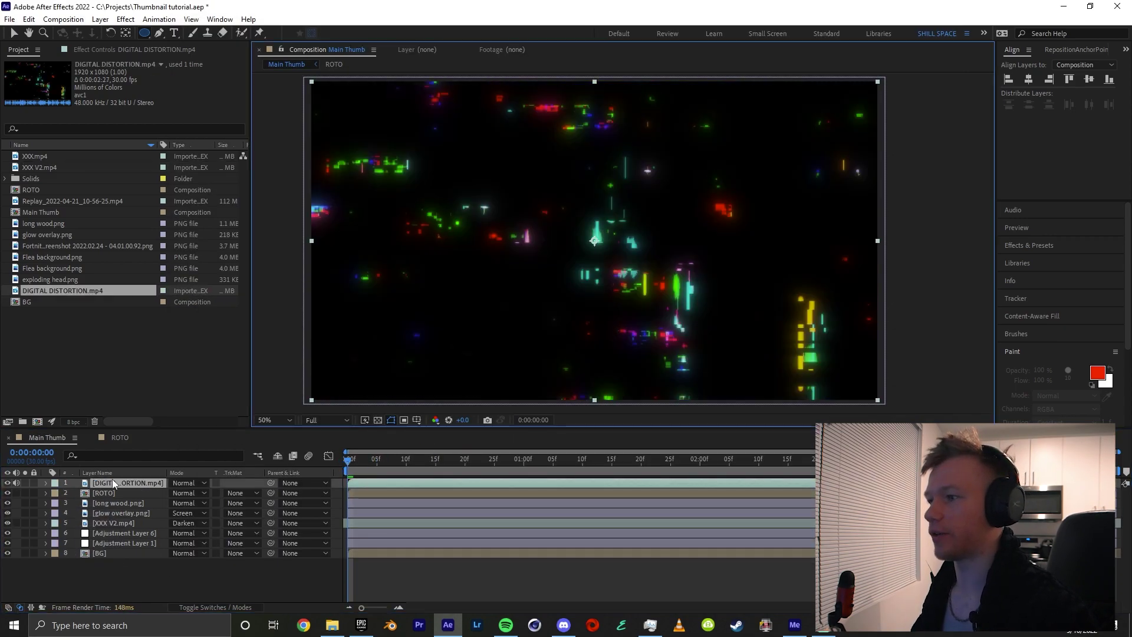
left_click_drag(114, 483, 115, 519)
left_click(183, 513)
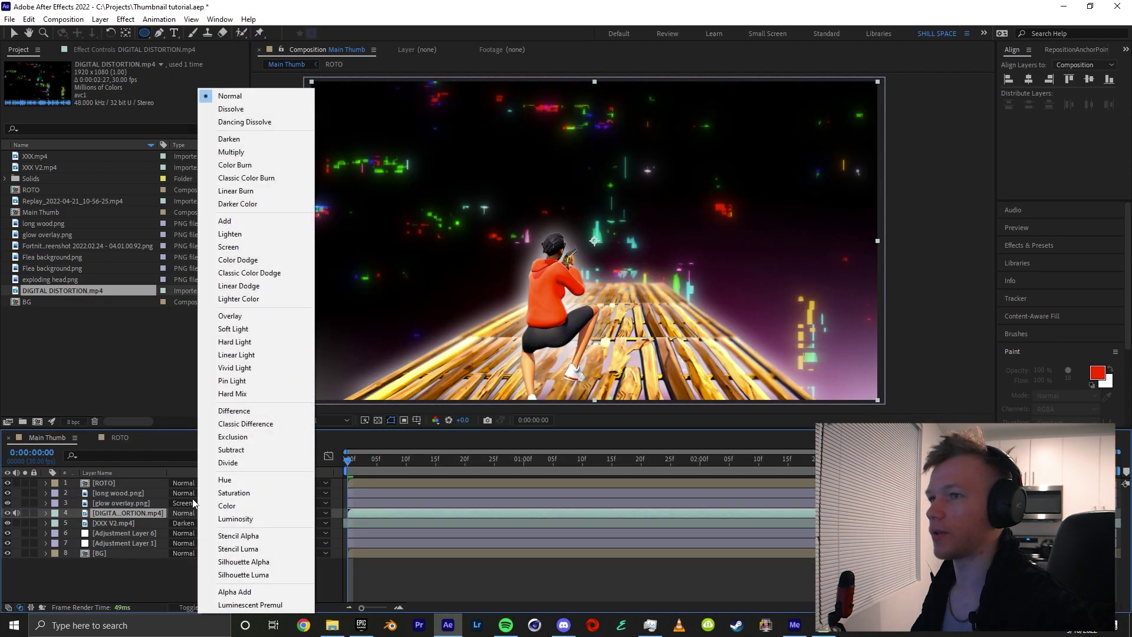
left_click(253, 249)
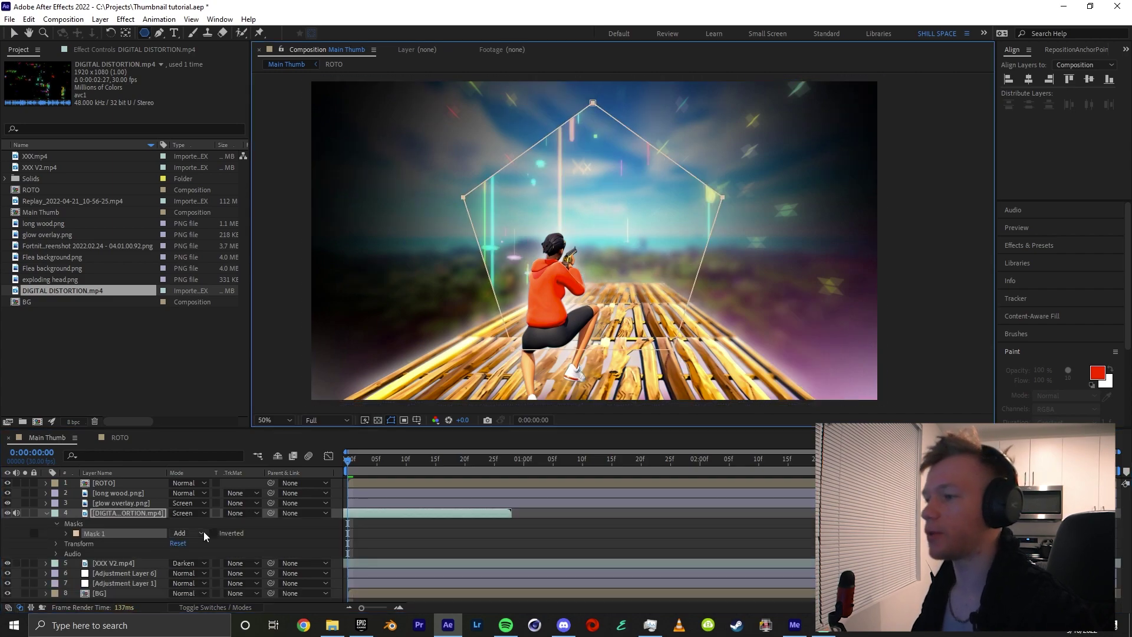
Step: Set the glitch layer's Mask 1 to Subtract with Feather 142 and Expansion -41
left_click(203, 532)
left_click(195, 470)
key("f")
left_click_drag(196, 530, 271, 521)
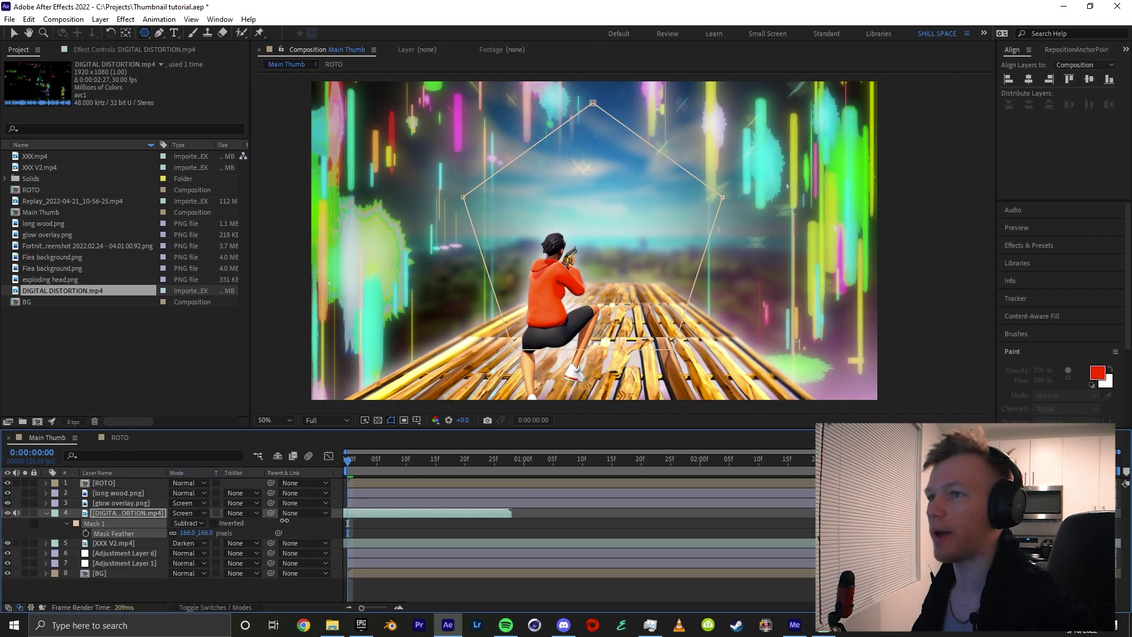
left_click(67, 523)
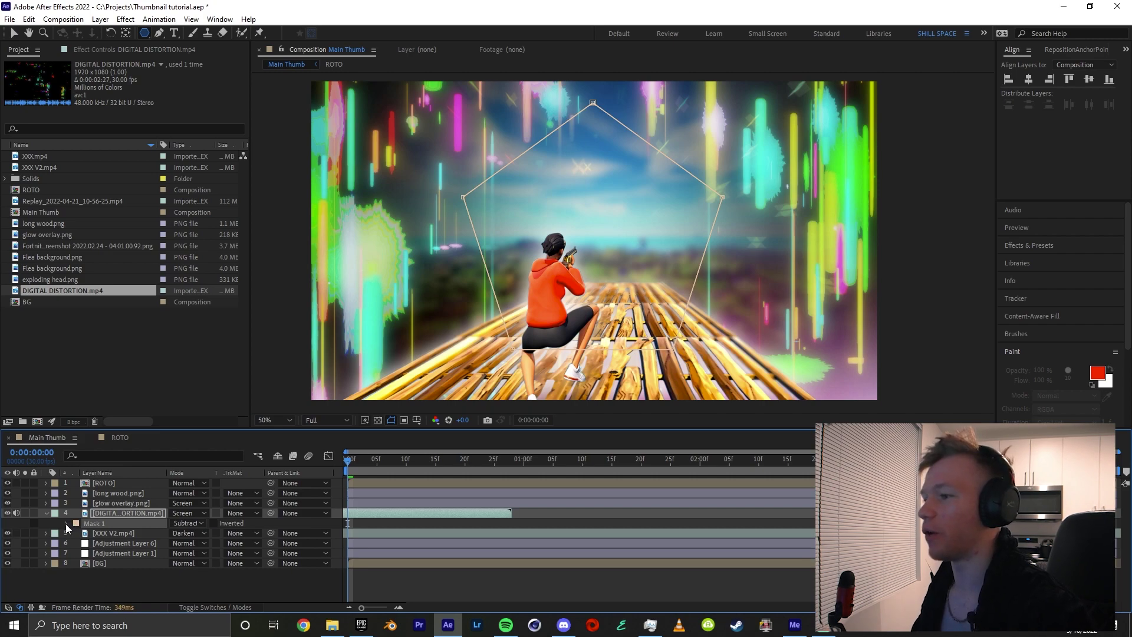
left_click(66, 524)
left_click_drag(412, 513, 387, 515)
left_click_drag(170, 563, 151, 568)
Step: Scale the ROTO character layer up to 106.6%
left_click(517, 366)
key("s")
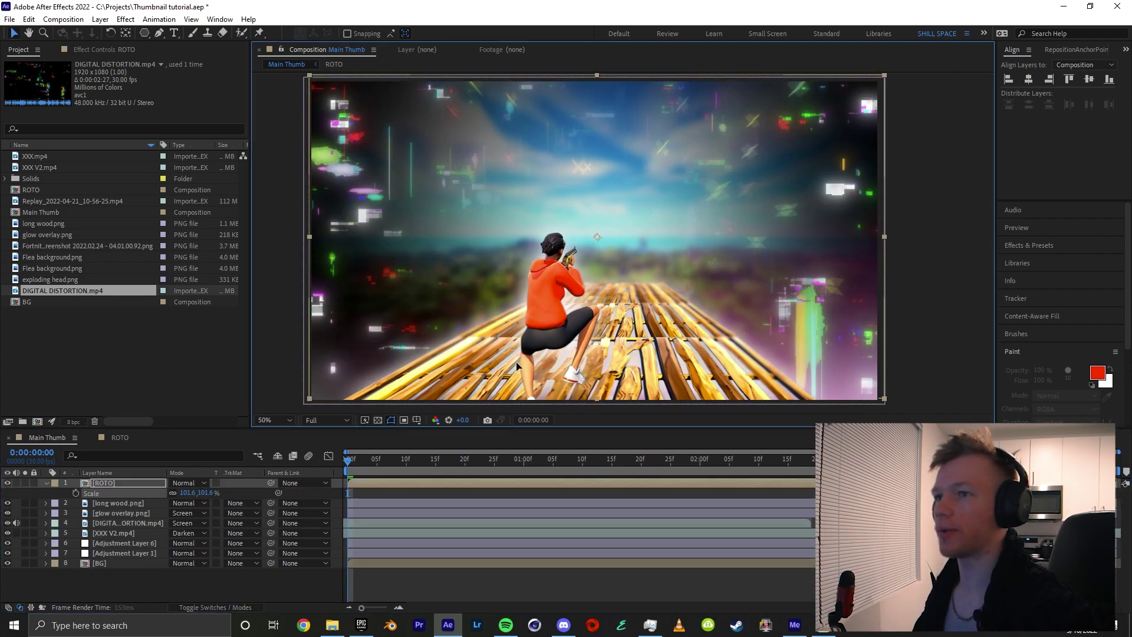
left_click_drag(310, 235, 298, 236)
left_click(477, 561)
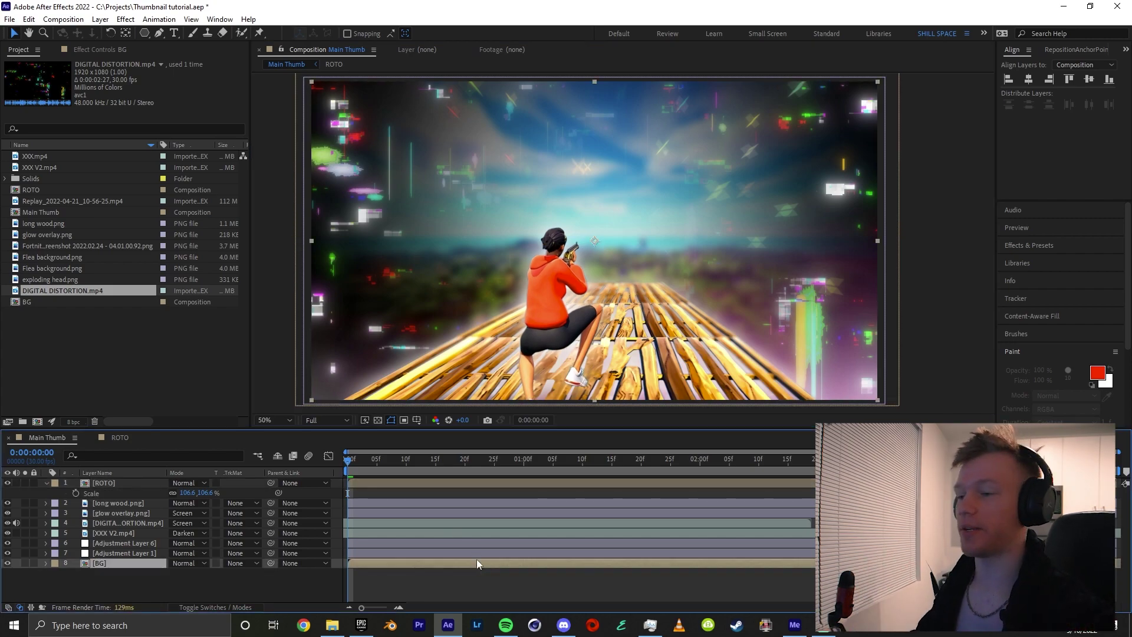
Step: Create a new adjustment layer and apply the Thumbnail Grade_shill preset found by searching 'thumb'
left_click(111, 483)
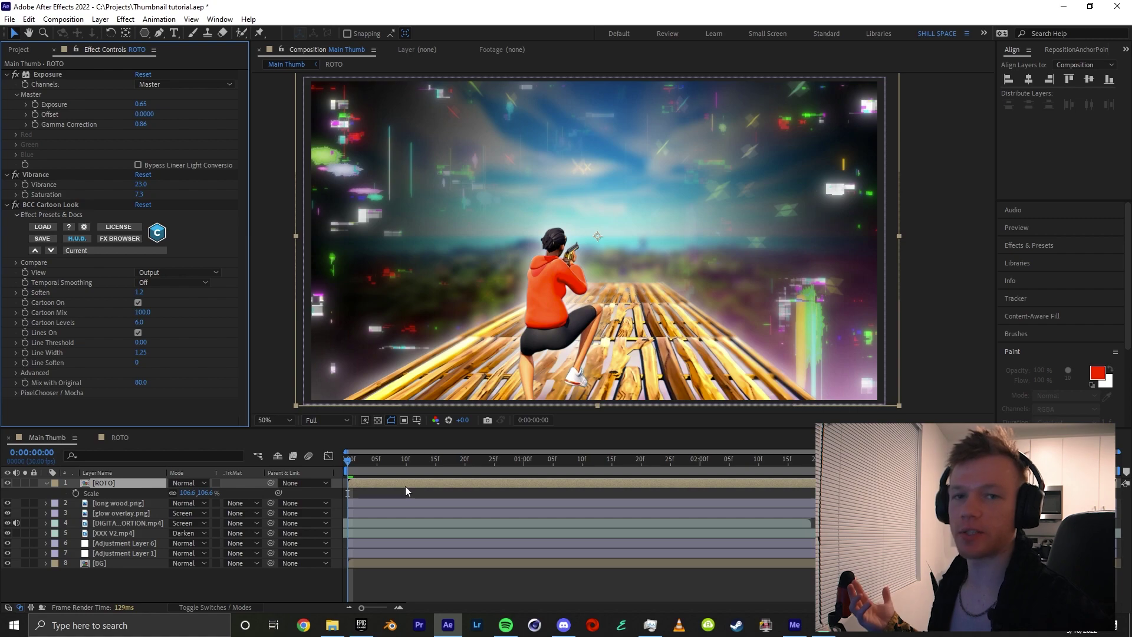
key("ctrl+alt+y")
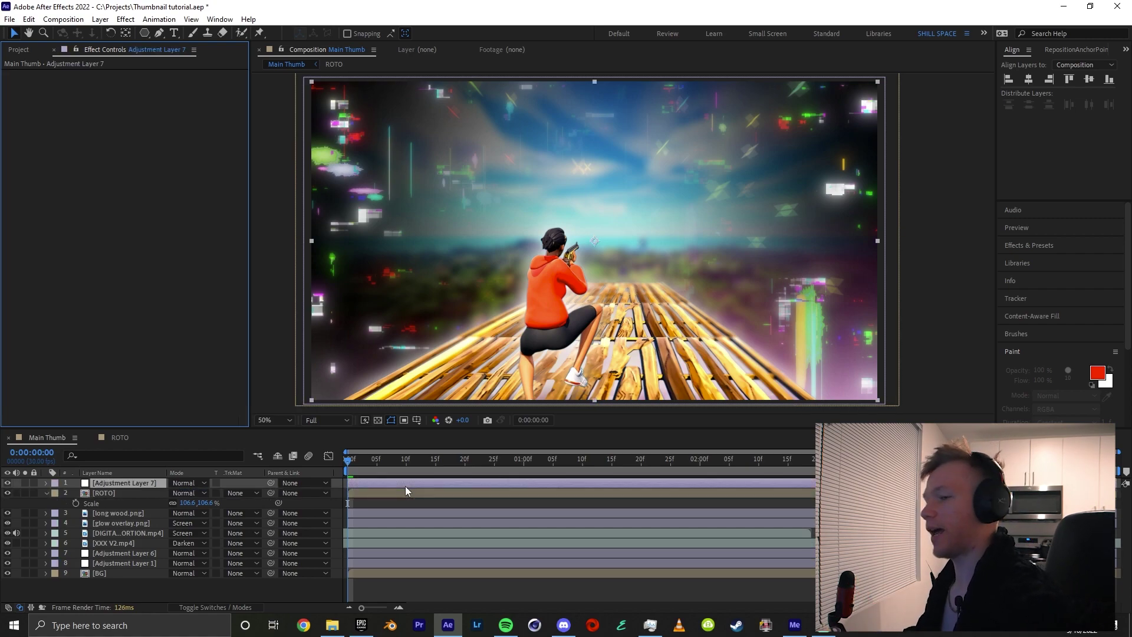
key("ctrl+space")
type("thumb")
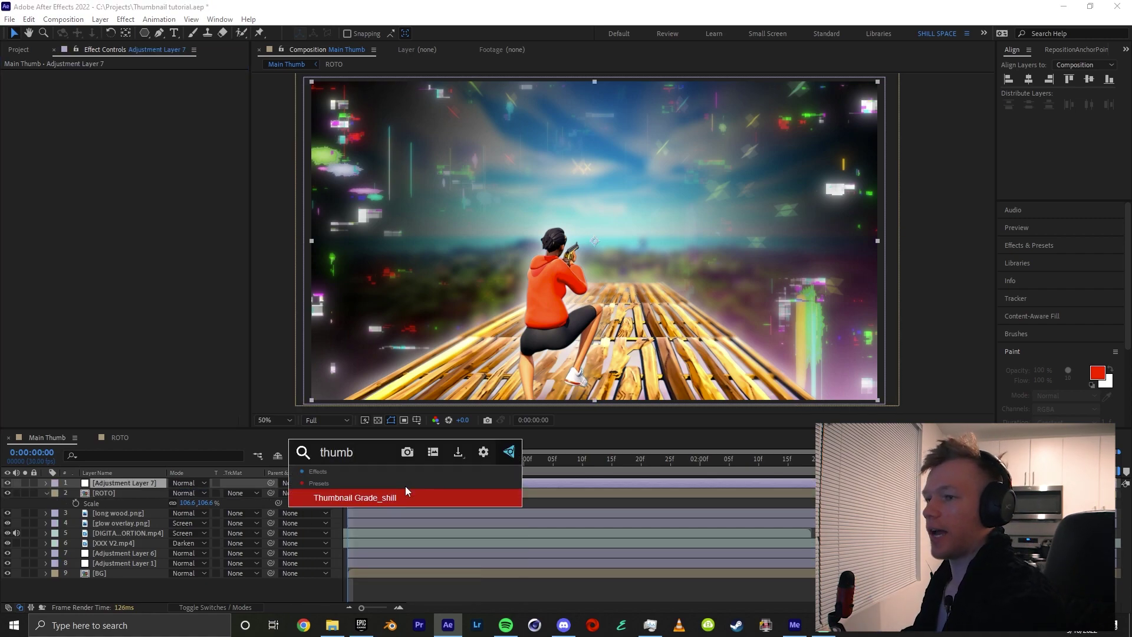
key("Return")
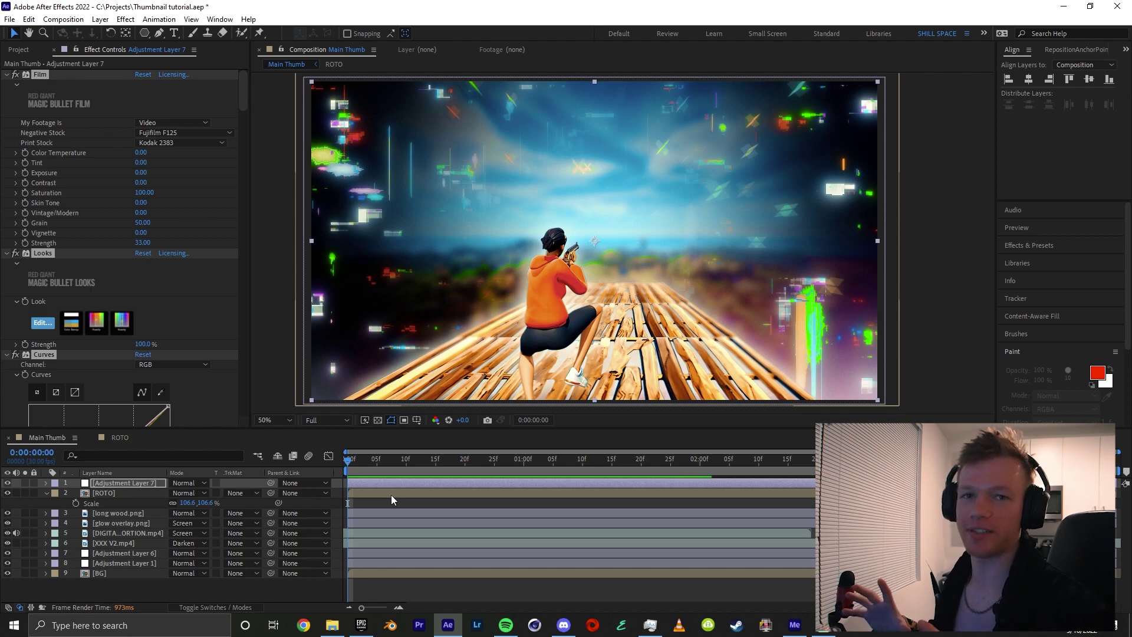
Step: Deselect all layers, review the layer stack, and bring the Project panel forward
left_click(391, 500)
scroll(615, 271, "down", 2)
scroll(617, 266, "down", 3)
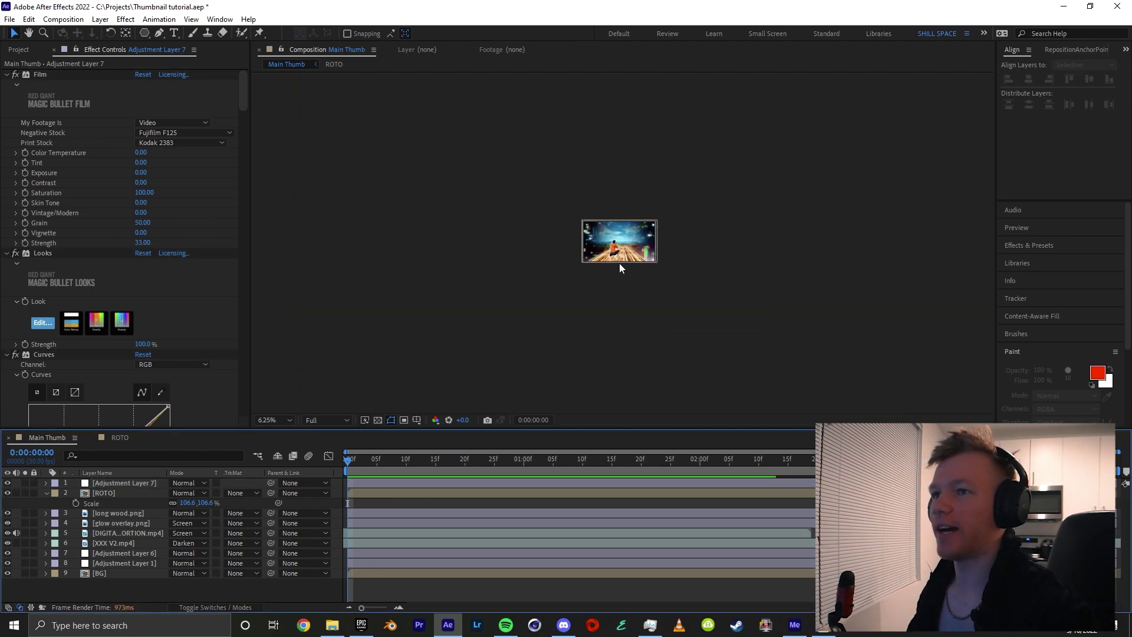
scroll(635, 270, "down", 2)
scroll(636, 268, "up", 2)
scroll(637, 271, "down", 1)
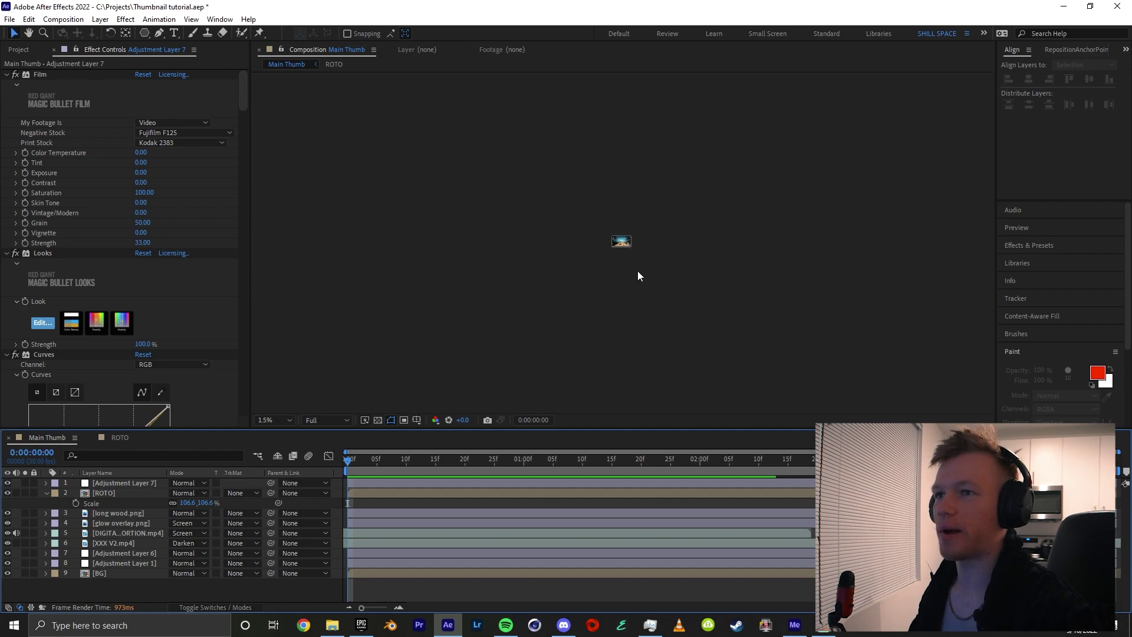
scroll(636, 272, "up", 5)
scroll(635, 274, "down", 2)
scroll(636, 274, "down", 2)
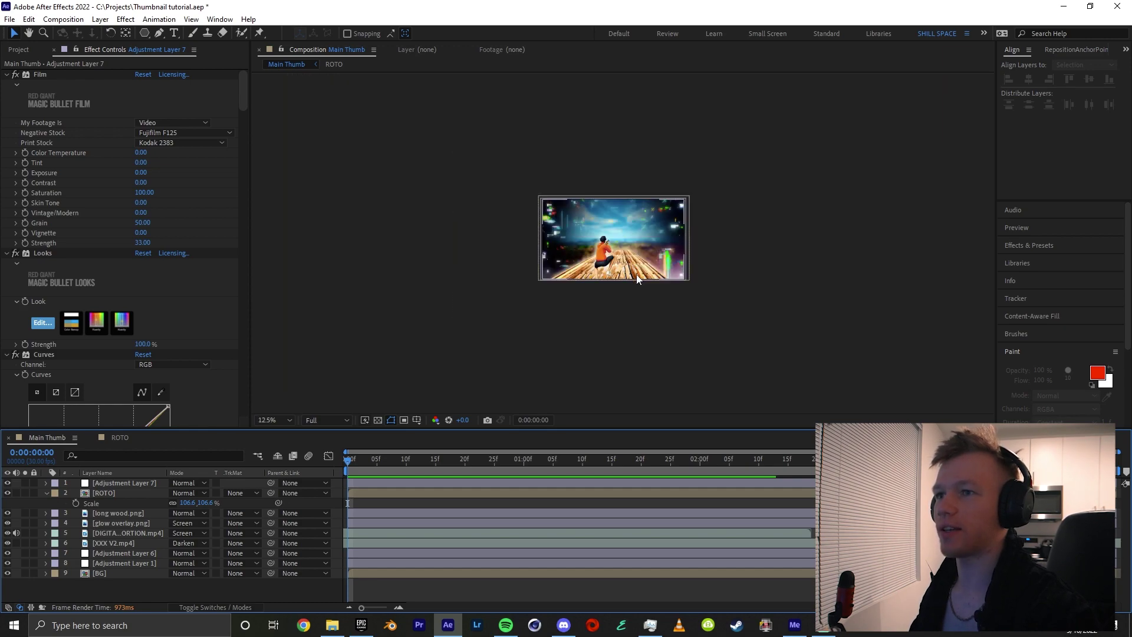
scroll(634, 274, "down", 2)
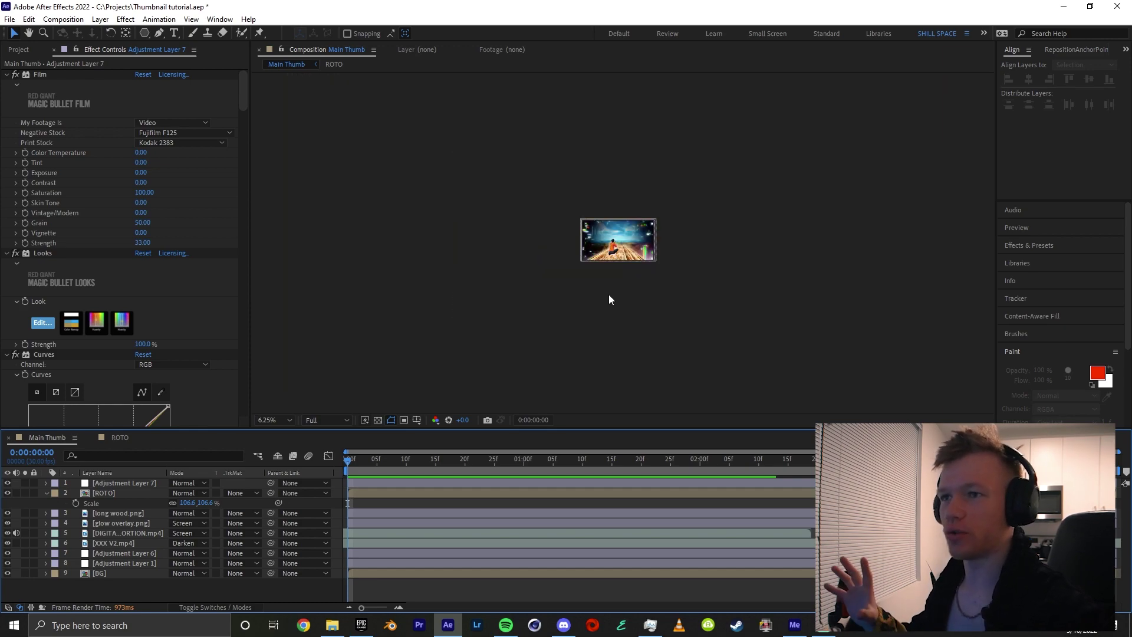
key("ctrl+0")
scroll(610, 295, "up", 6)
Step: Import FINAL RED ARROW.png, add it to the composition, and rotate it to -28°
key("alt+Tab")
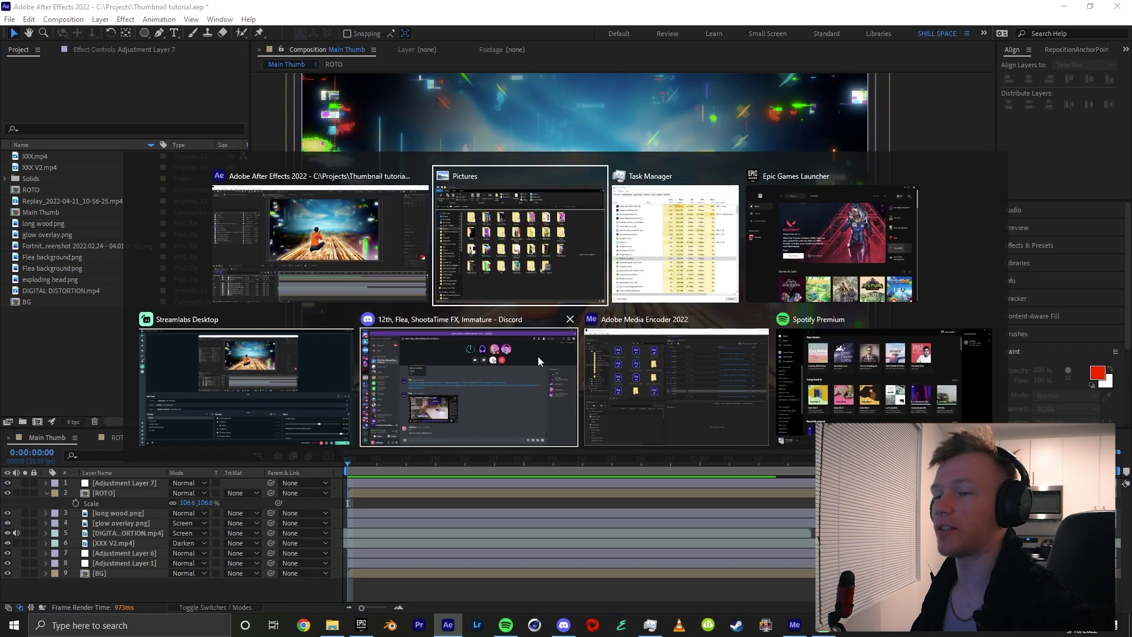
double_click(538, 330)
left_click_drag(737, 333, 33, 291)
left_click_drag(114, 445, 114, 489)
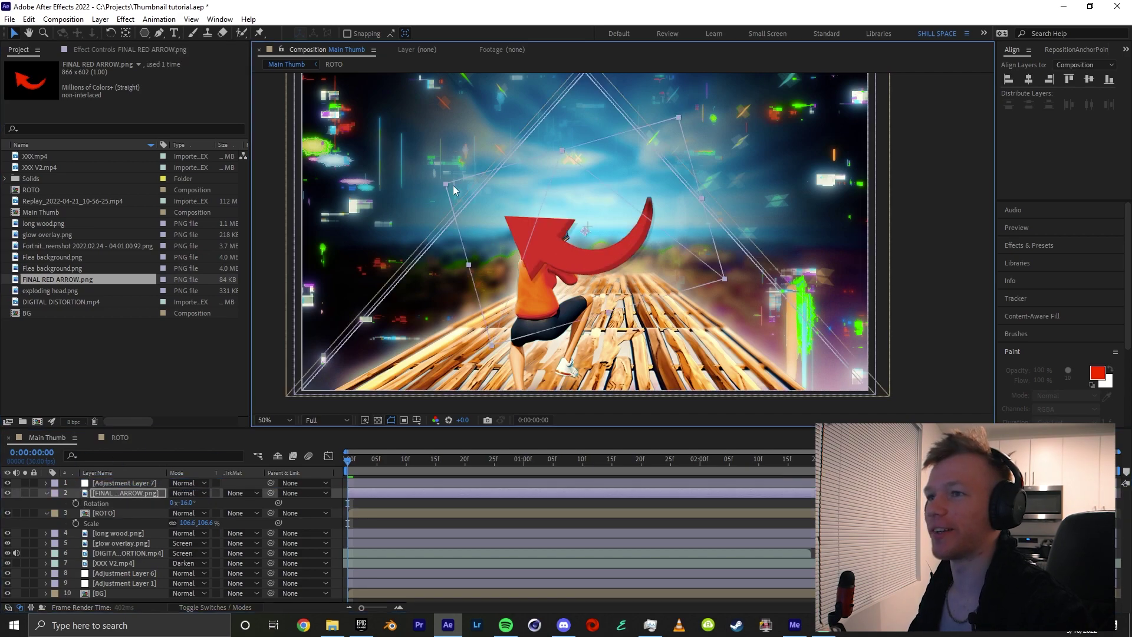
mouse_move(182, 503)
left_mouse_down()
mouse_move(157, 514)
mouse_move(193, 502)
left_mouse_up()
Step: Add the exploding head emoji, scale it to 65%, place it up-right, and tilt it 3°
key("ctrl+space")
type("dee")
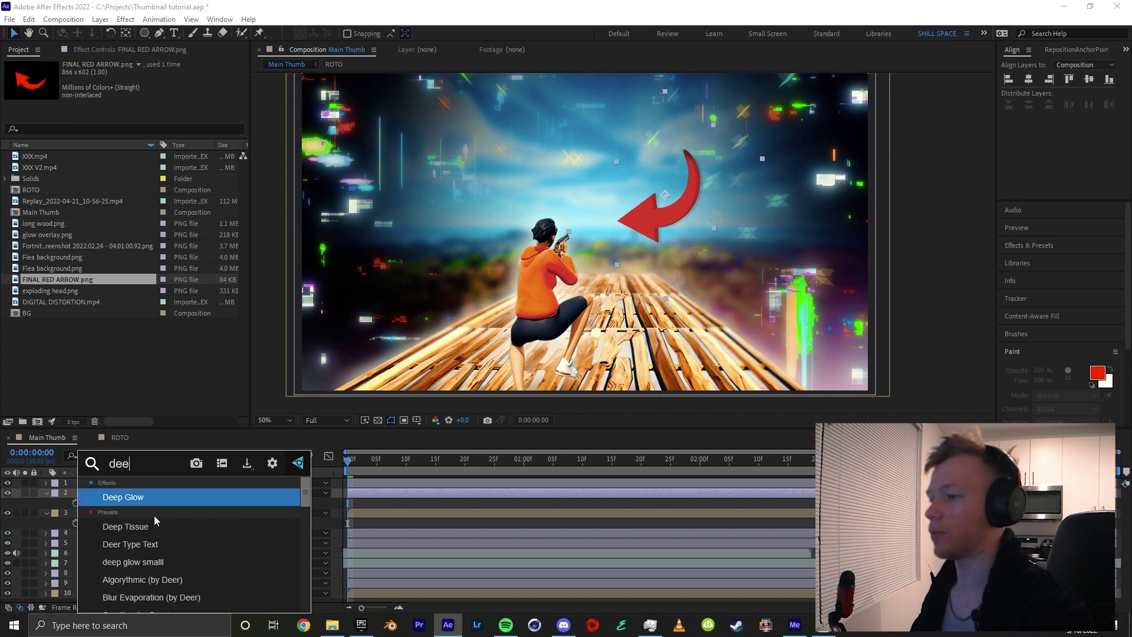
left_click(154, 521)
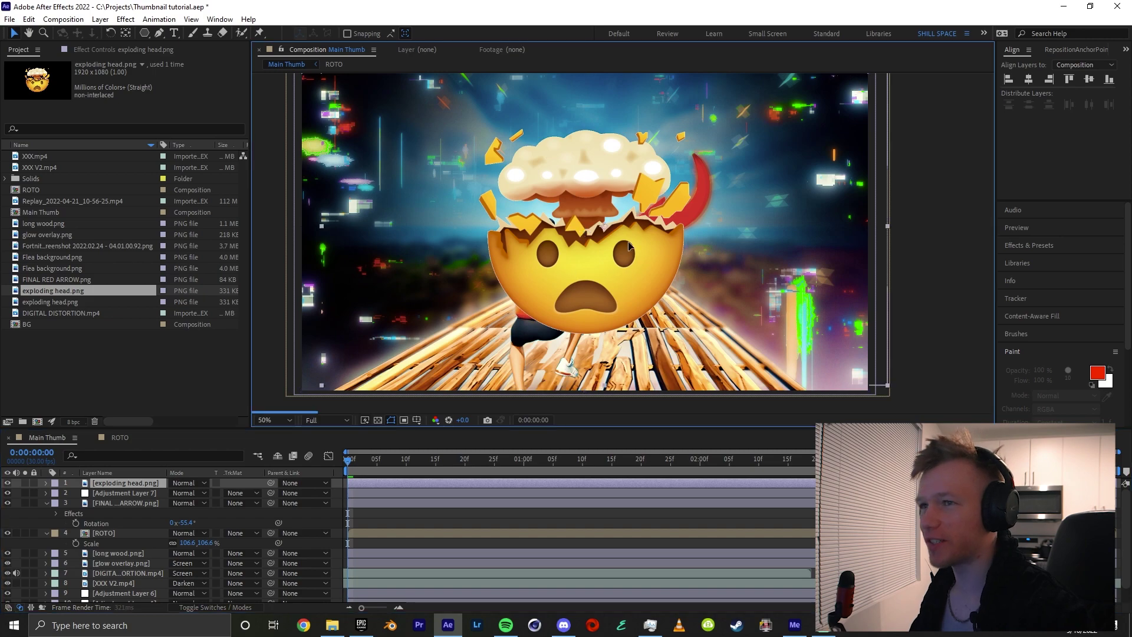
left_click_drag(540, 333, 598, 304)
key("s")
left_click(187, 493)
type("65.0,65.0")
key("Return")
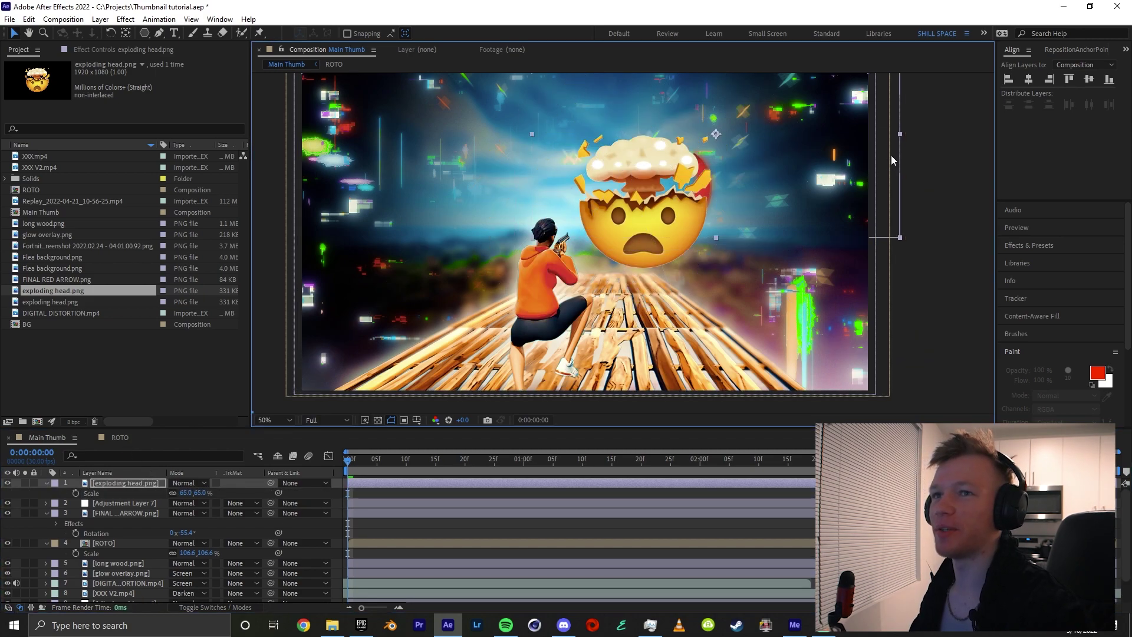
left_click_drag(774, 183, 846, 116)
left_click_drag(725, 134, 742, 139)
key("r")
left_click_drag(184, 494, 187, 493)
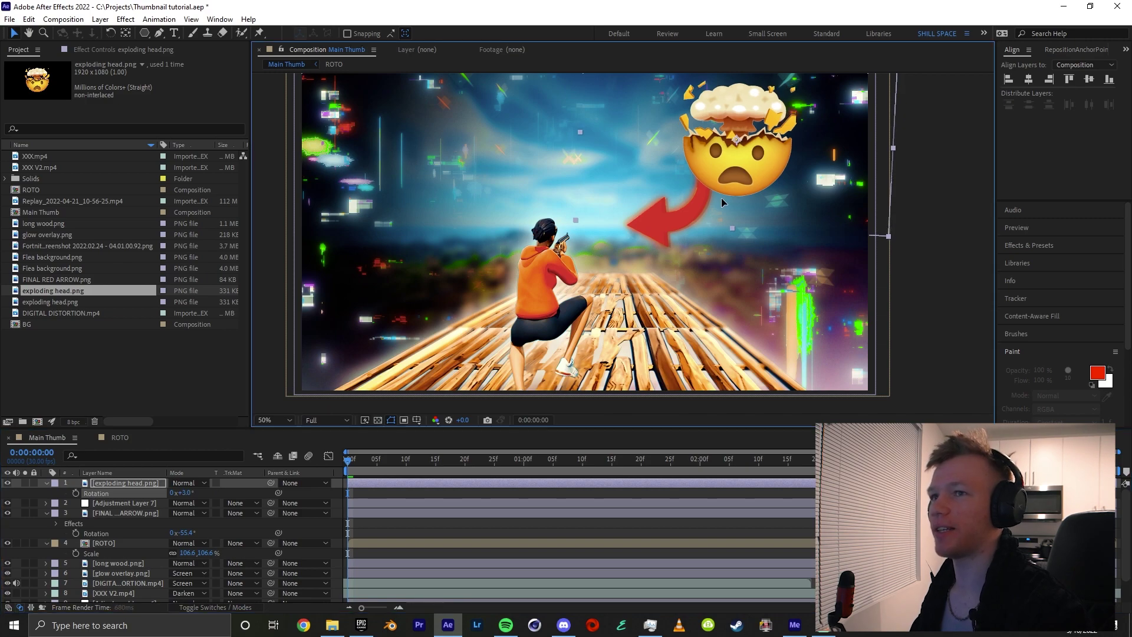
Step: Give the emoji an Outer Glow layer style and duplicate the emoji layer
right_click(138, 487)
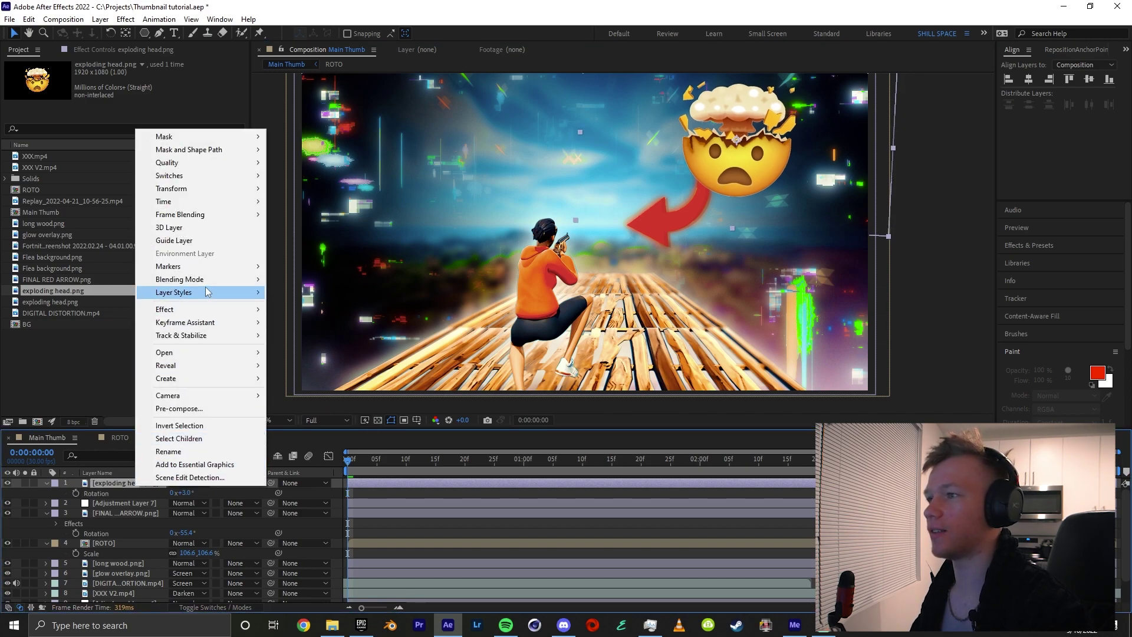
mouse_move(203, 292)
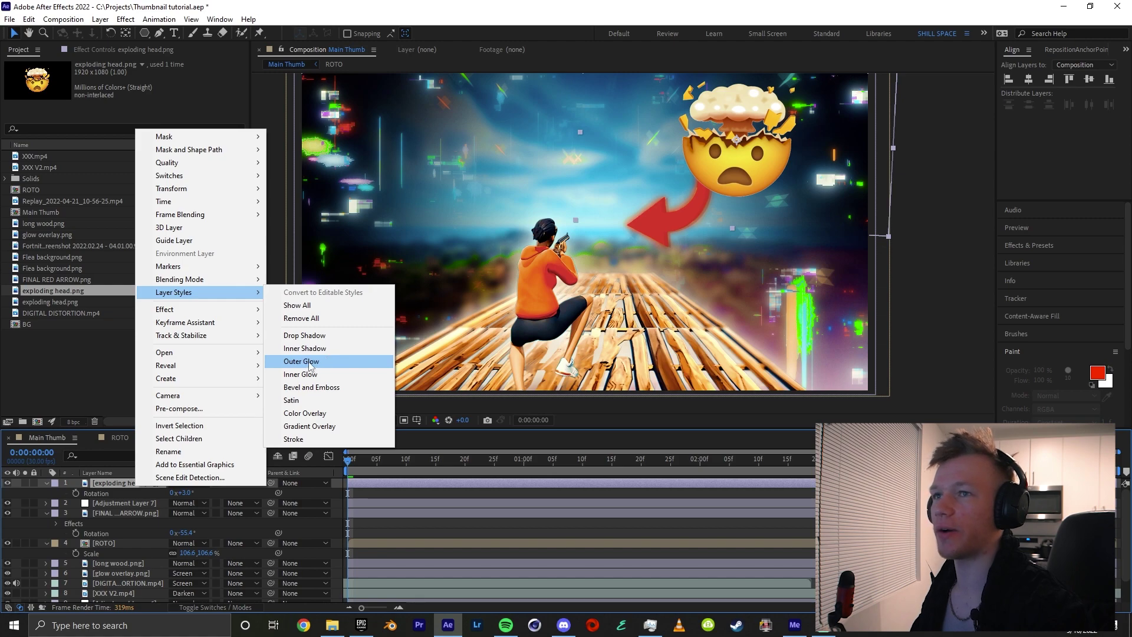
left_click(310, 362)
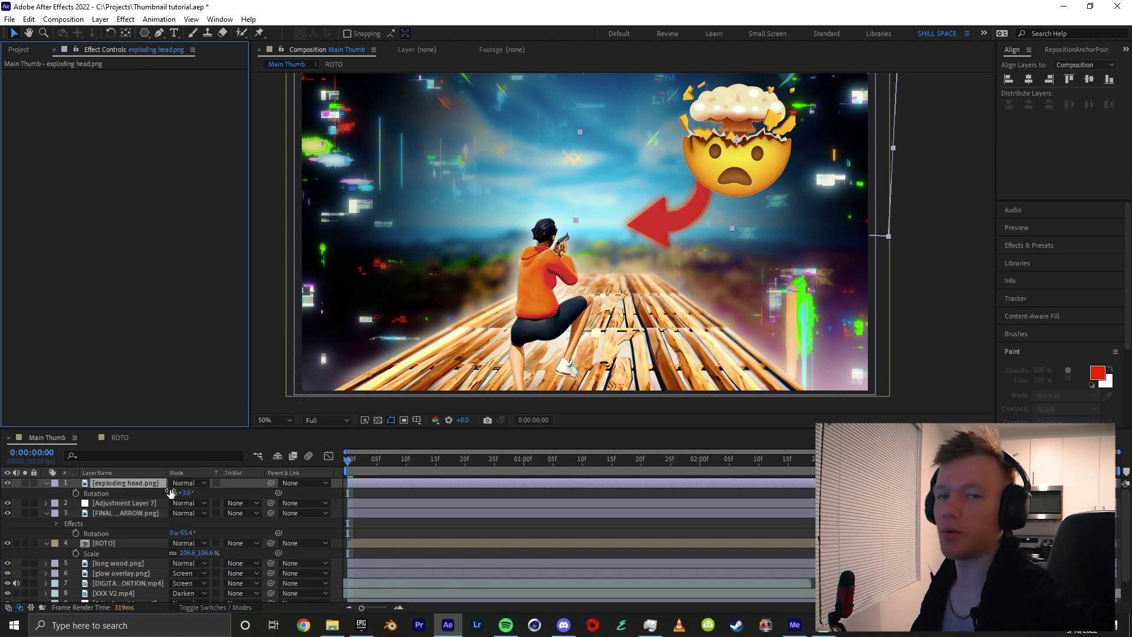
key("ctrl+d")
left_click(129, 492)
key("ctrl+space")
type("dd")
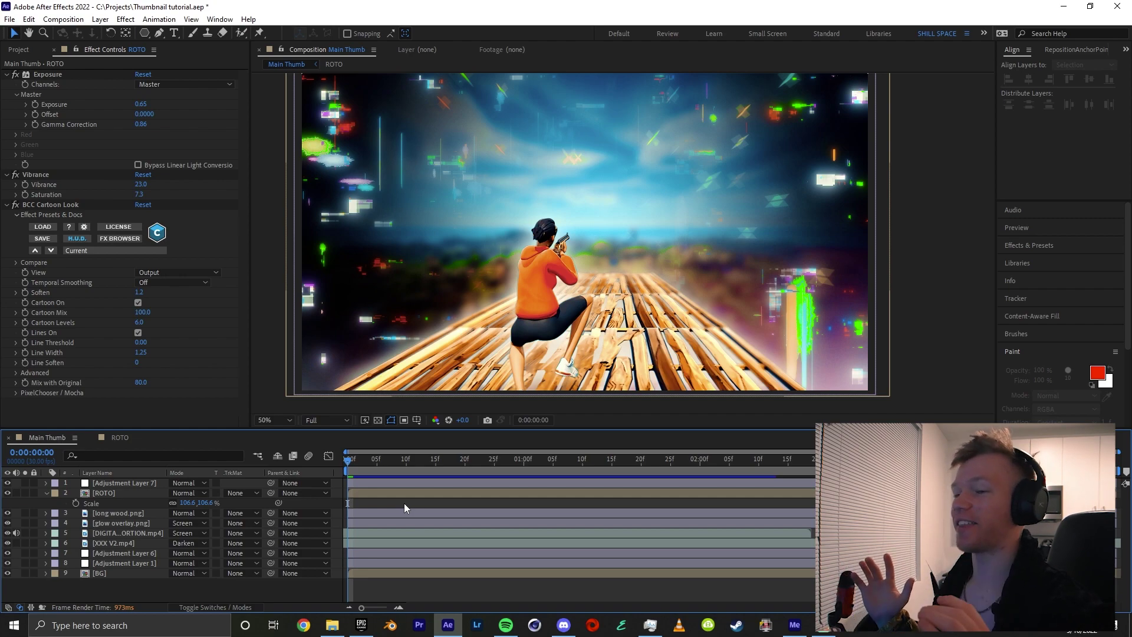
Step: Select the ROTO character layer to recolour its hoodie
left_click(405, 494)
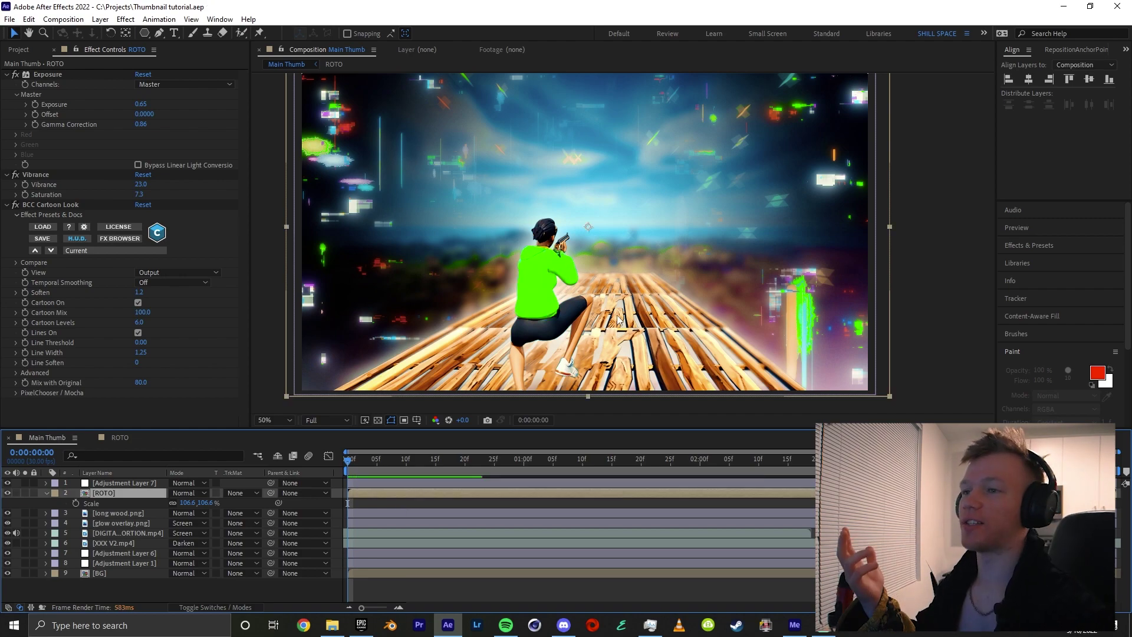